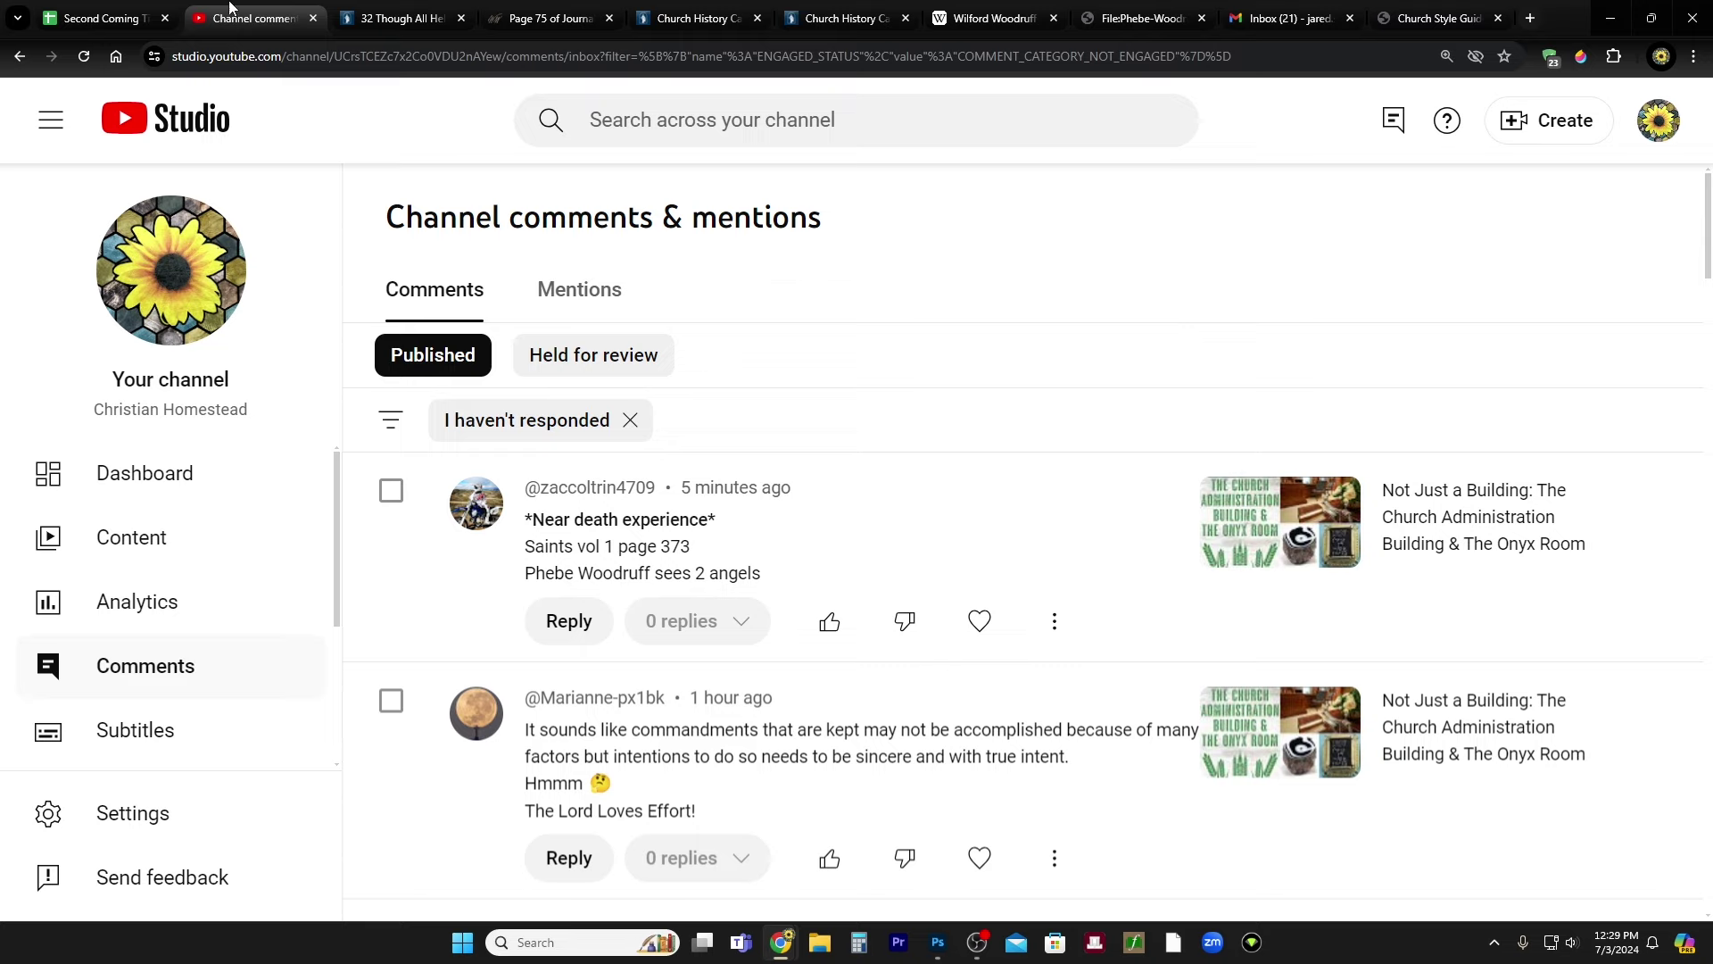
- Review the Visions/Visitations timeline in the Second Coming Timeline spreadsheet, including the decade tally below it and the near death experience row
left_click(116, 10)
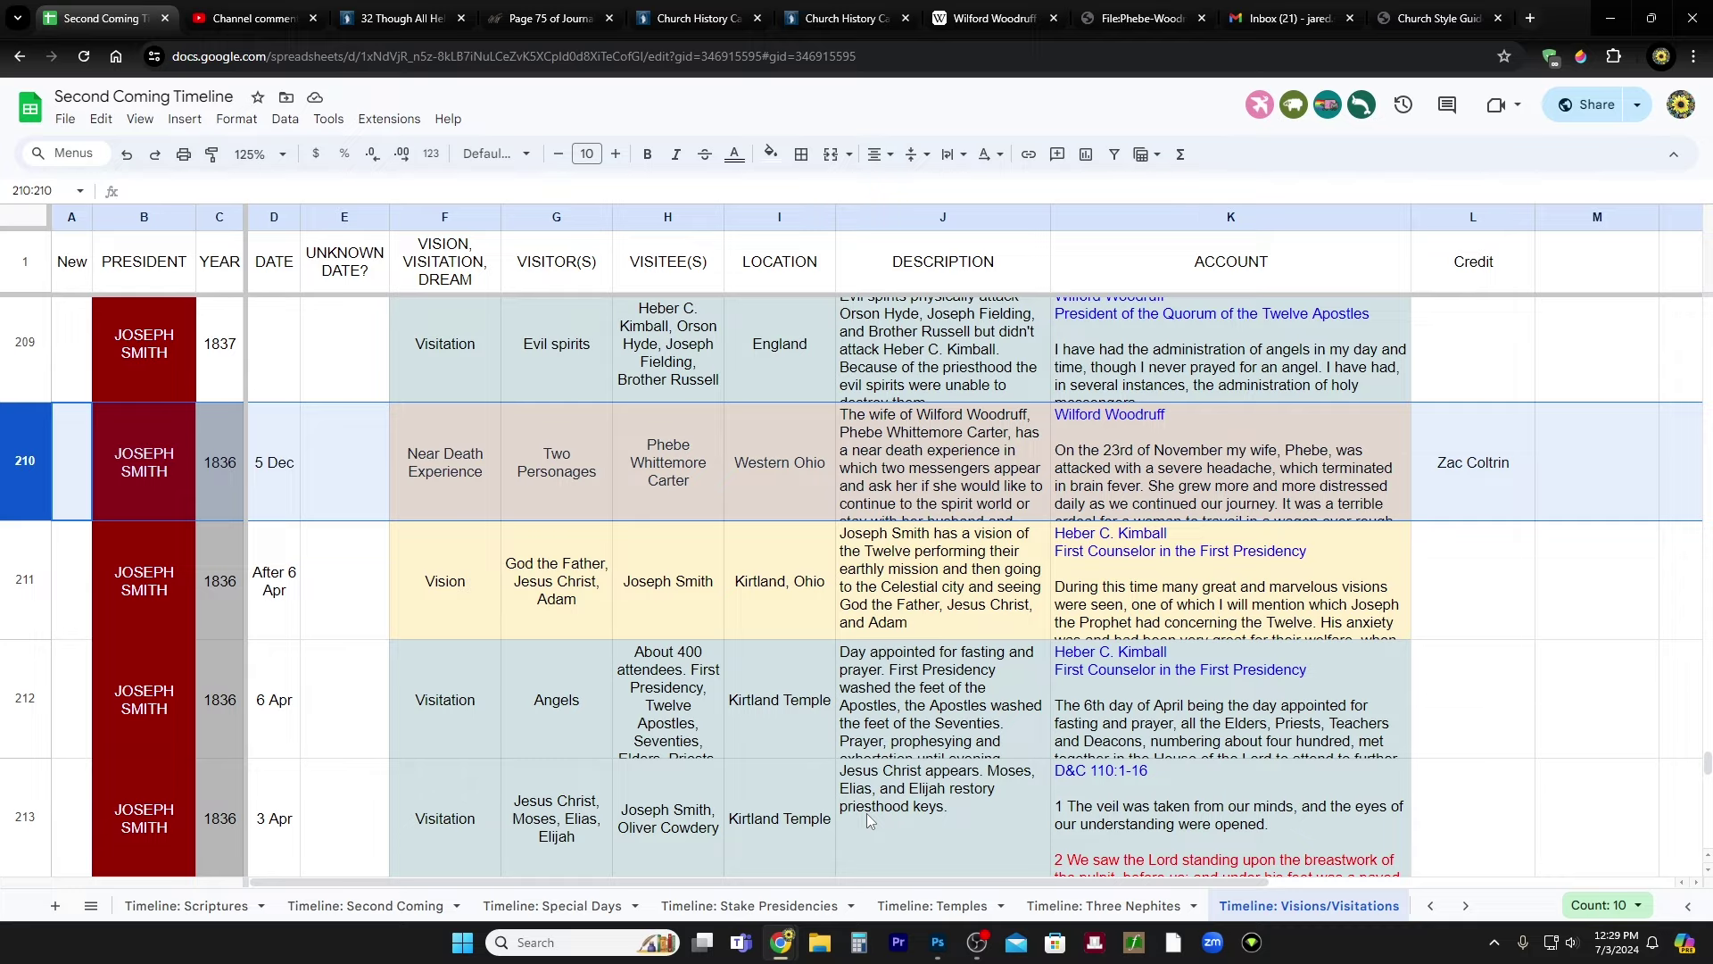
scroll(620, 656, "down", 10)
scroll(620, 656, "down", 10)
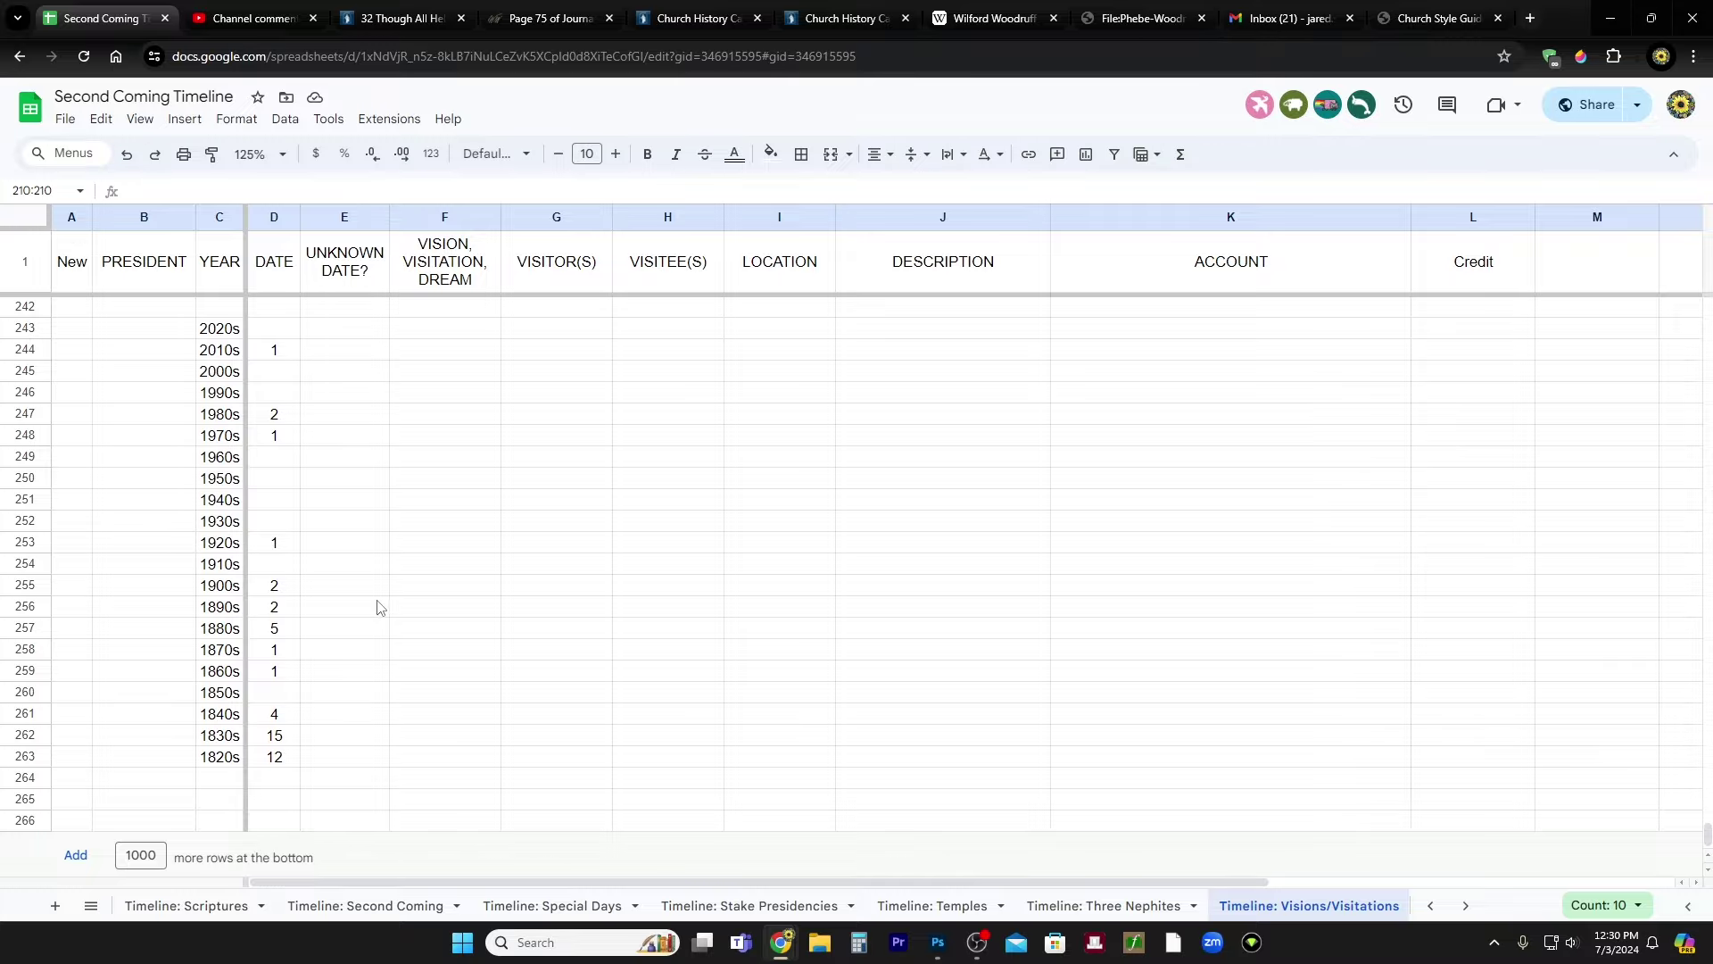
scroll(404, 619, "up", 10)
scroll(404, 621, "up", 15)
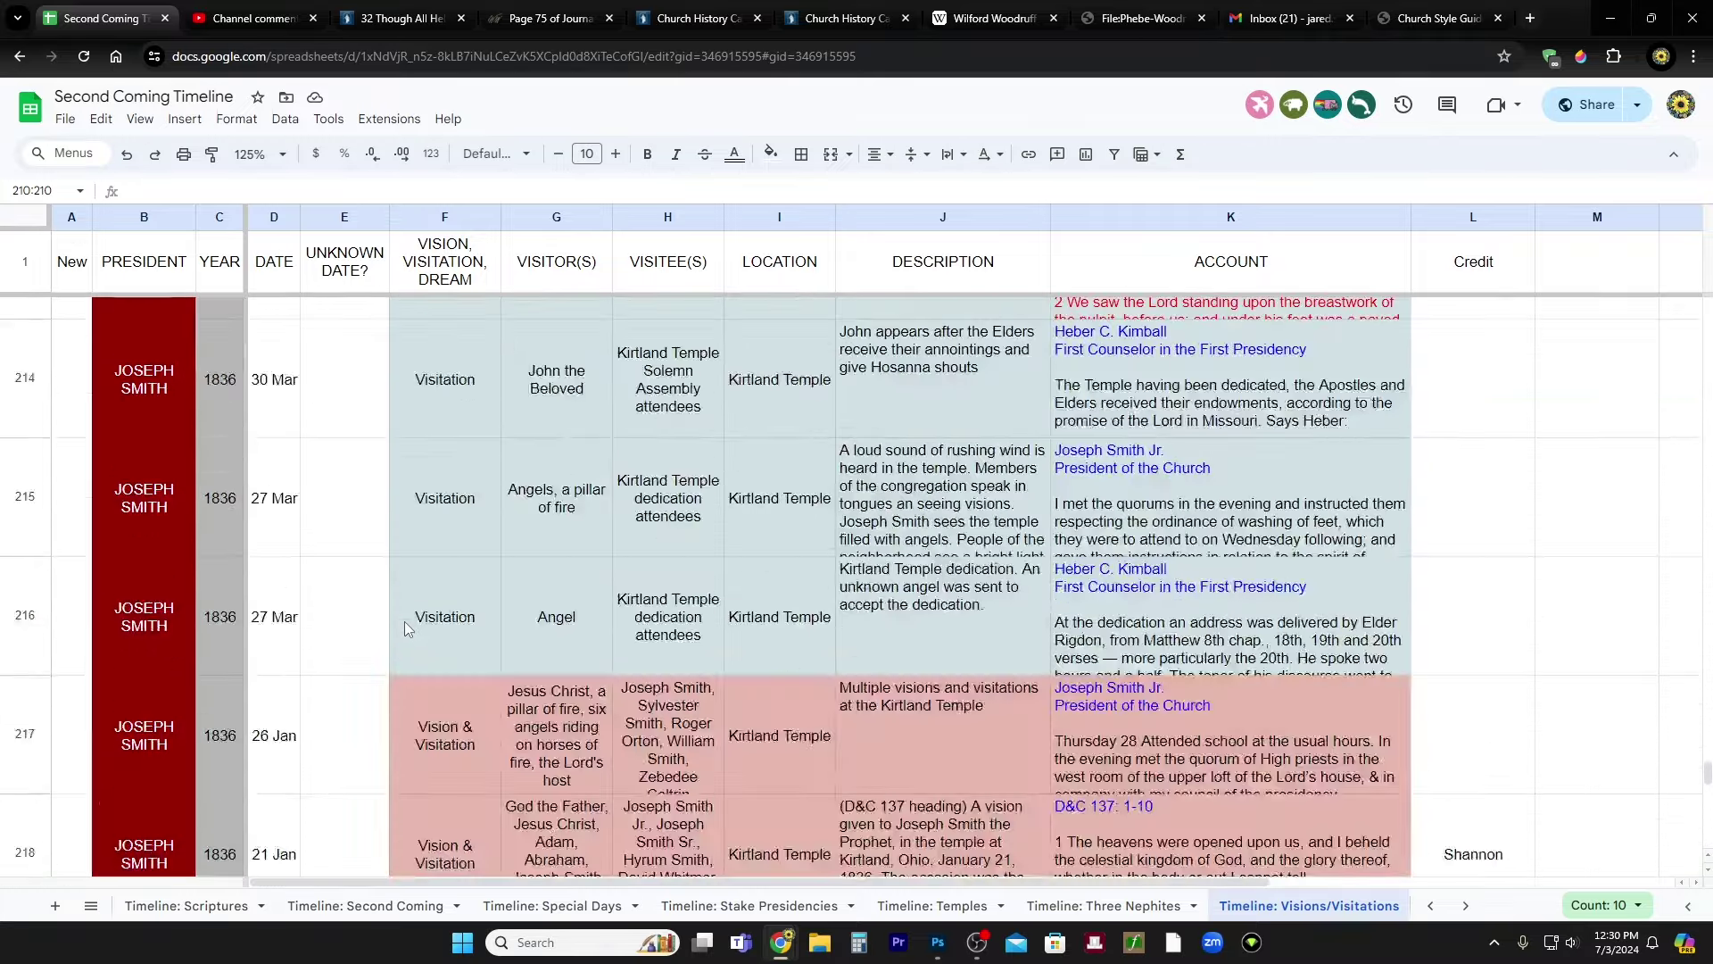
scroll(405, 621, "down", 1)
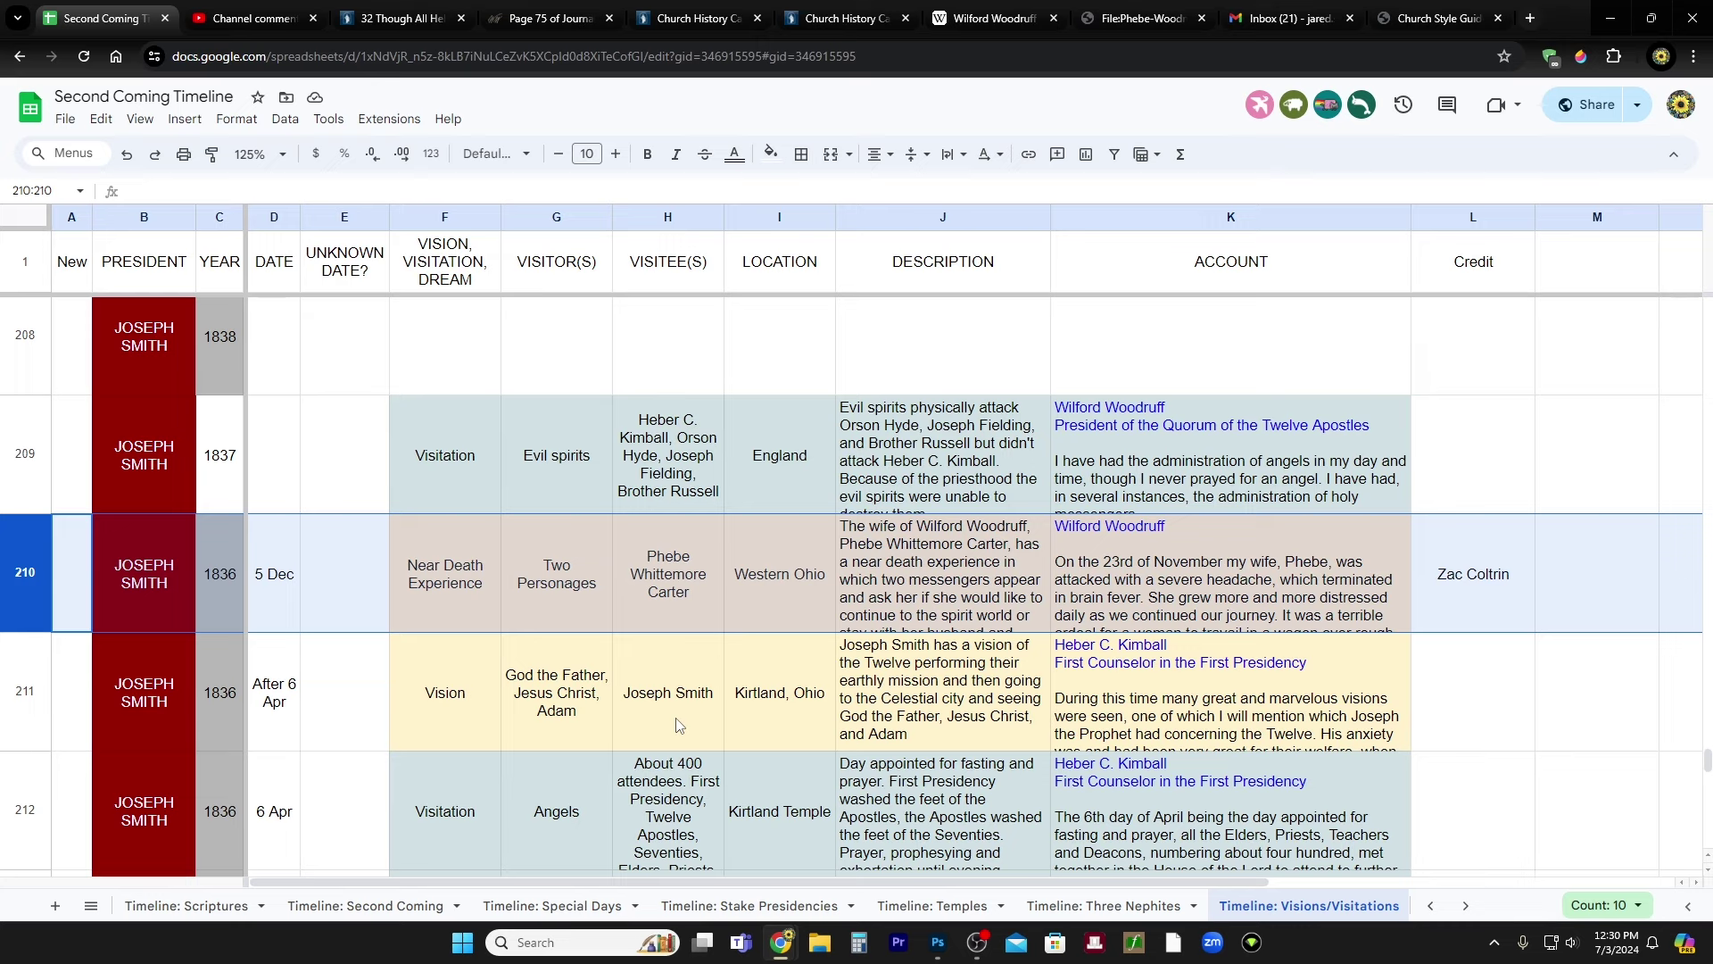
- Read the Phebe Woodruff passage on page 373 of the Saints chapter and view the page 75 transcript of Wilford Woodruff's journal
left_click(409, 11)
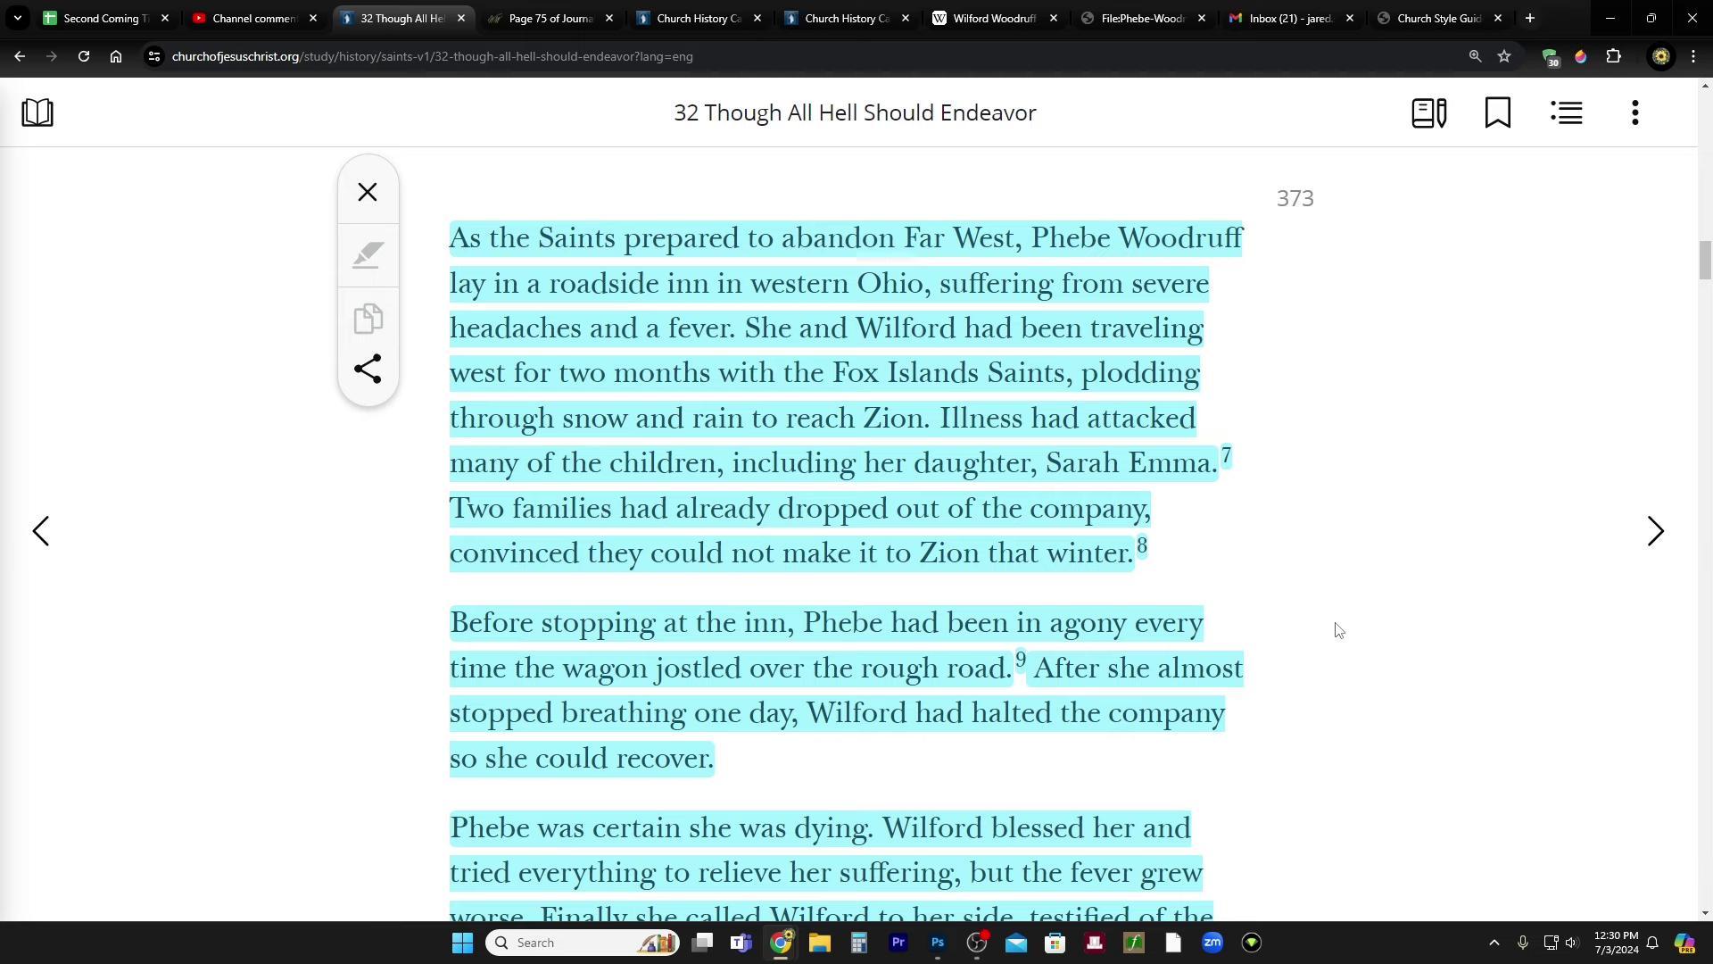
scroll(1338, 629, "up", 1)
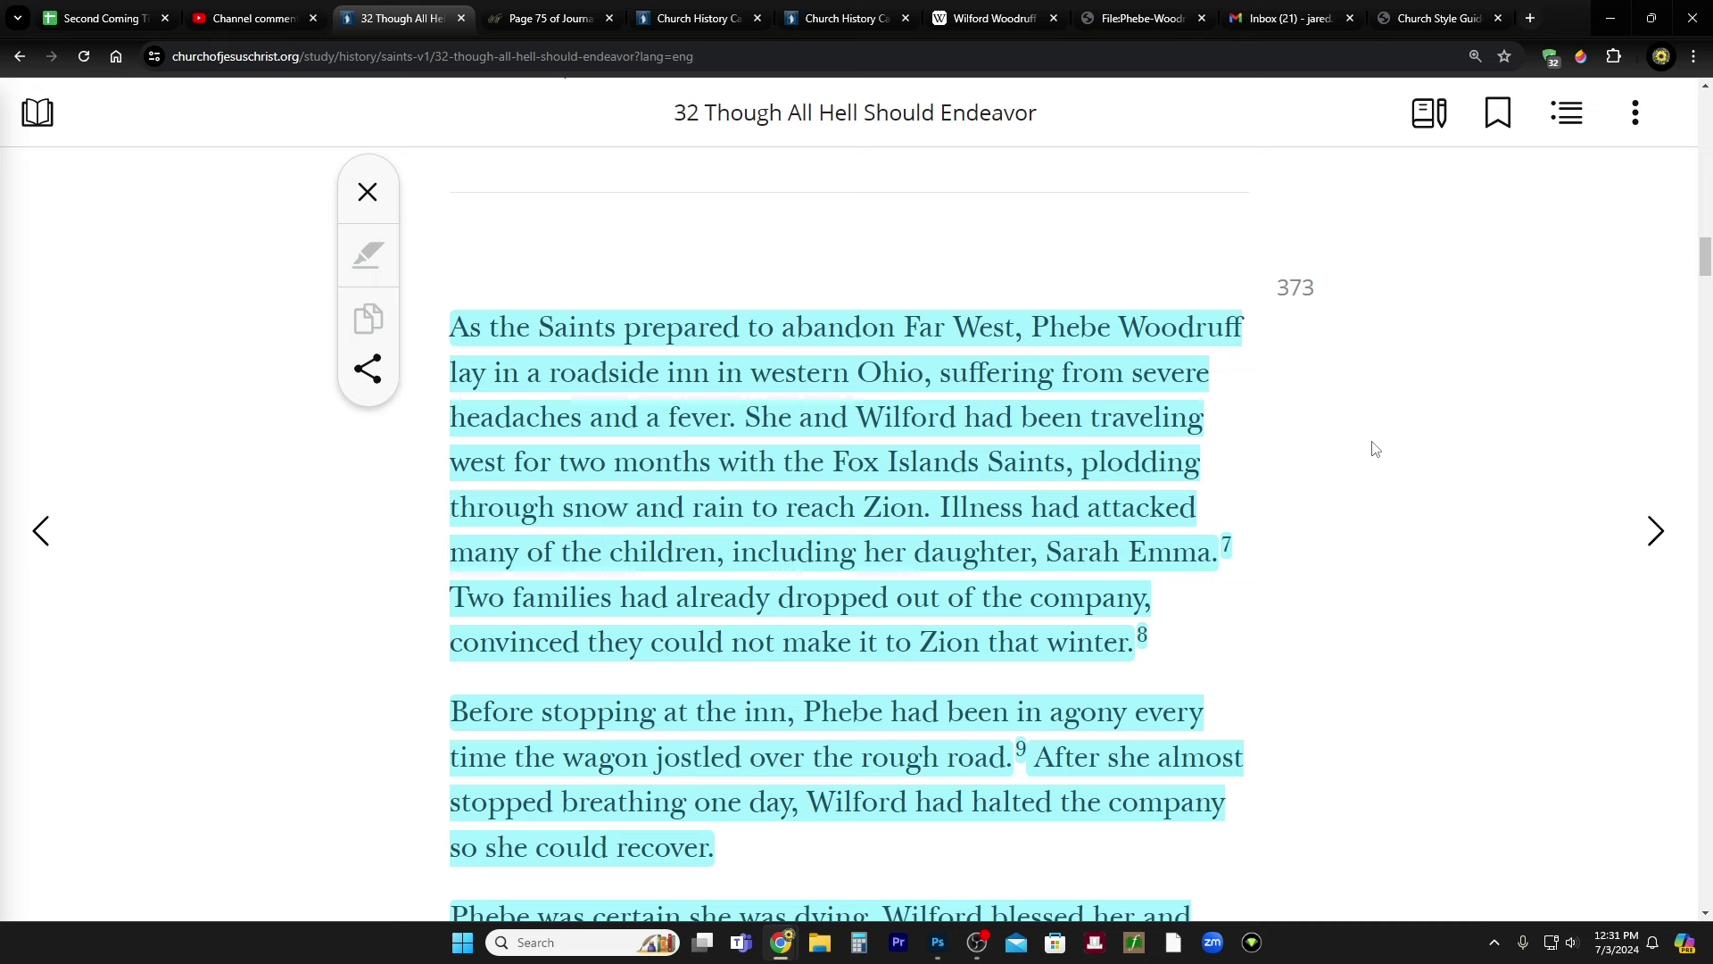
scroll(1375, 449, "down", 1)
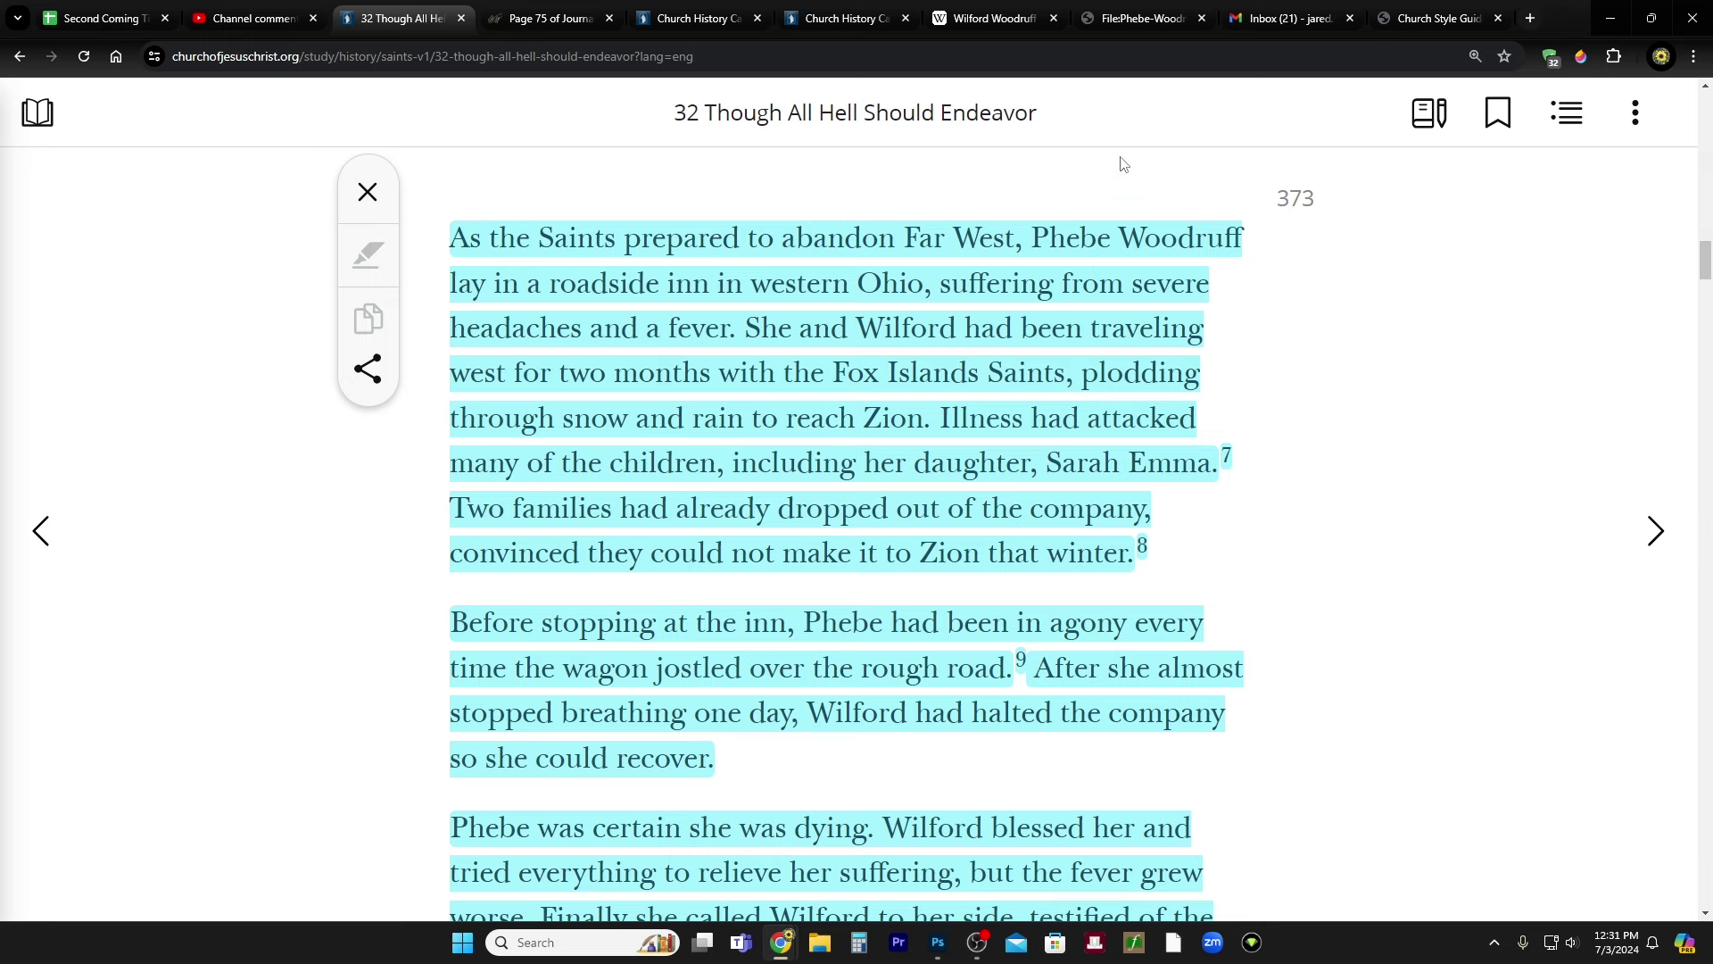
left_click(521, 8)
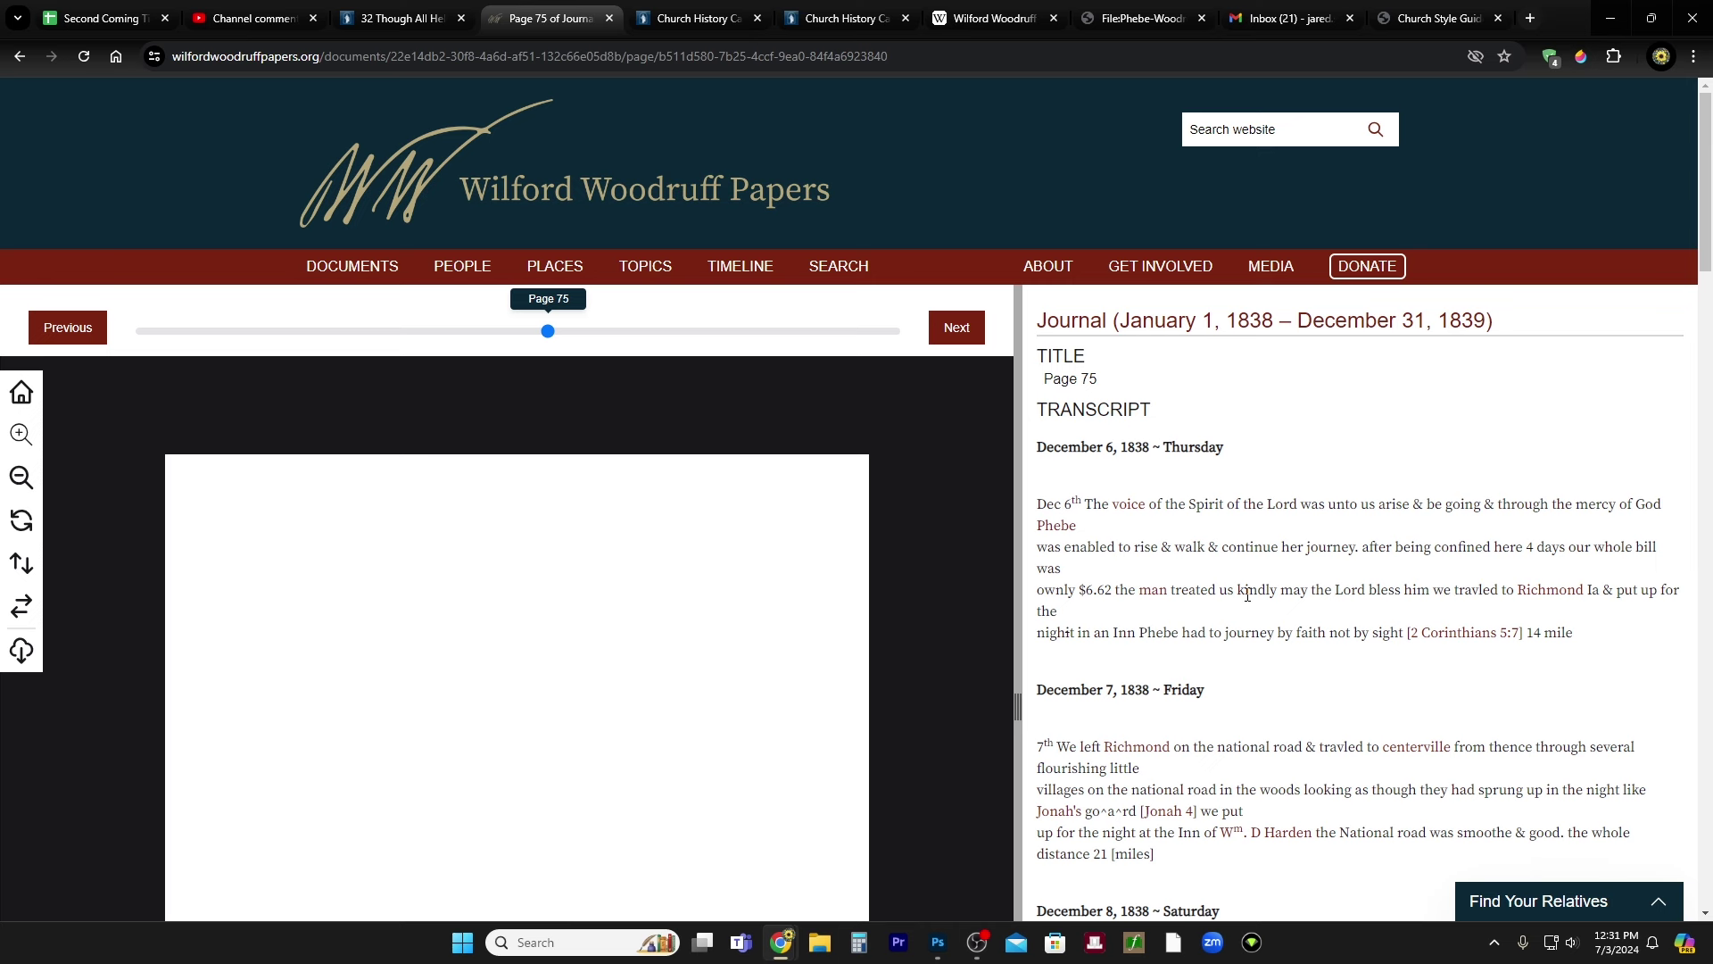
- Examine the October 9th entry on page 589 of the scanned 1838 journal history in the Church History Catalog, enlarged for reading
left_click(698, 18)
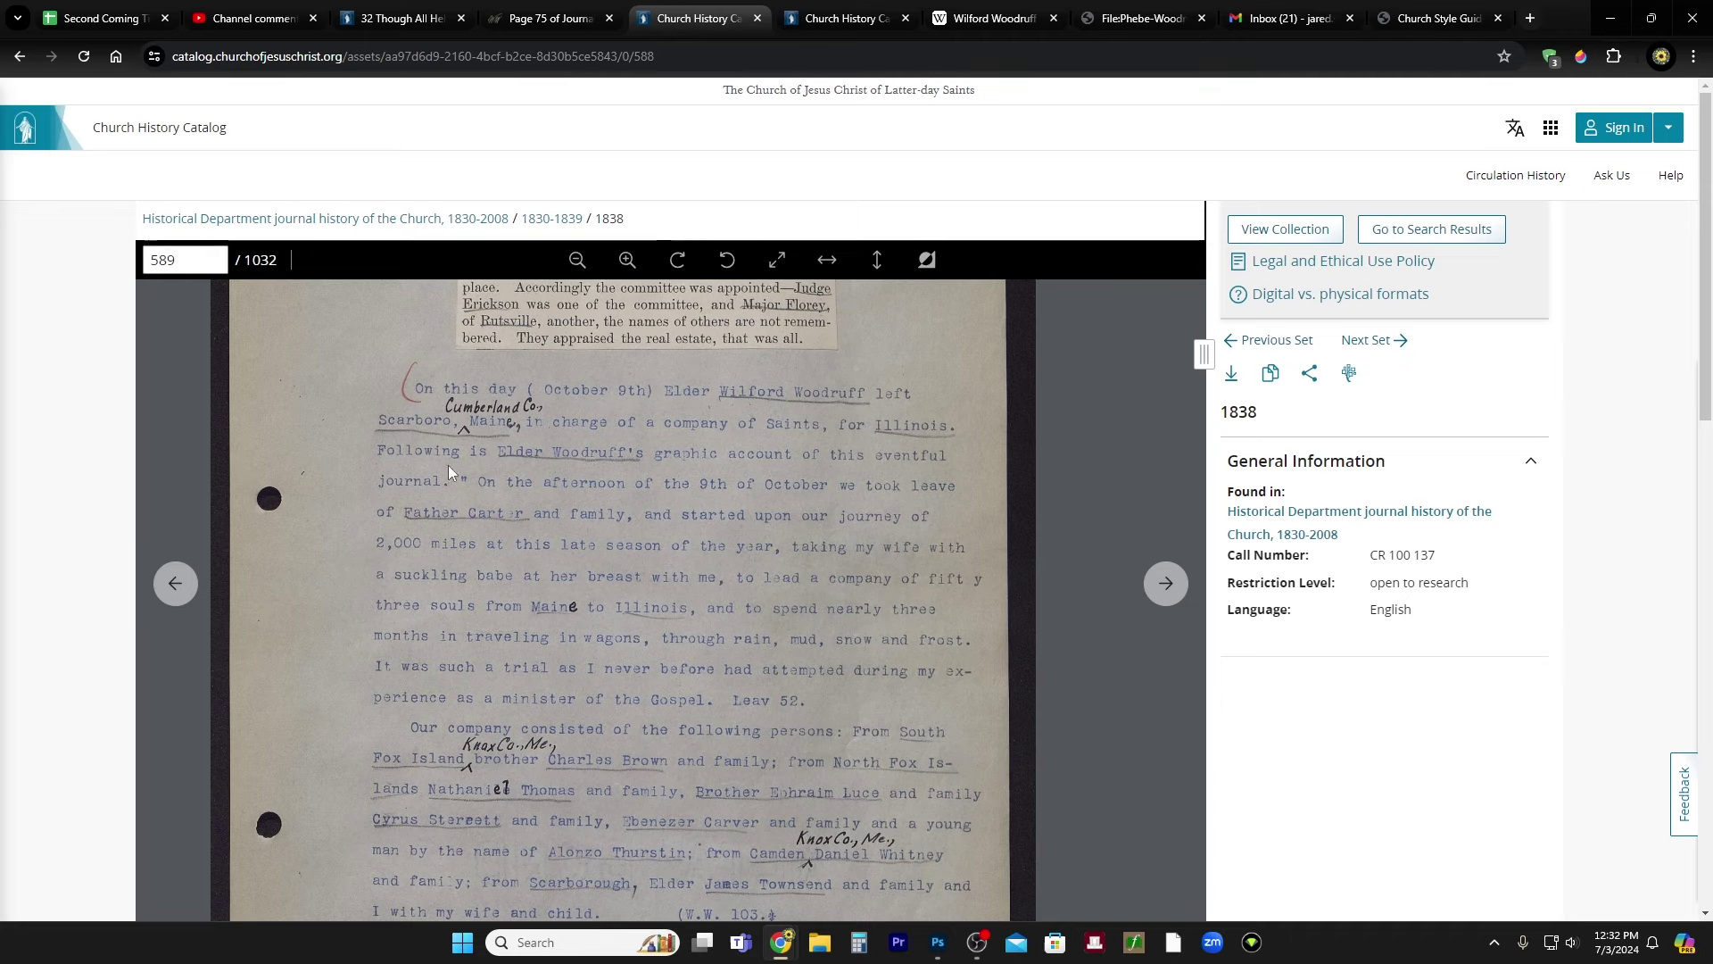
scroll(453, 469, "up", 3)
left_click_drag(642, 637, 661, 521)
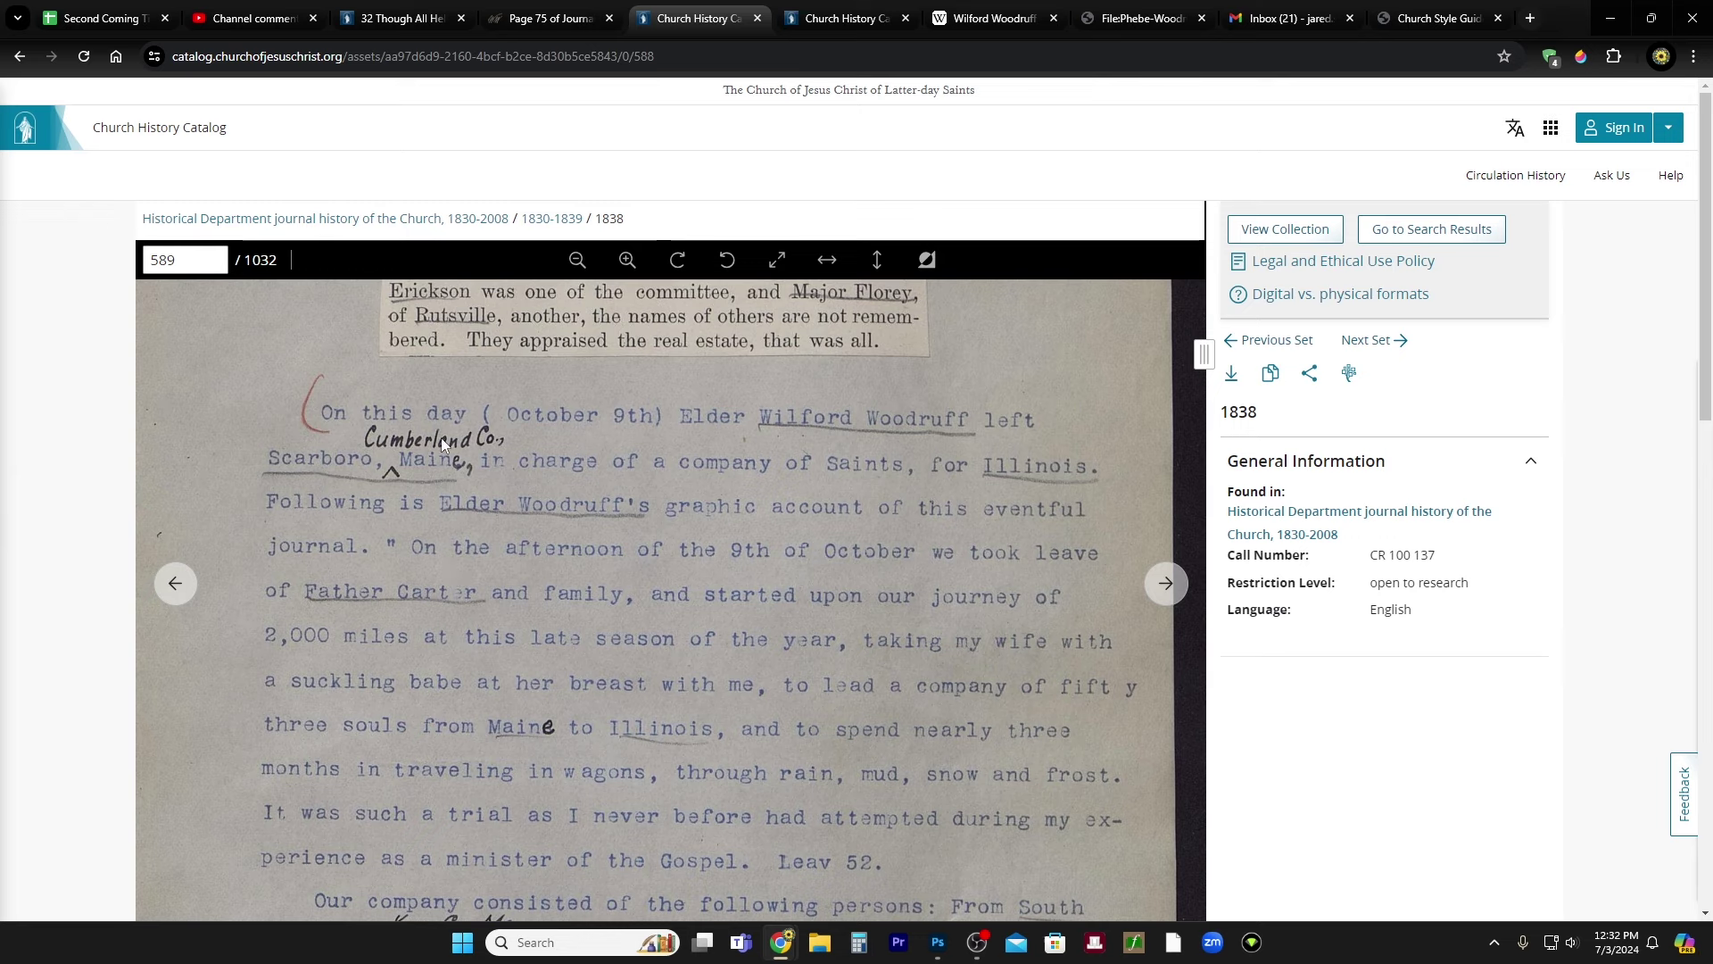
- Read the account of Phoebe's illness on page 591 of the scanned journal history, from the 23rd of November to the page's end
left_click(829, 9)
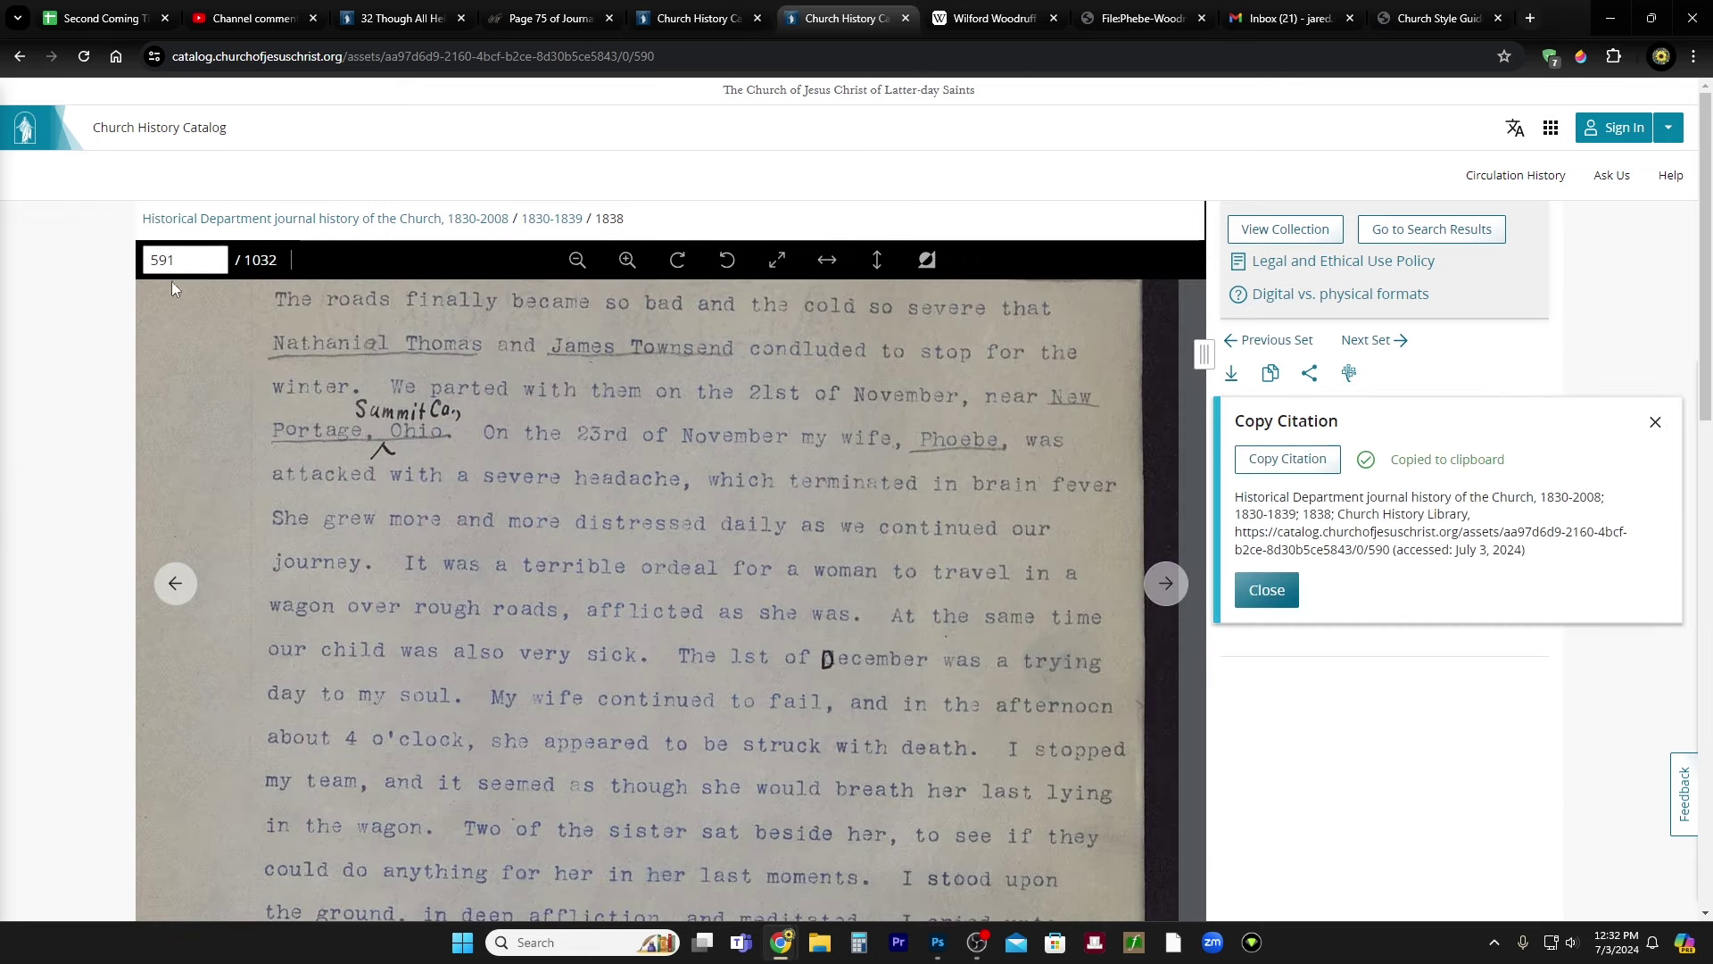
scroll(826, 465, "up", 1)
left_click_drag(833, 601, 827, 556)
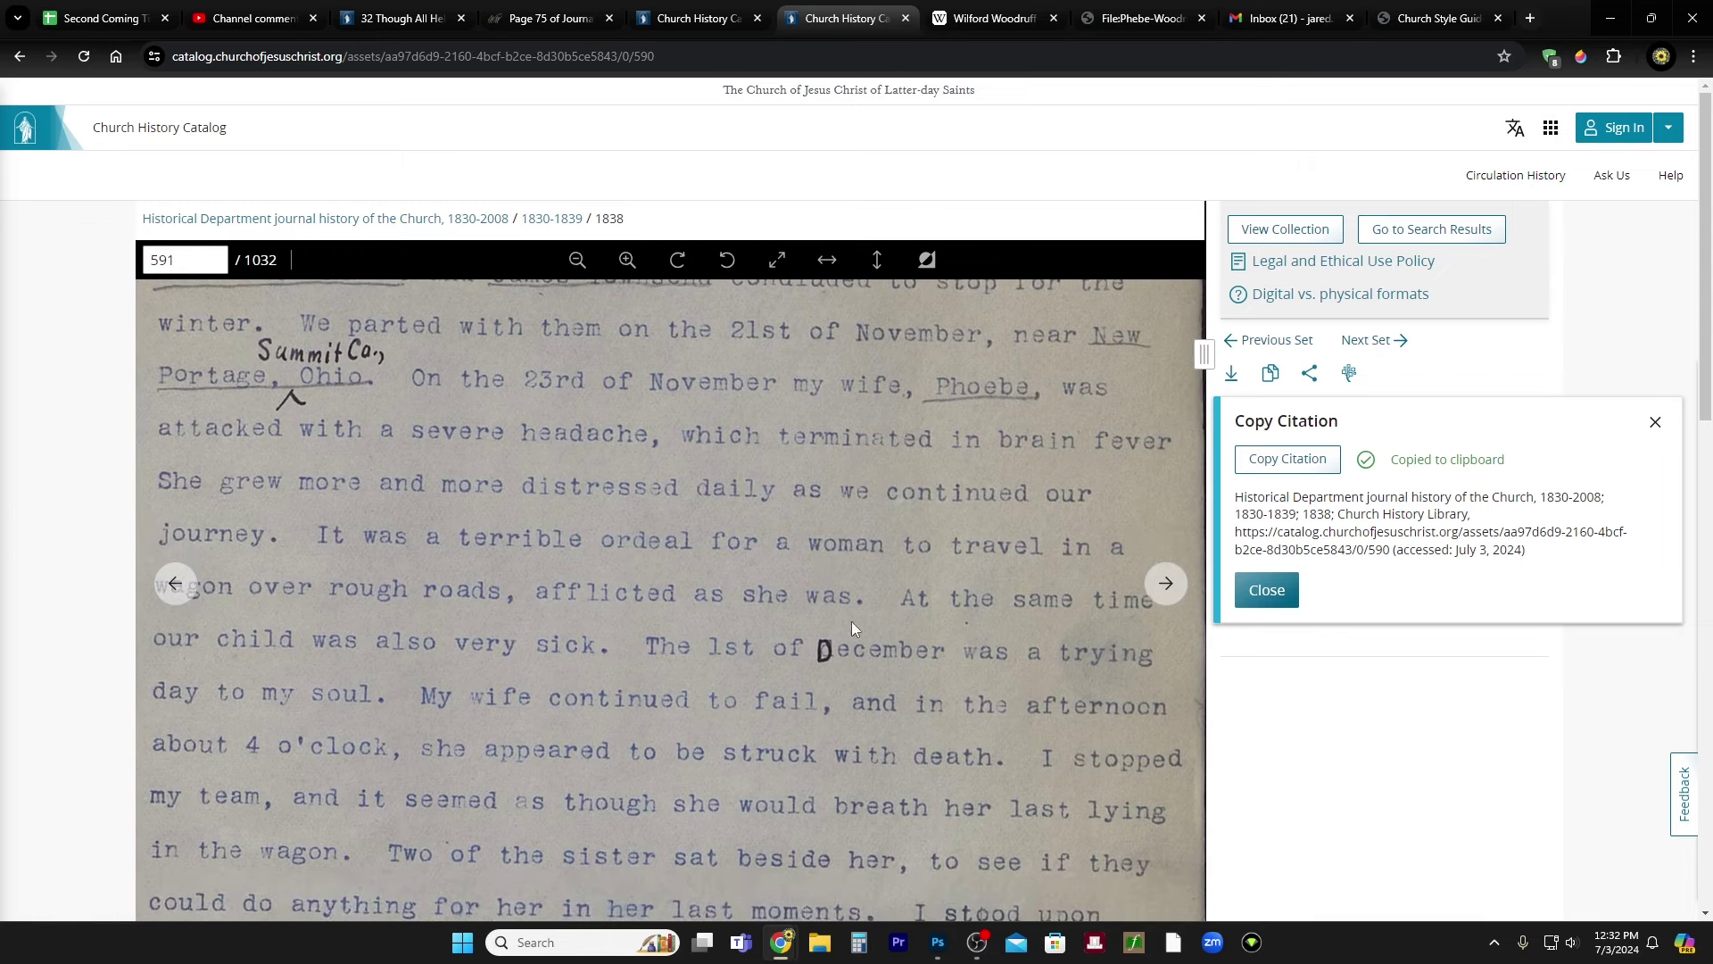
left_click_drag(886, 713, 892, 661)
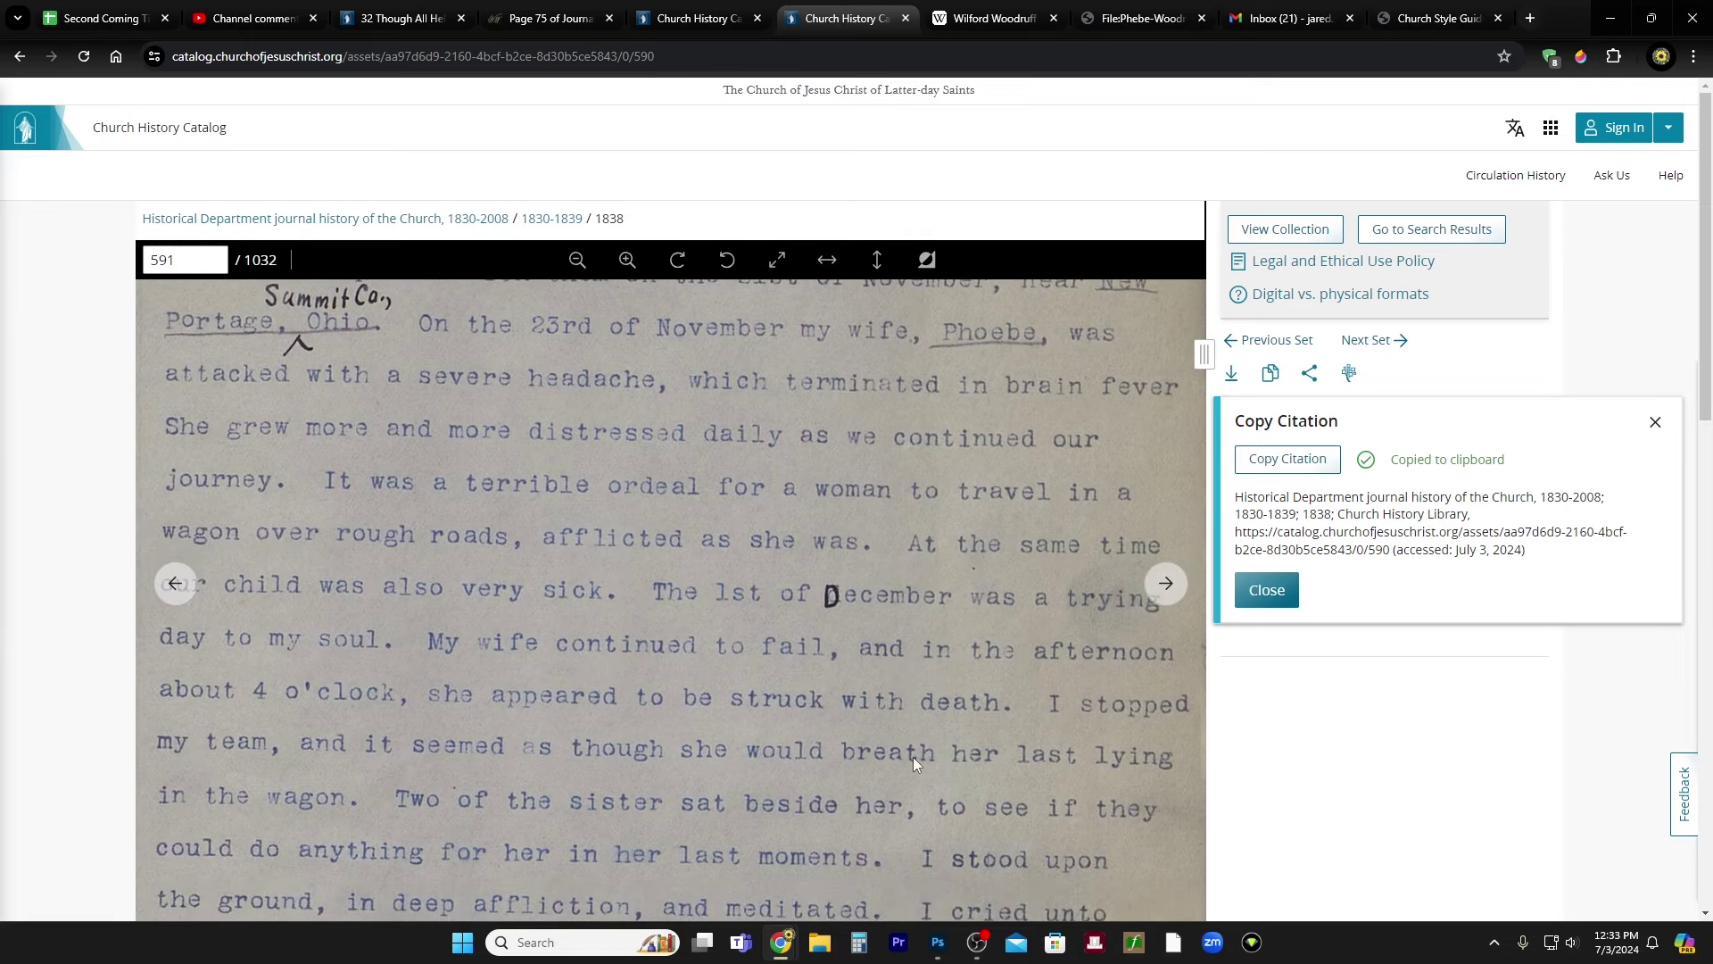
left_click_drag(907, 757, 905, 716)
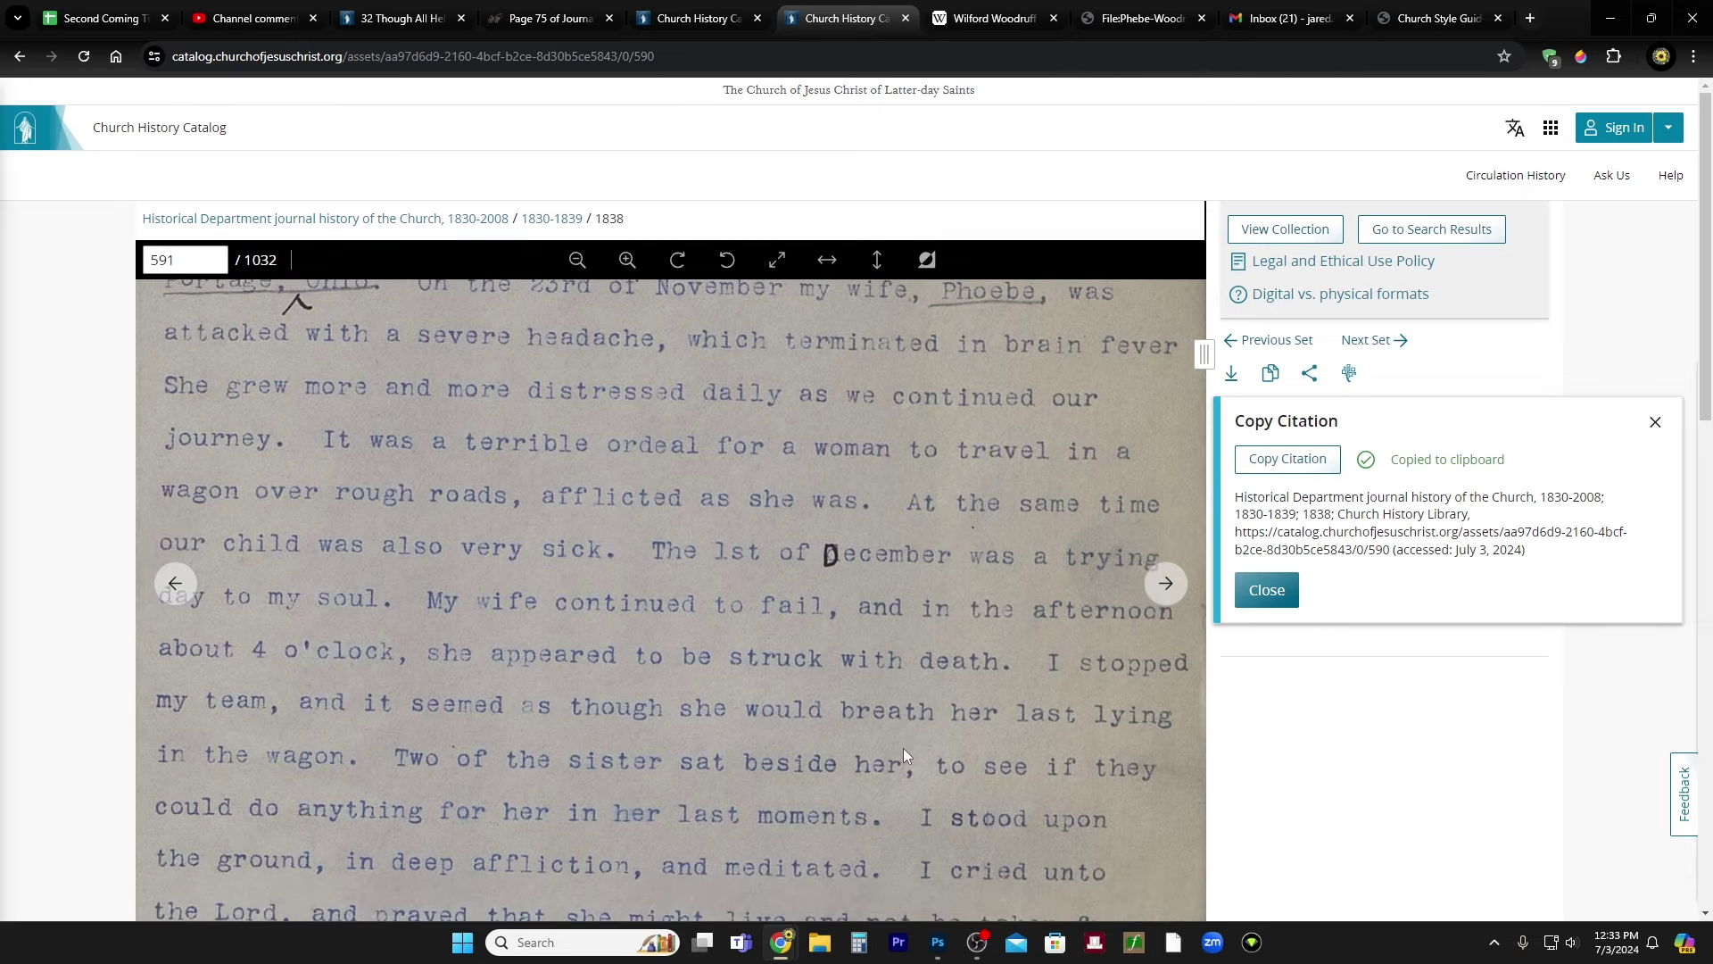
left_click_drag(900, 768, 901, 676)
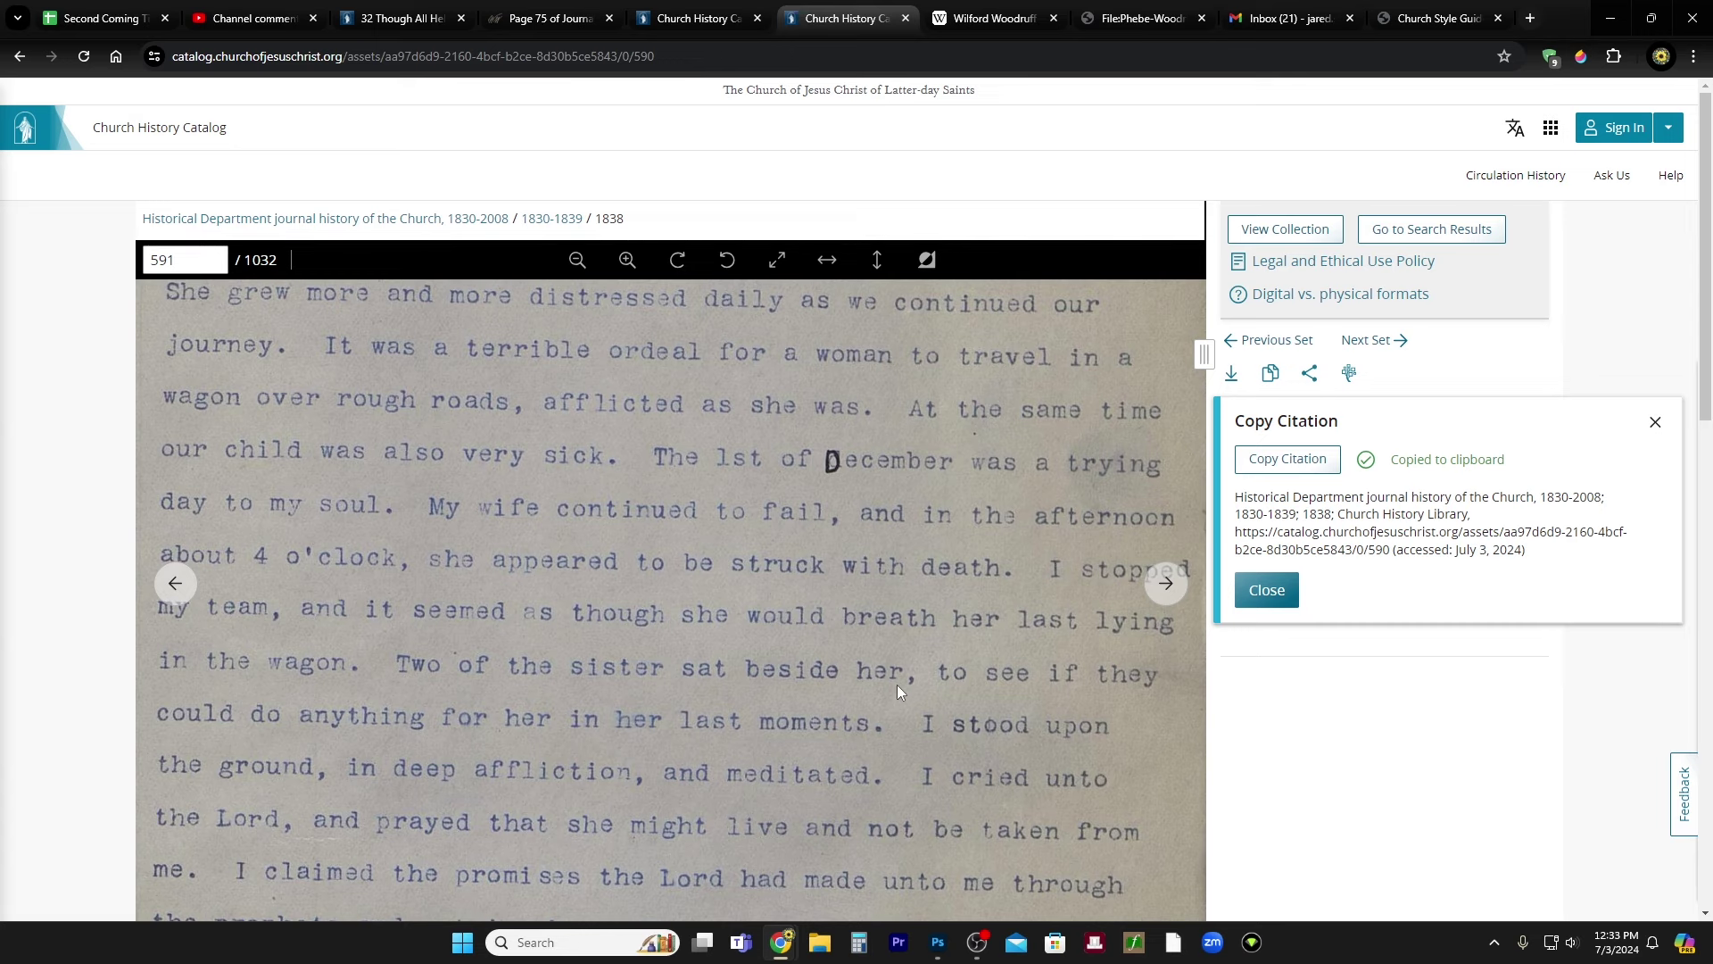
left_click_drag(901, 758, 903, 710)
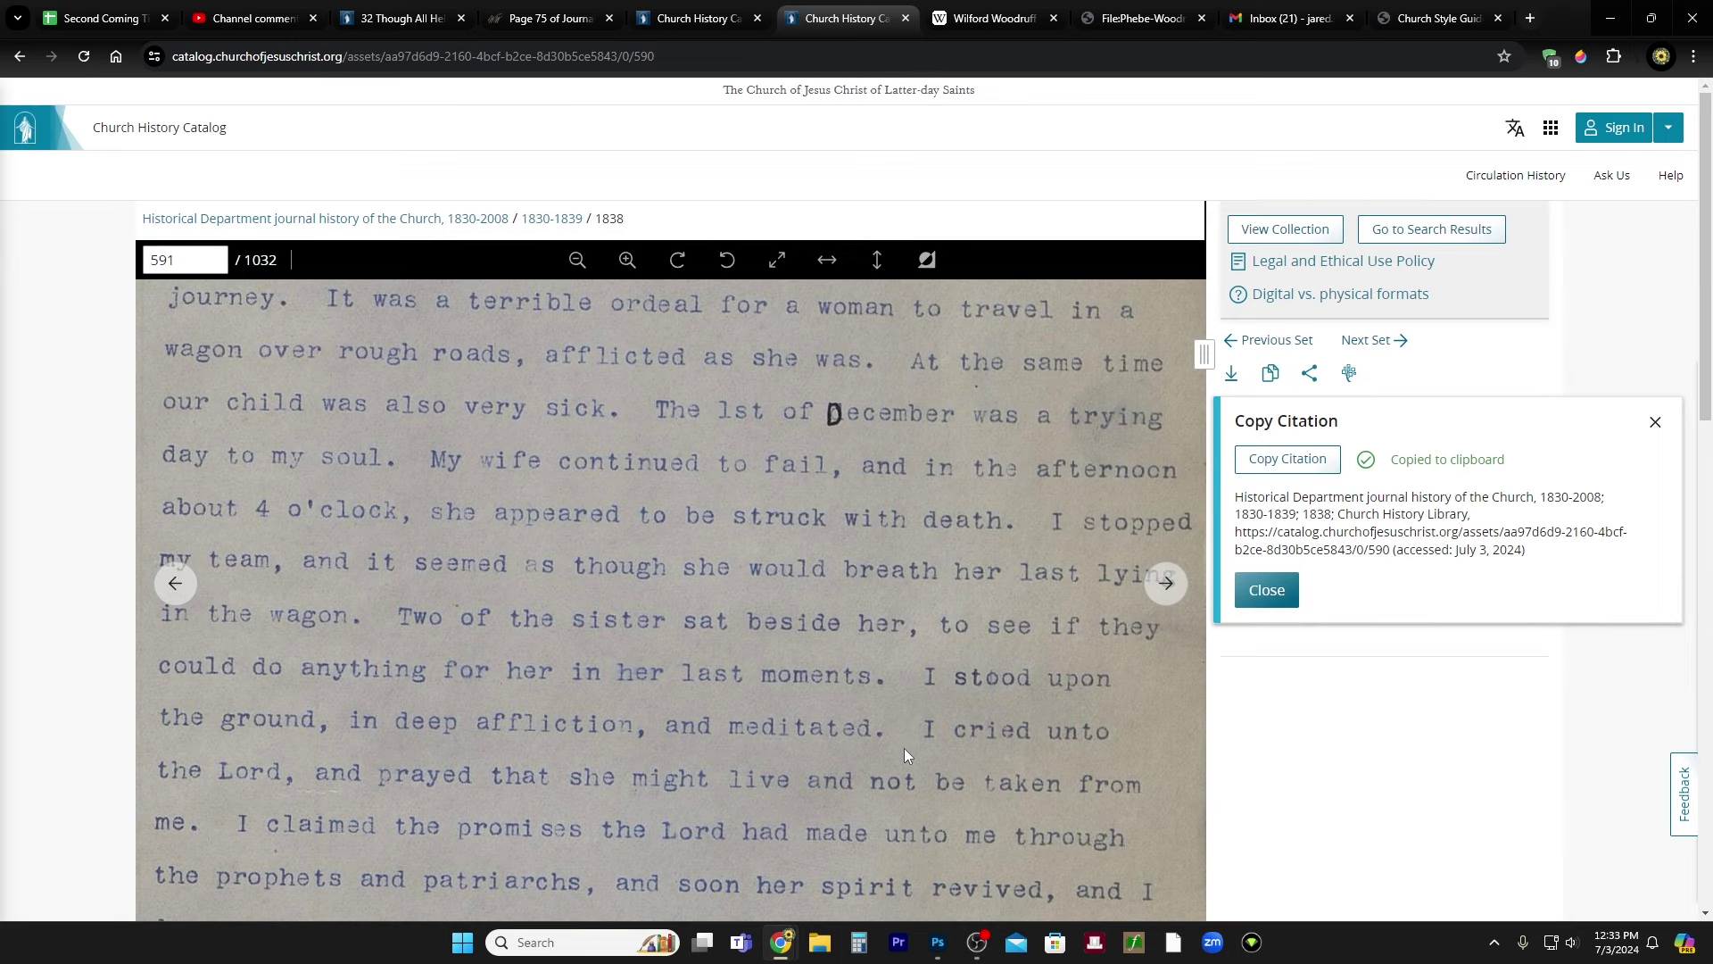
left_click_drag(894, 747, 894, 657)
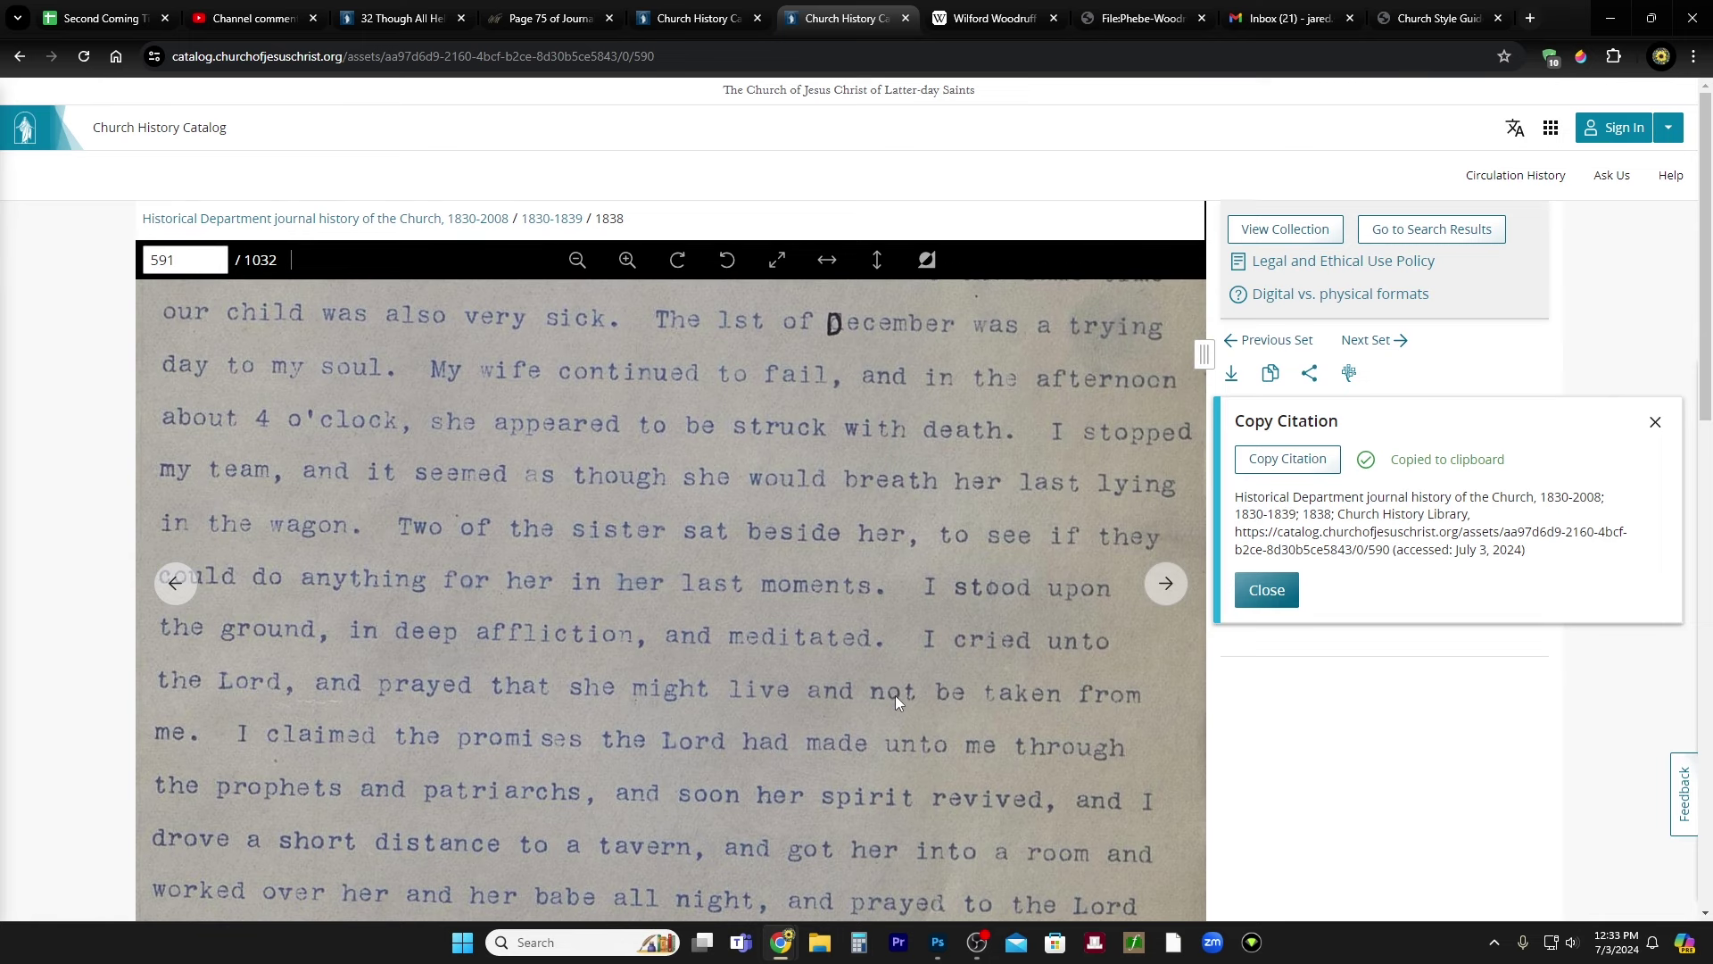
left_click_drag(885, 767, 886, 671)
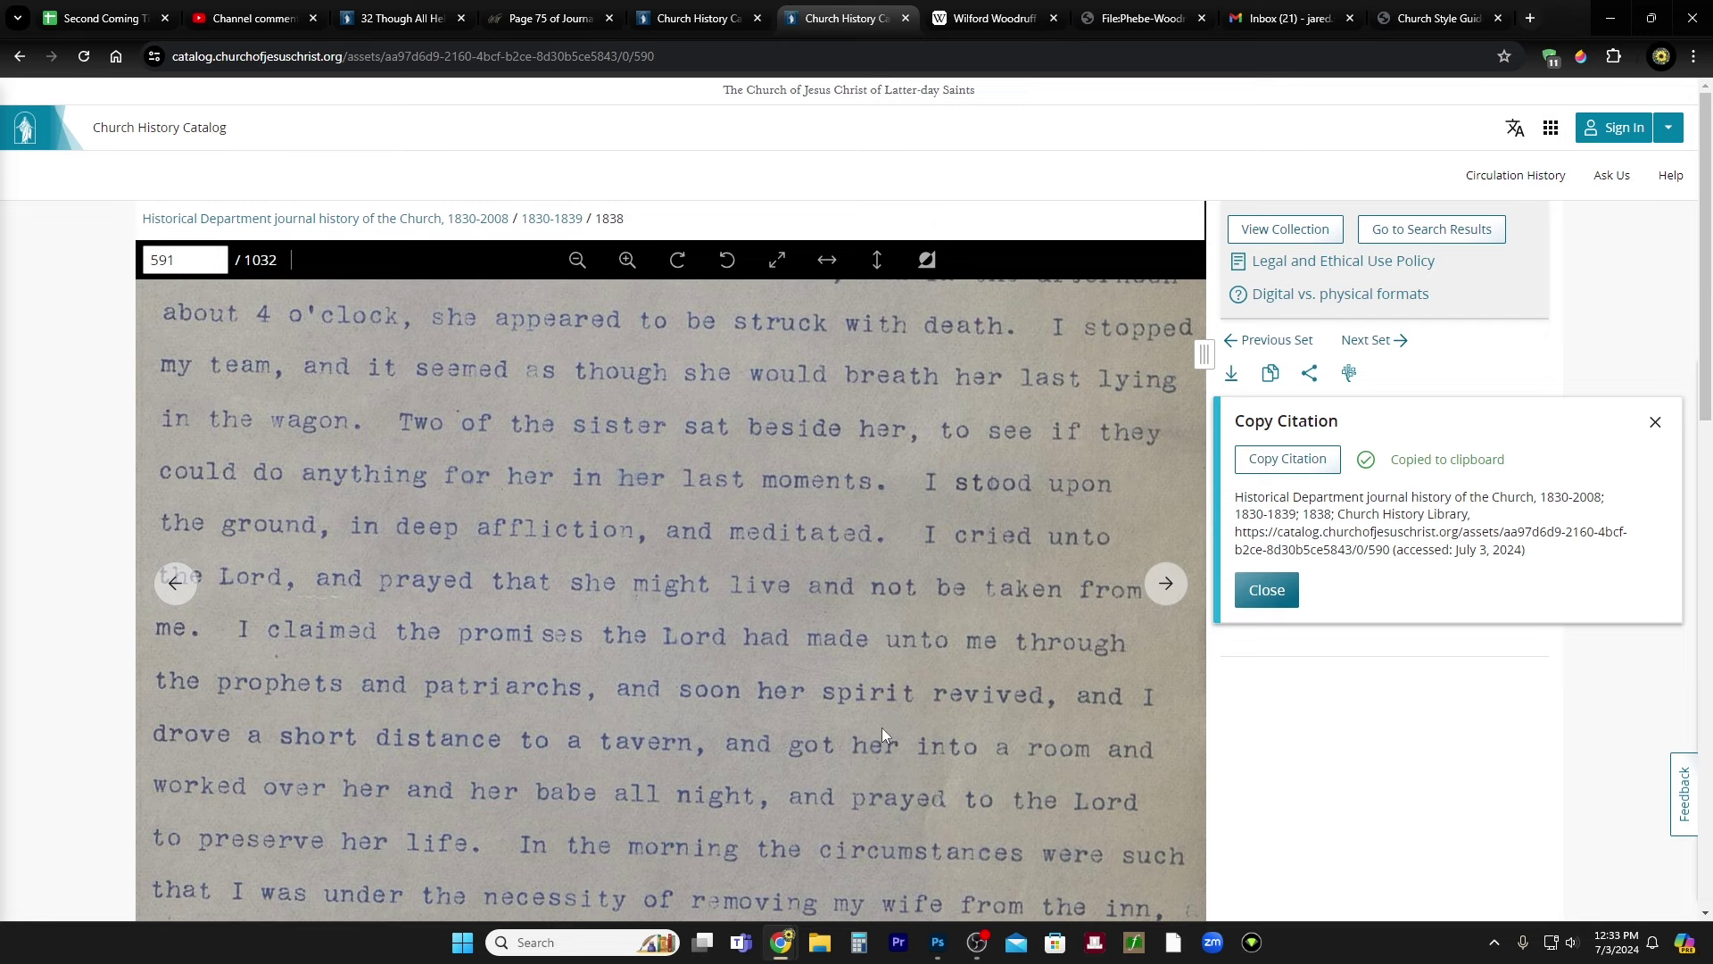
left_click_drag(864, 776, 864, 709)
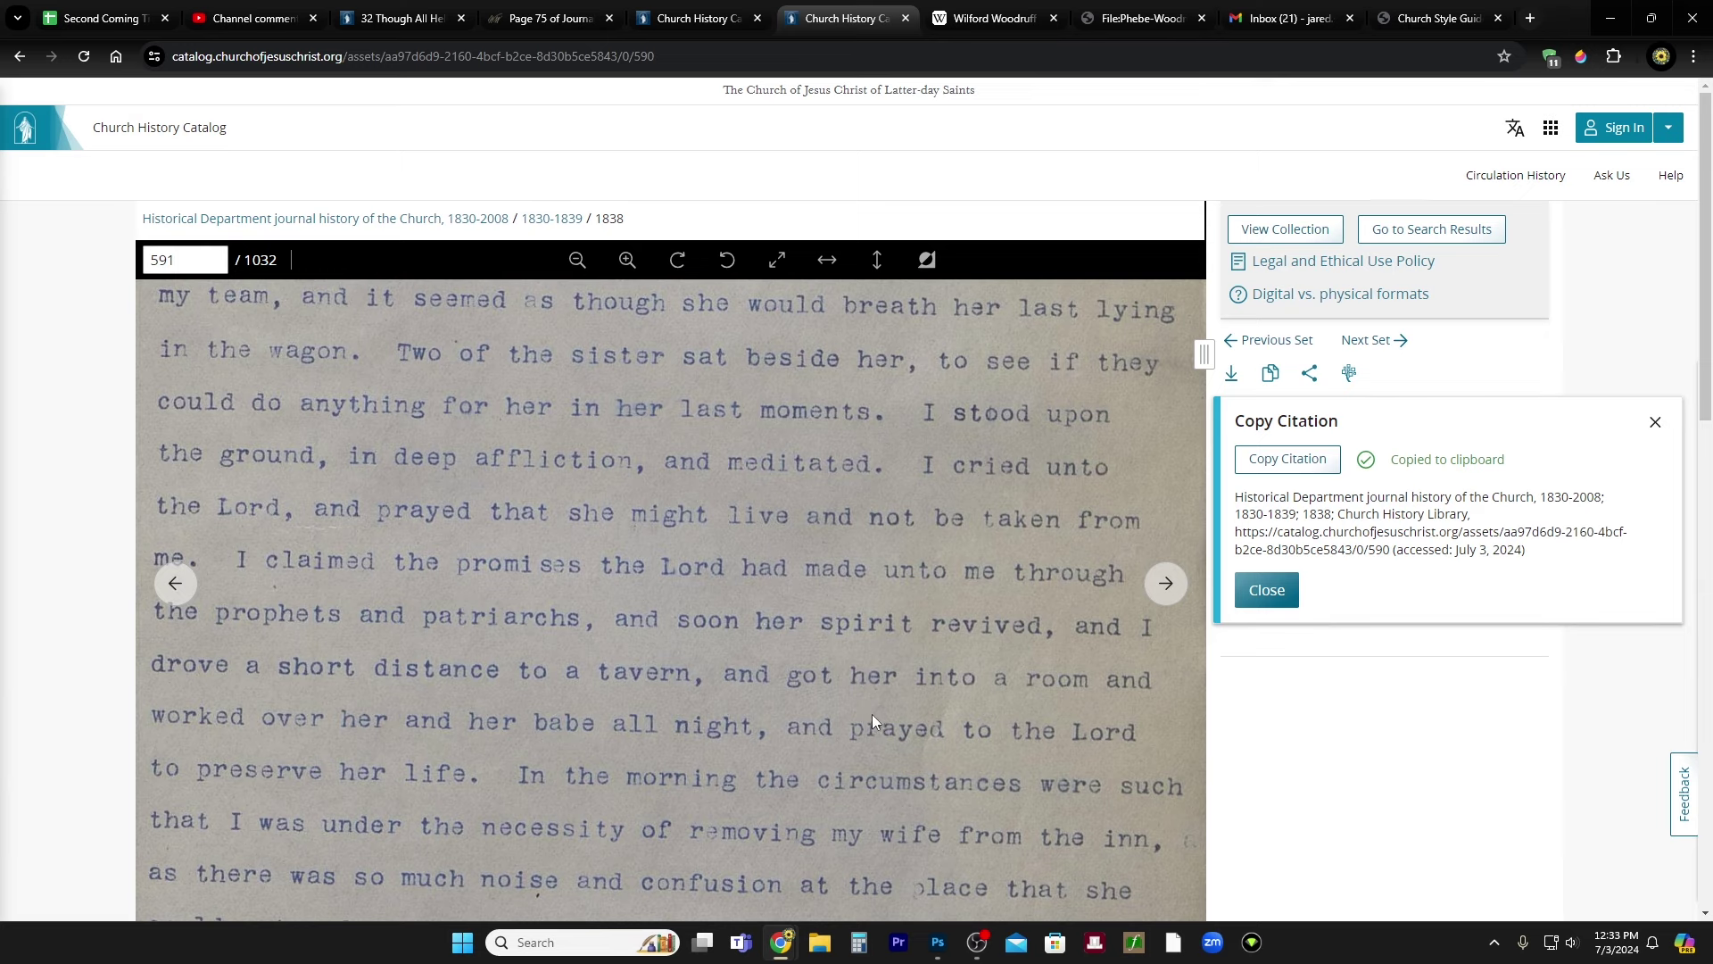
left_click_drag(863, 744, 871, 647)
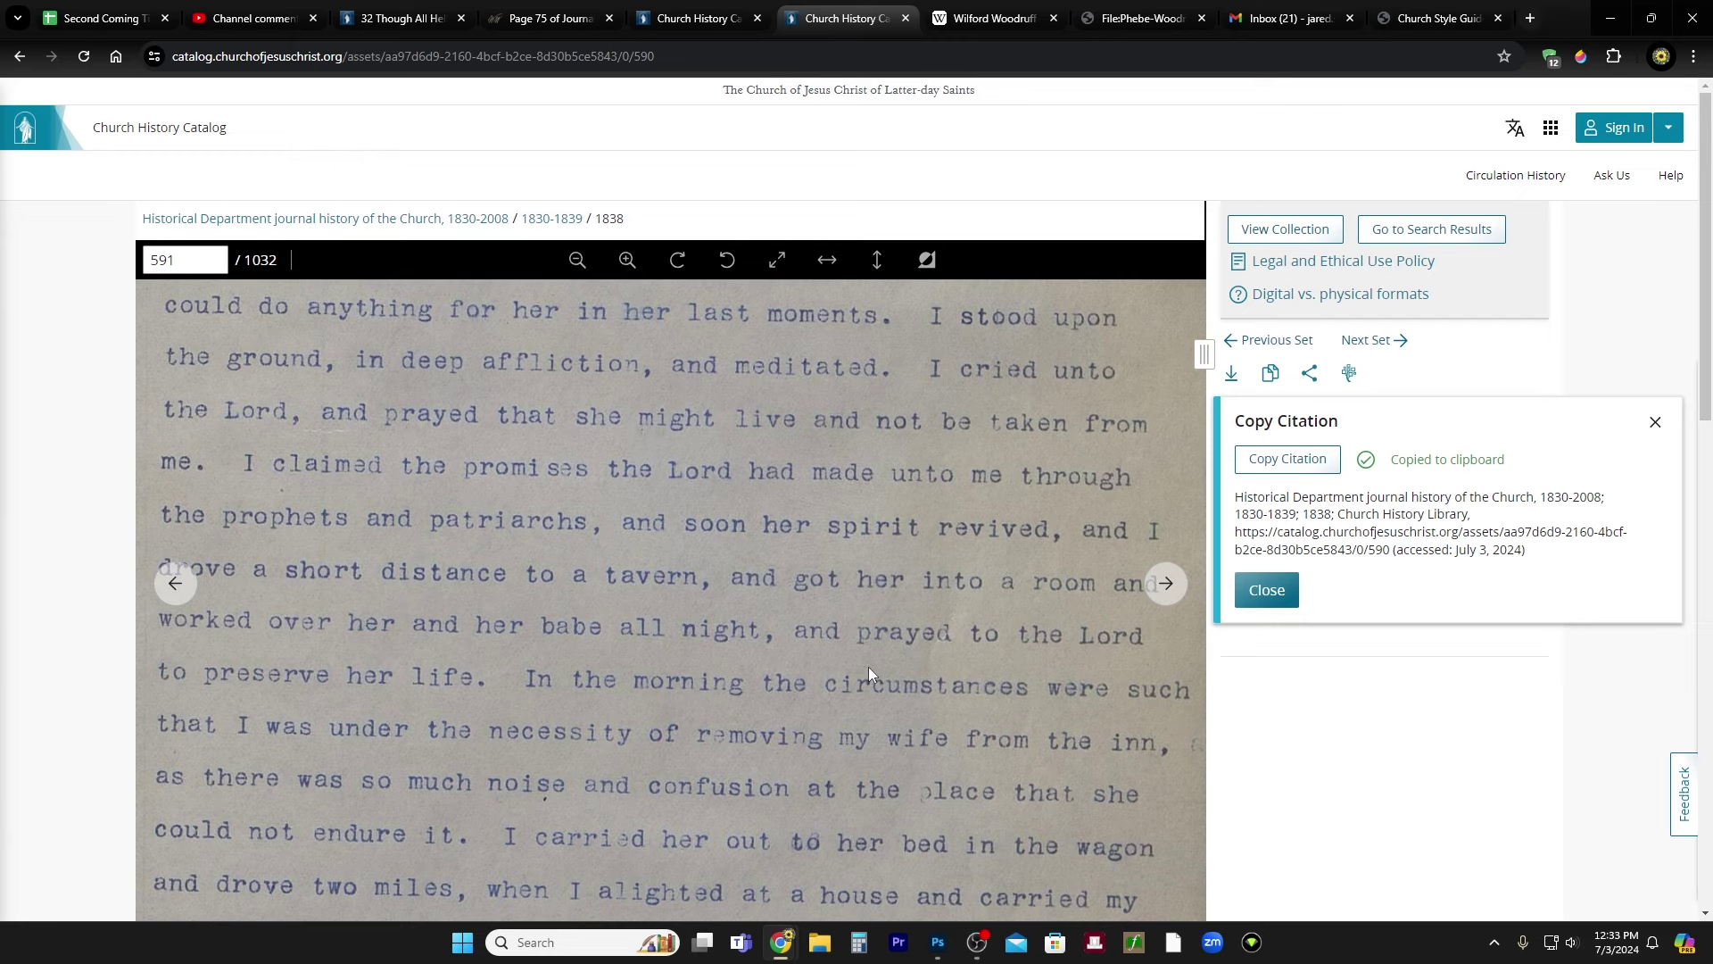
left_click_drag(844, 721, 850, 613)
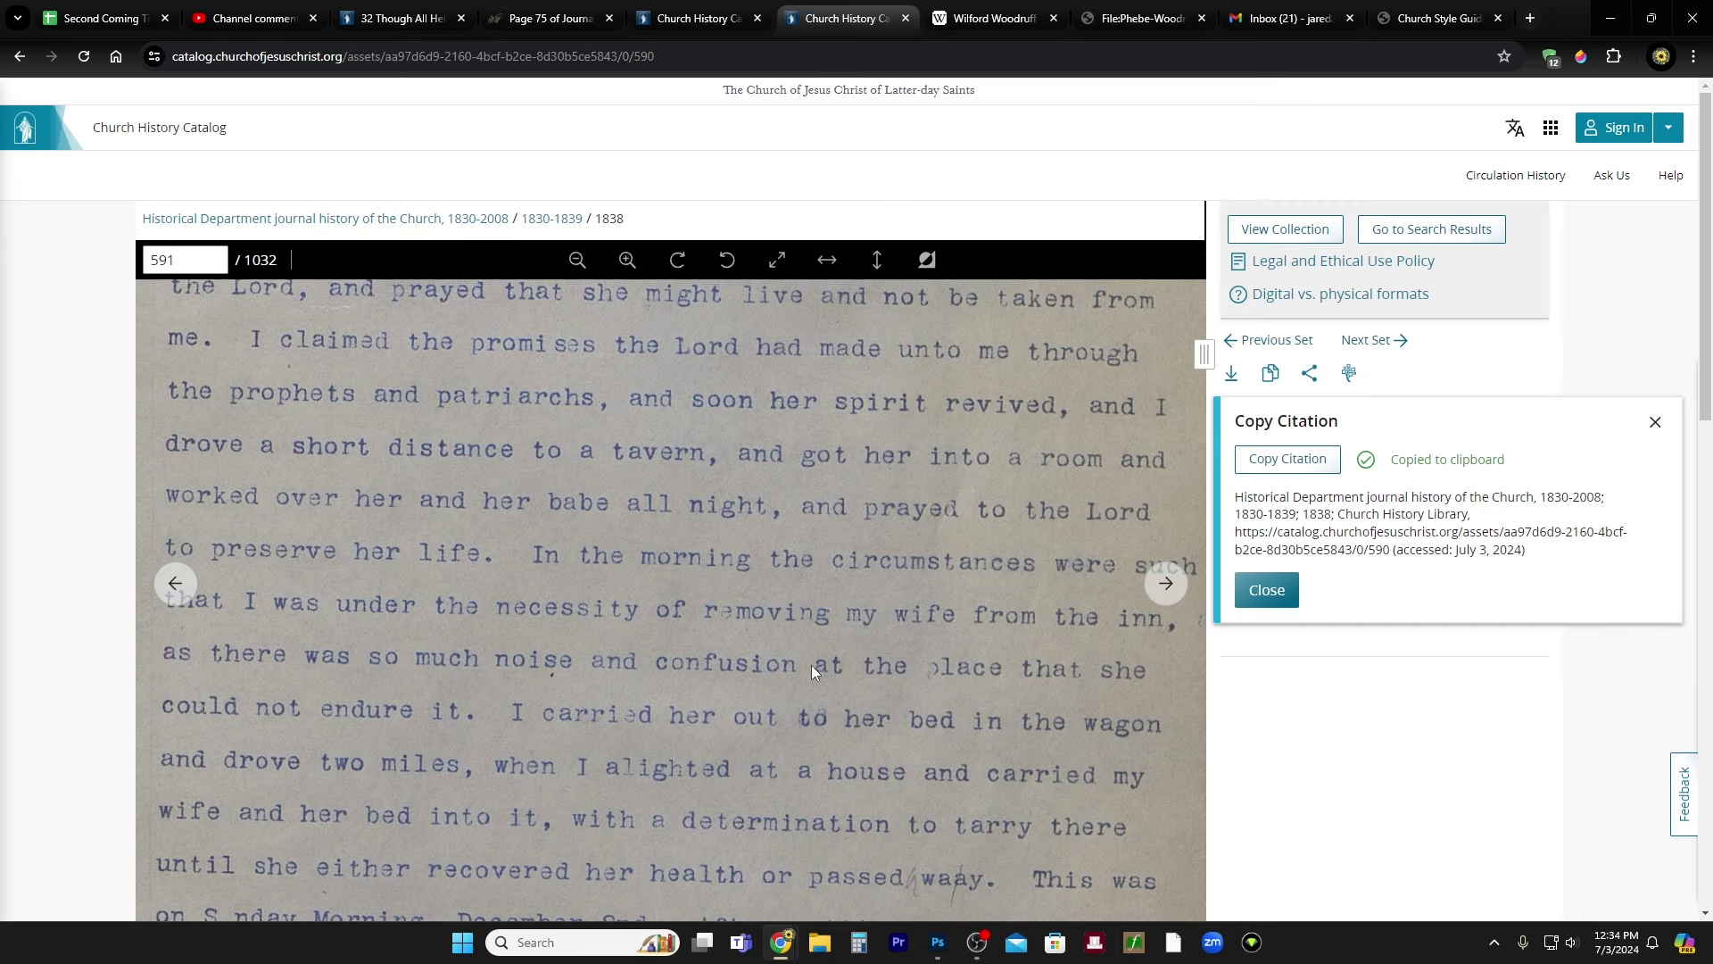
scroll(808, 704, "down", 1)
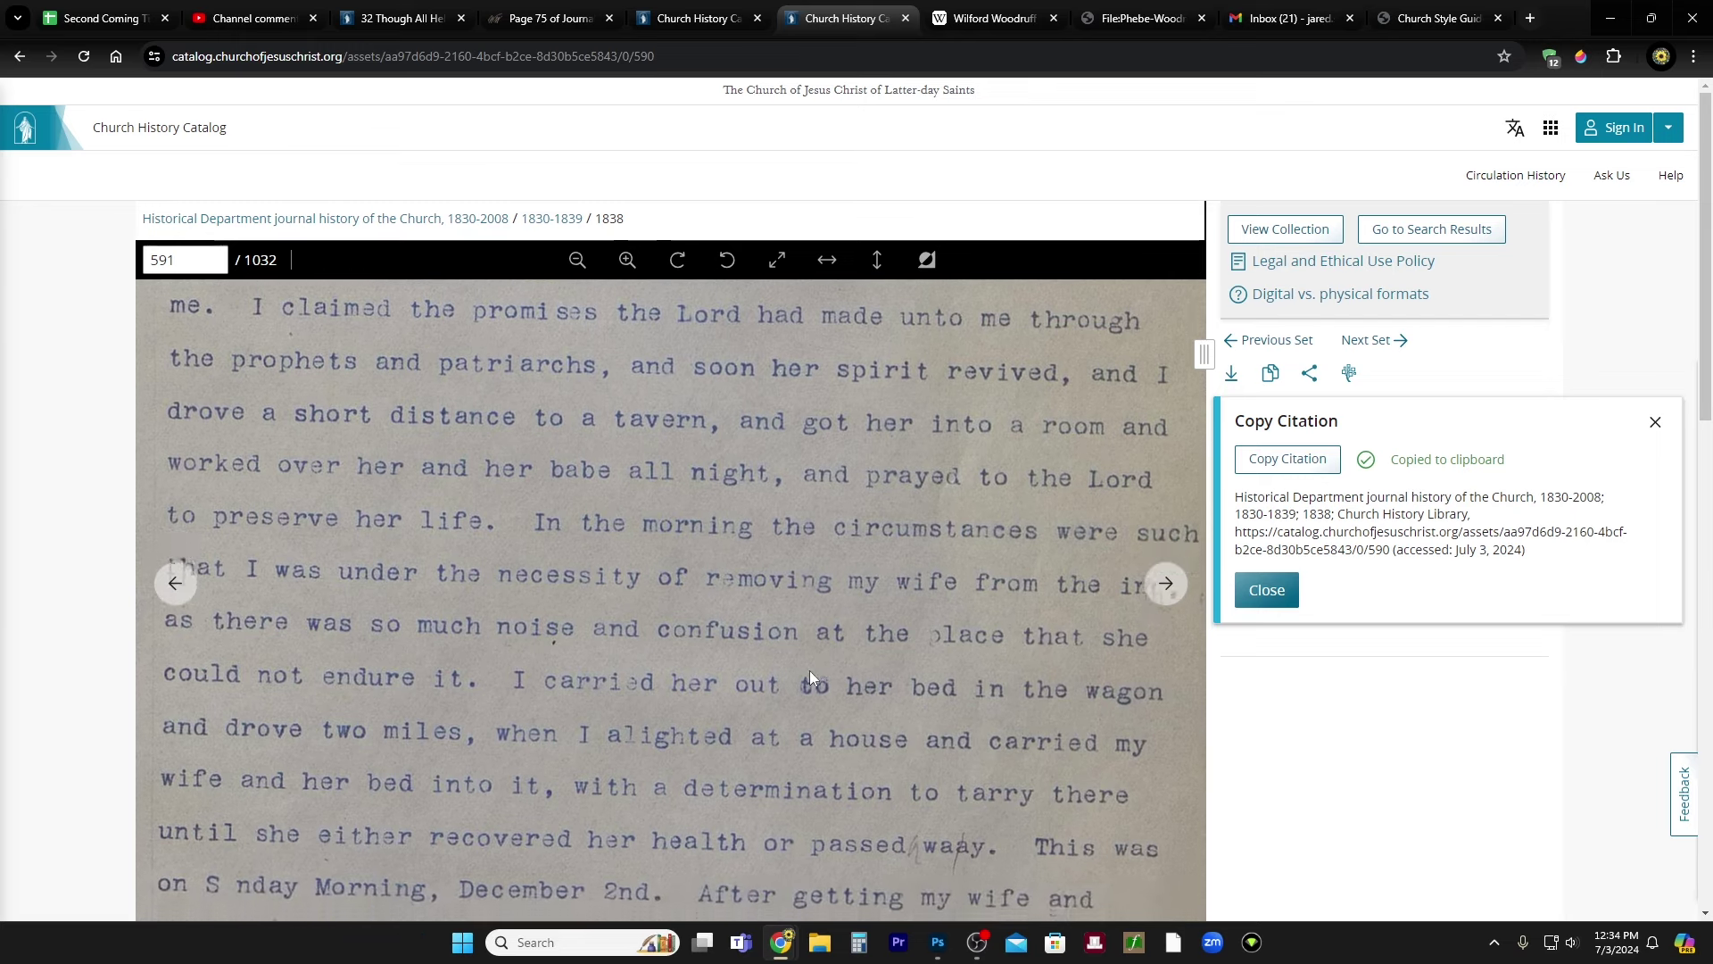
scroll(811, 611, "down", 1)
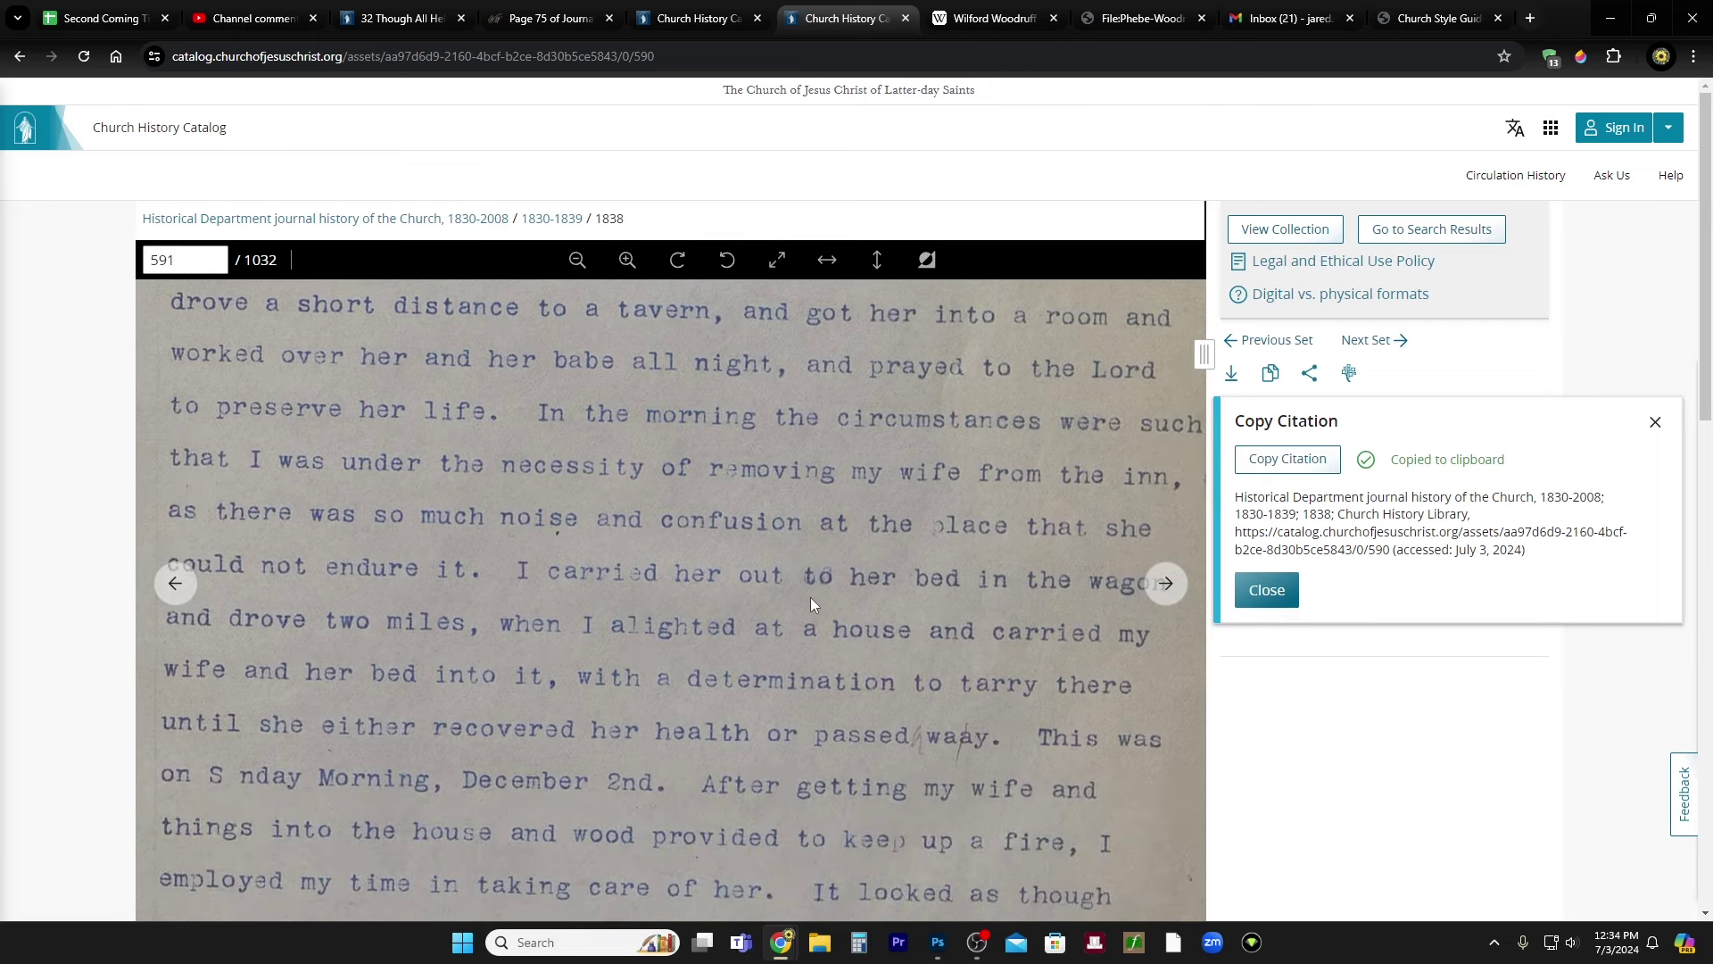
scroll(788, 666, "down", 1)
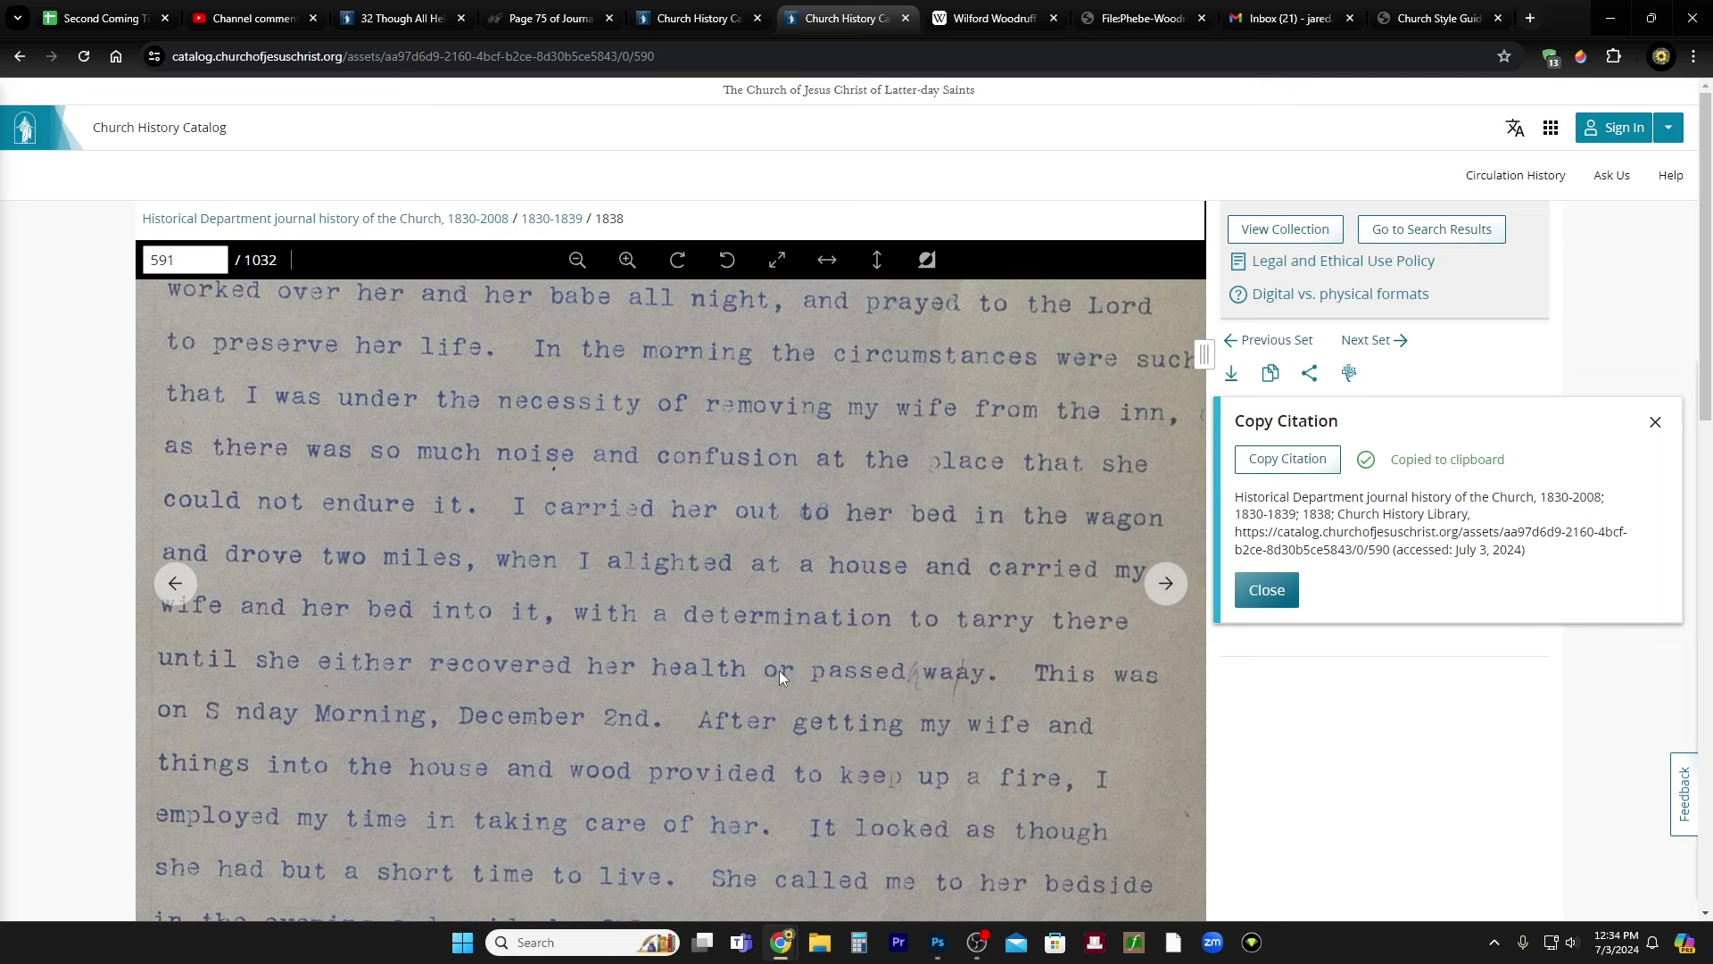
left_click_drag(780, 679, 778, 549)
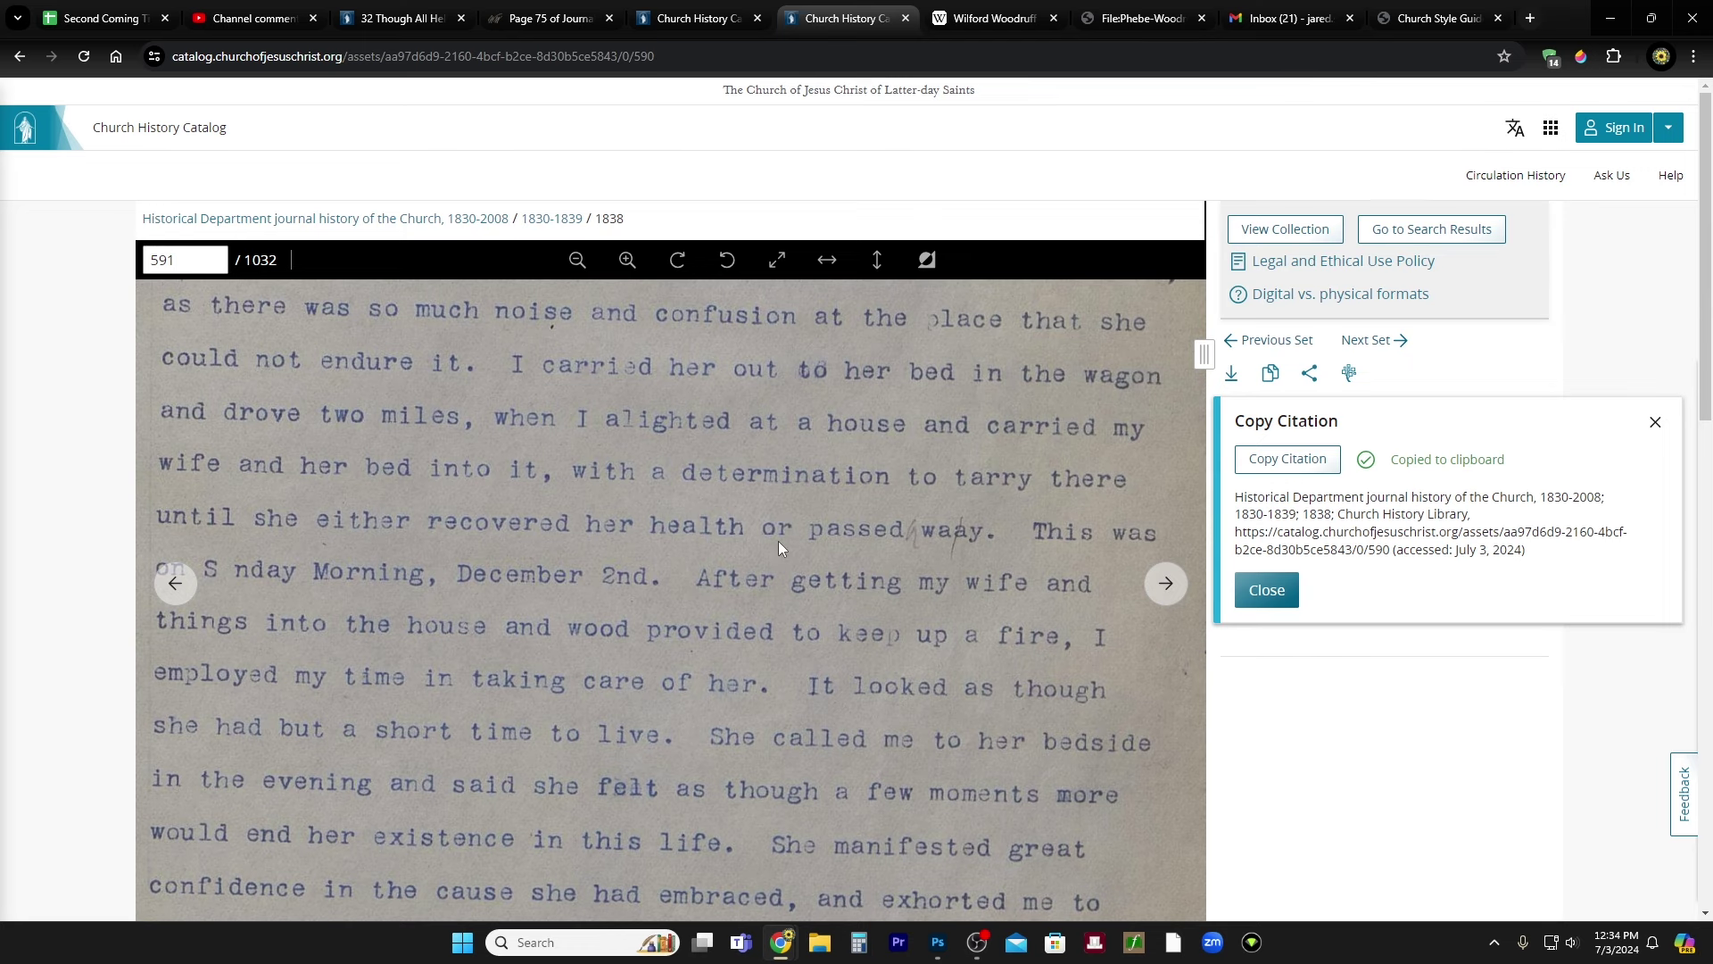
scroll(753, 576, "down", 1)
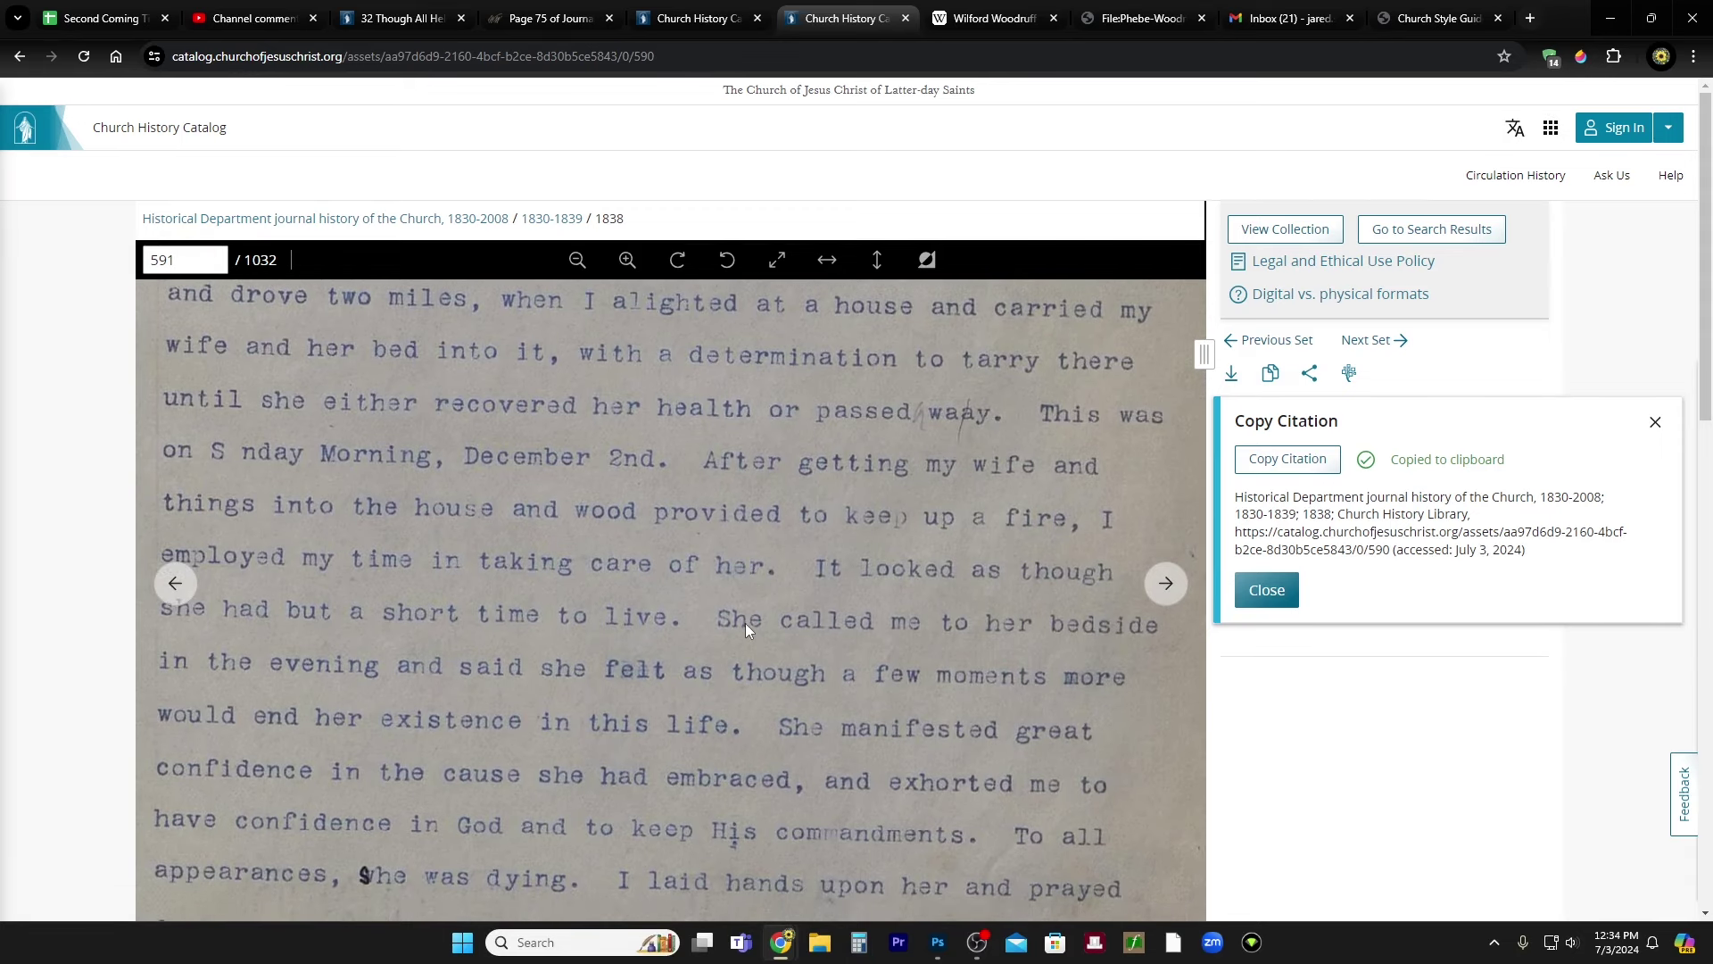
left_click_drag(748, 627, 748, 586)
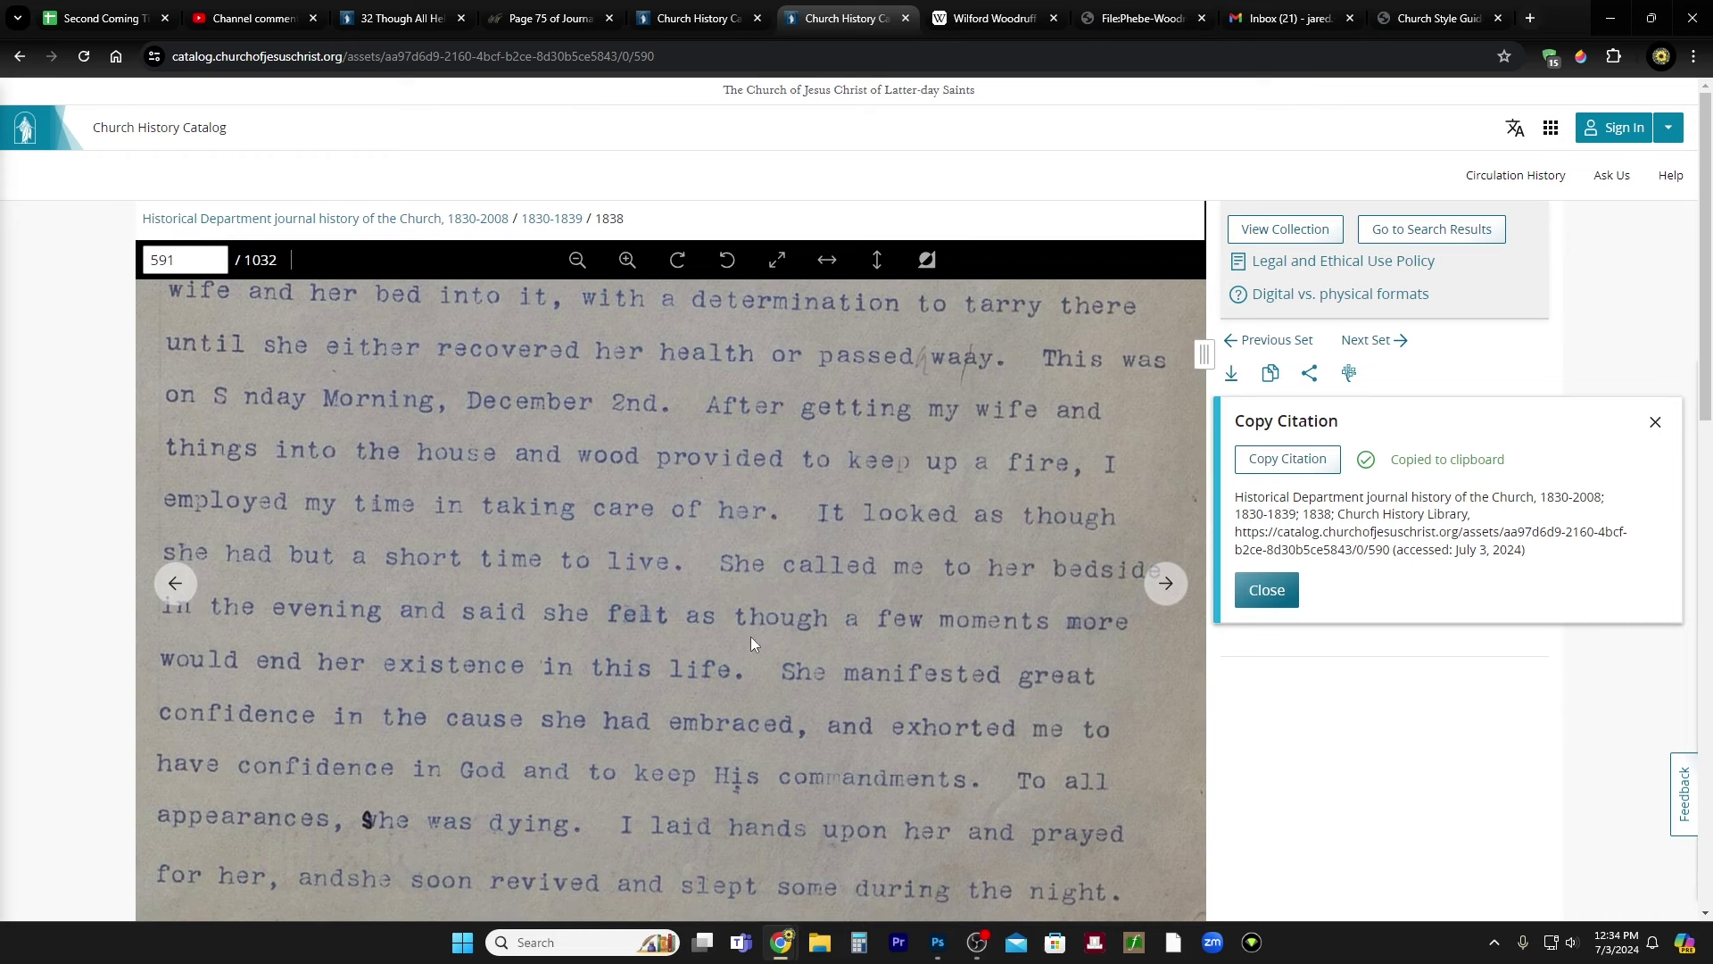
left_click_drag(737, 715, 743, 650)
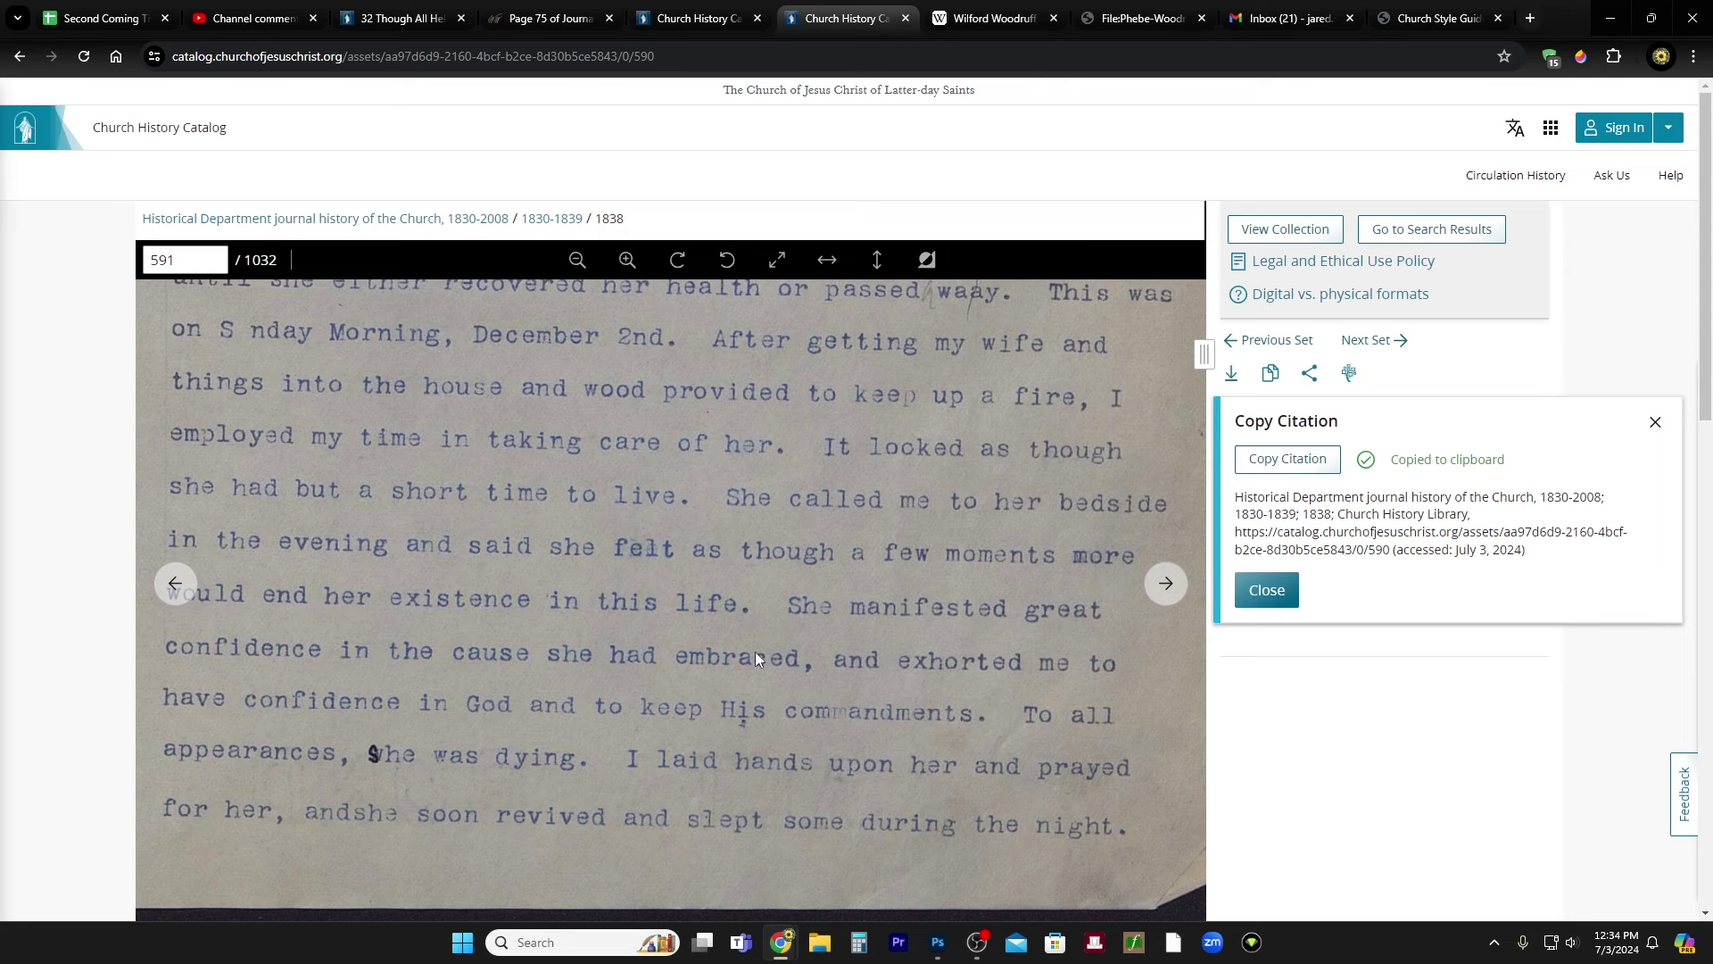
left_click_drag(757, 696, 764, 608)
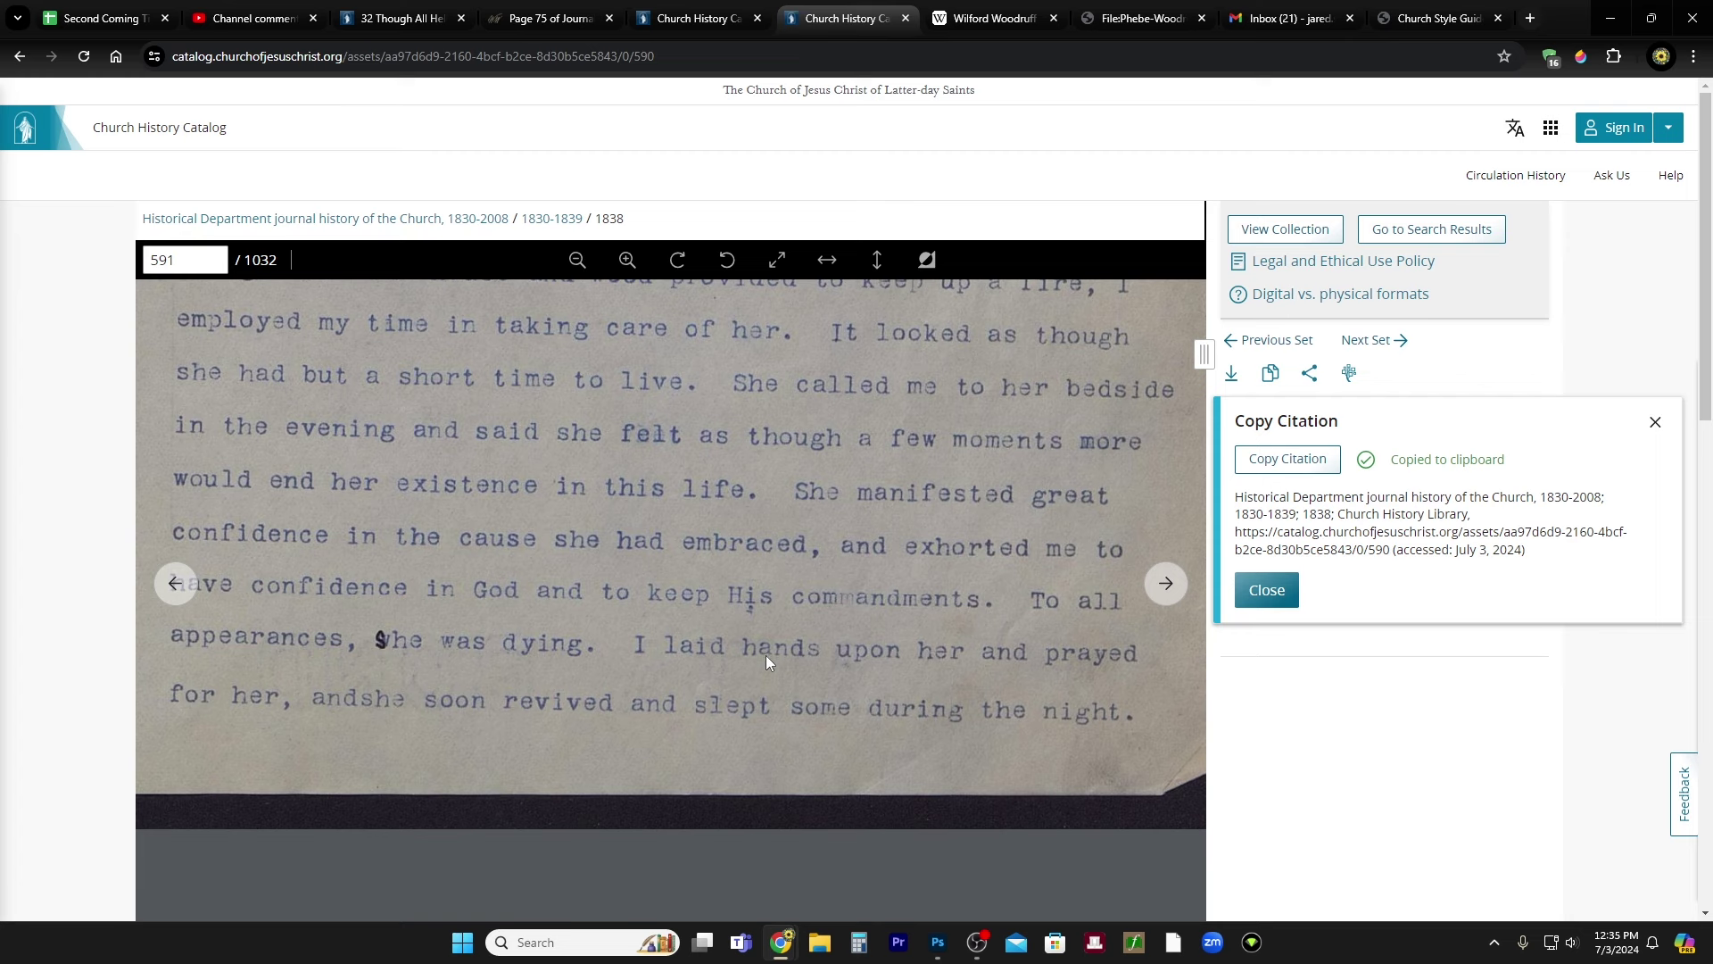
scroll(766, 662, "down", 1)
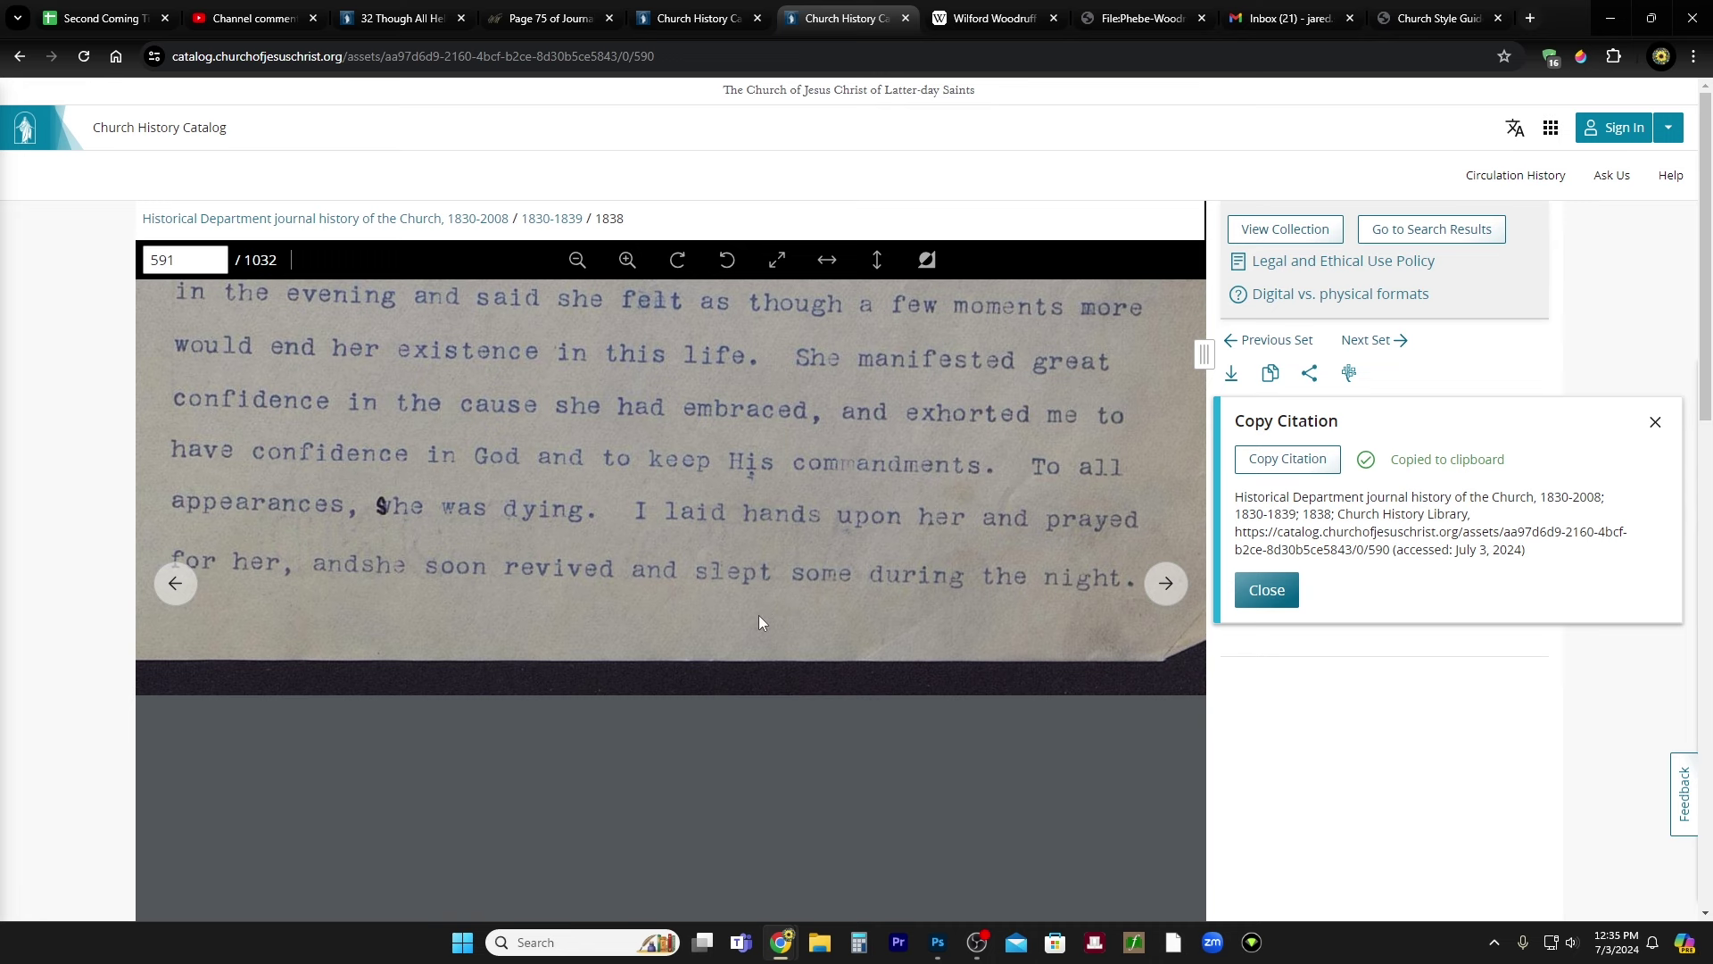
- Read page 593 of the scanned 1838 journal history, from the December 3rd entry through the anointing and healing of Woodruff's wife
left_click(1165, 583)
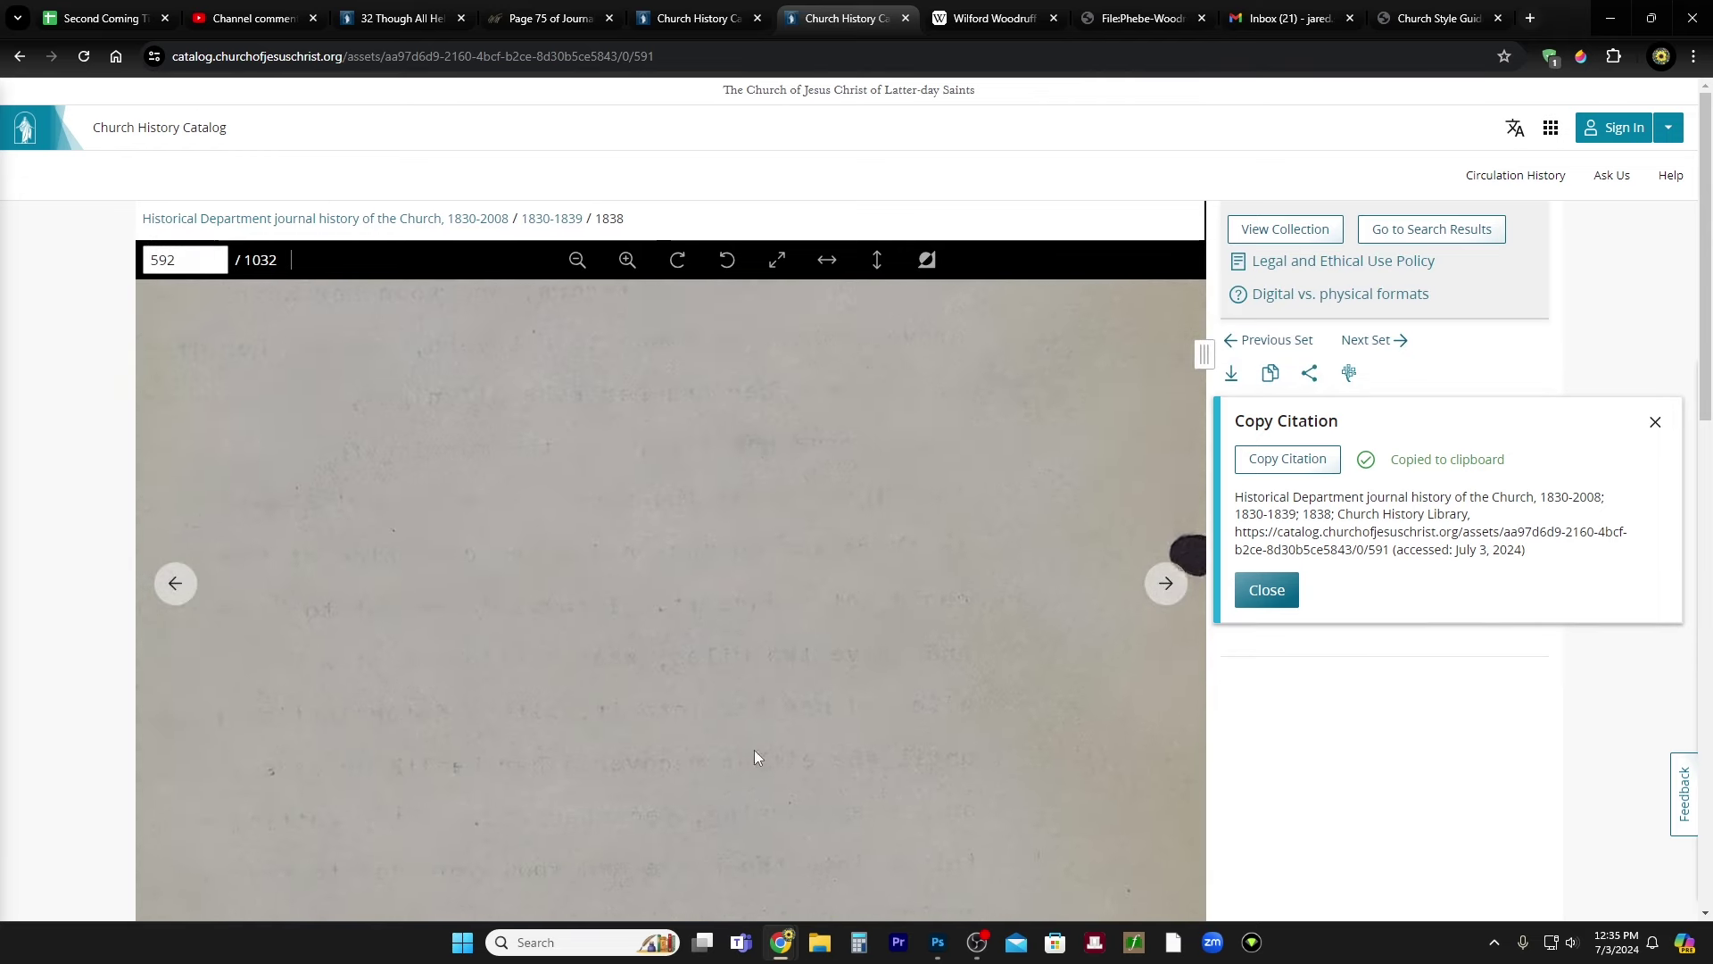
left_click(1165, 583)
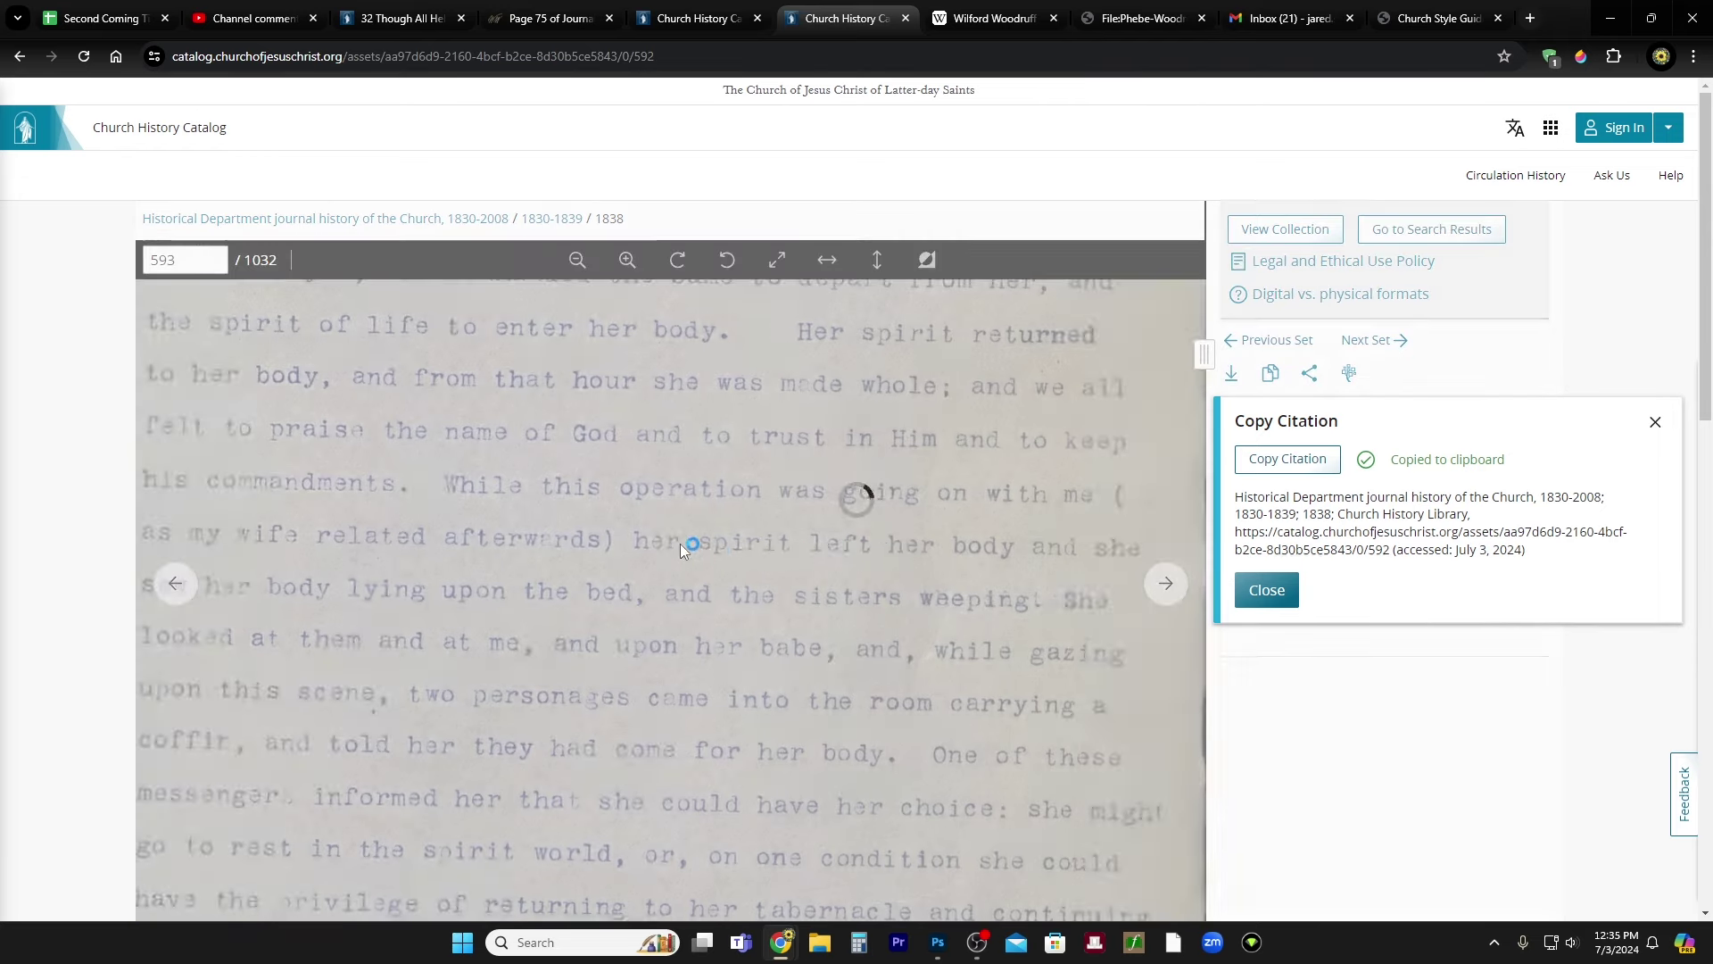
scroll(674, 588, "up", 5)
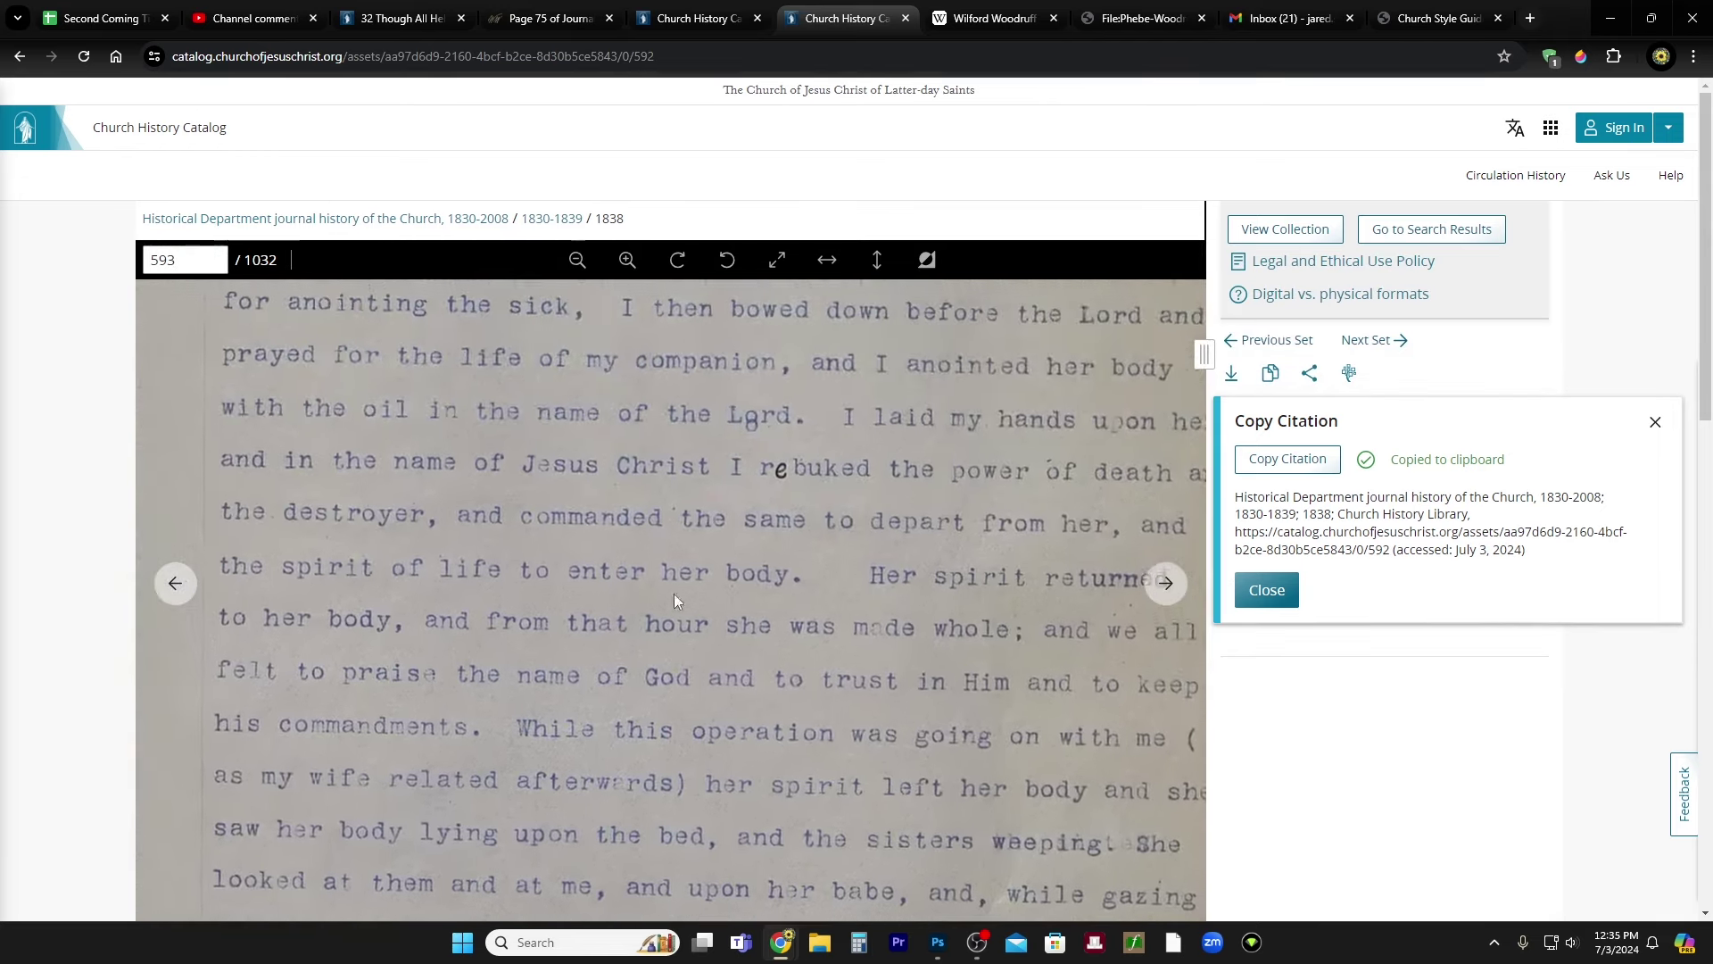
scroll(635, 549, "up", 5)
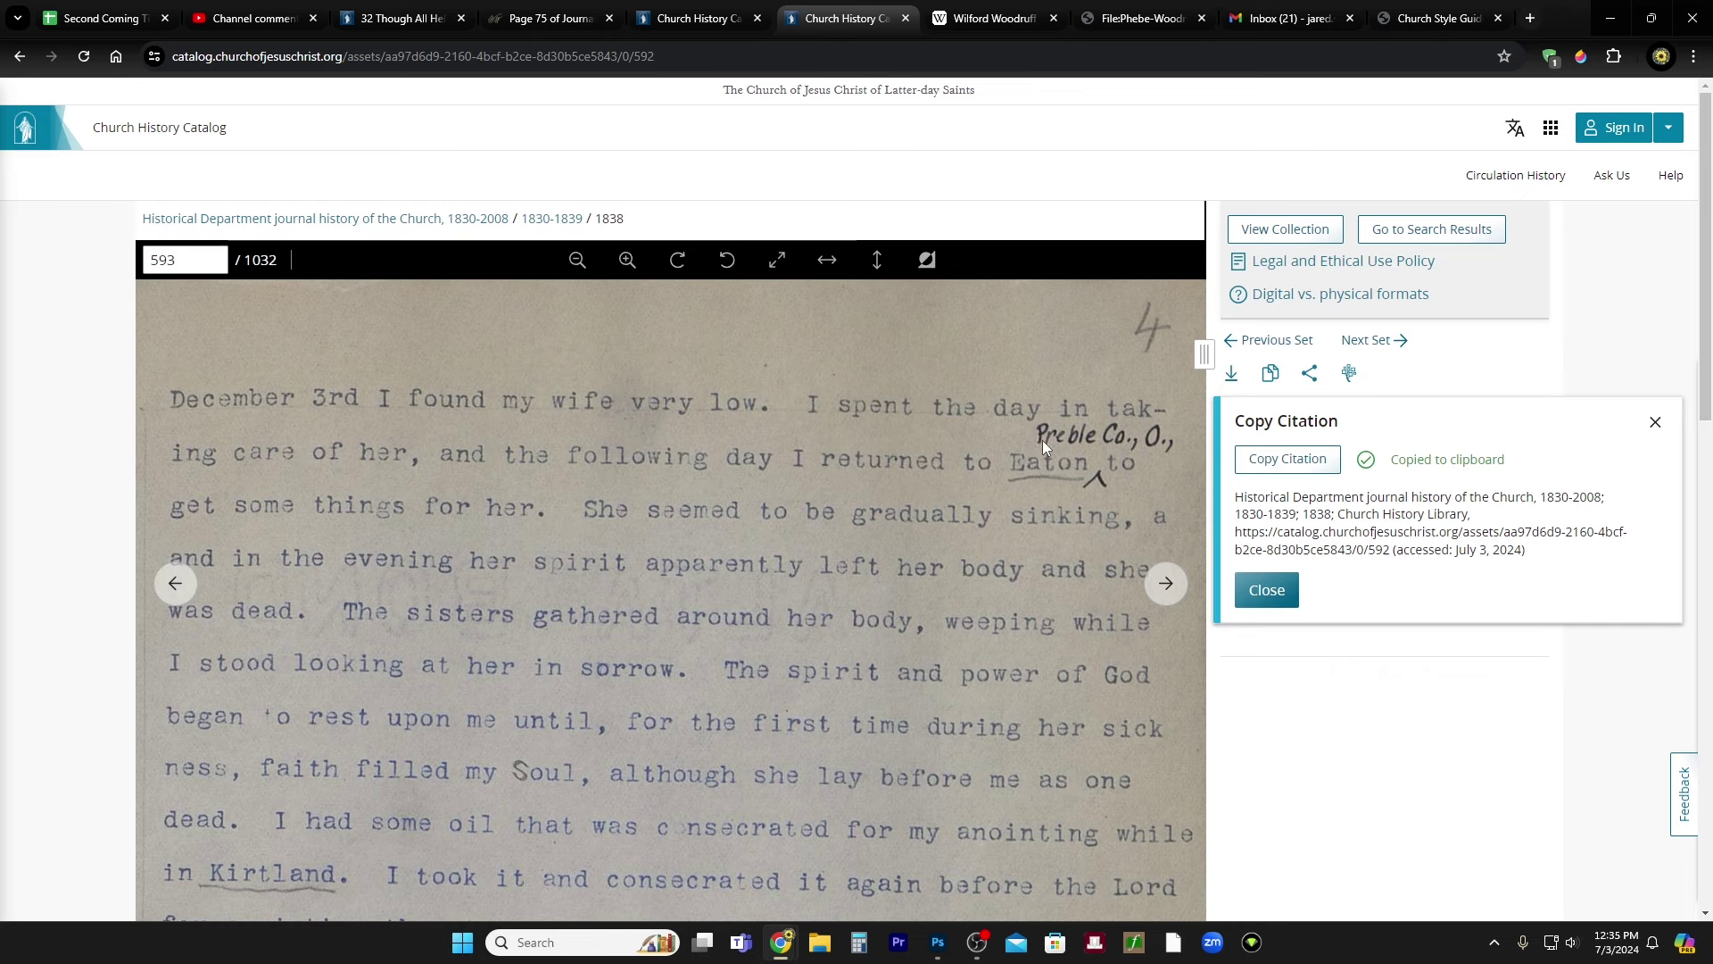
scroll(754, 698, "down", 2)
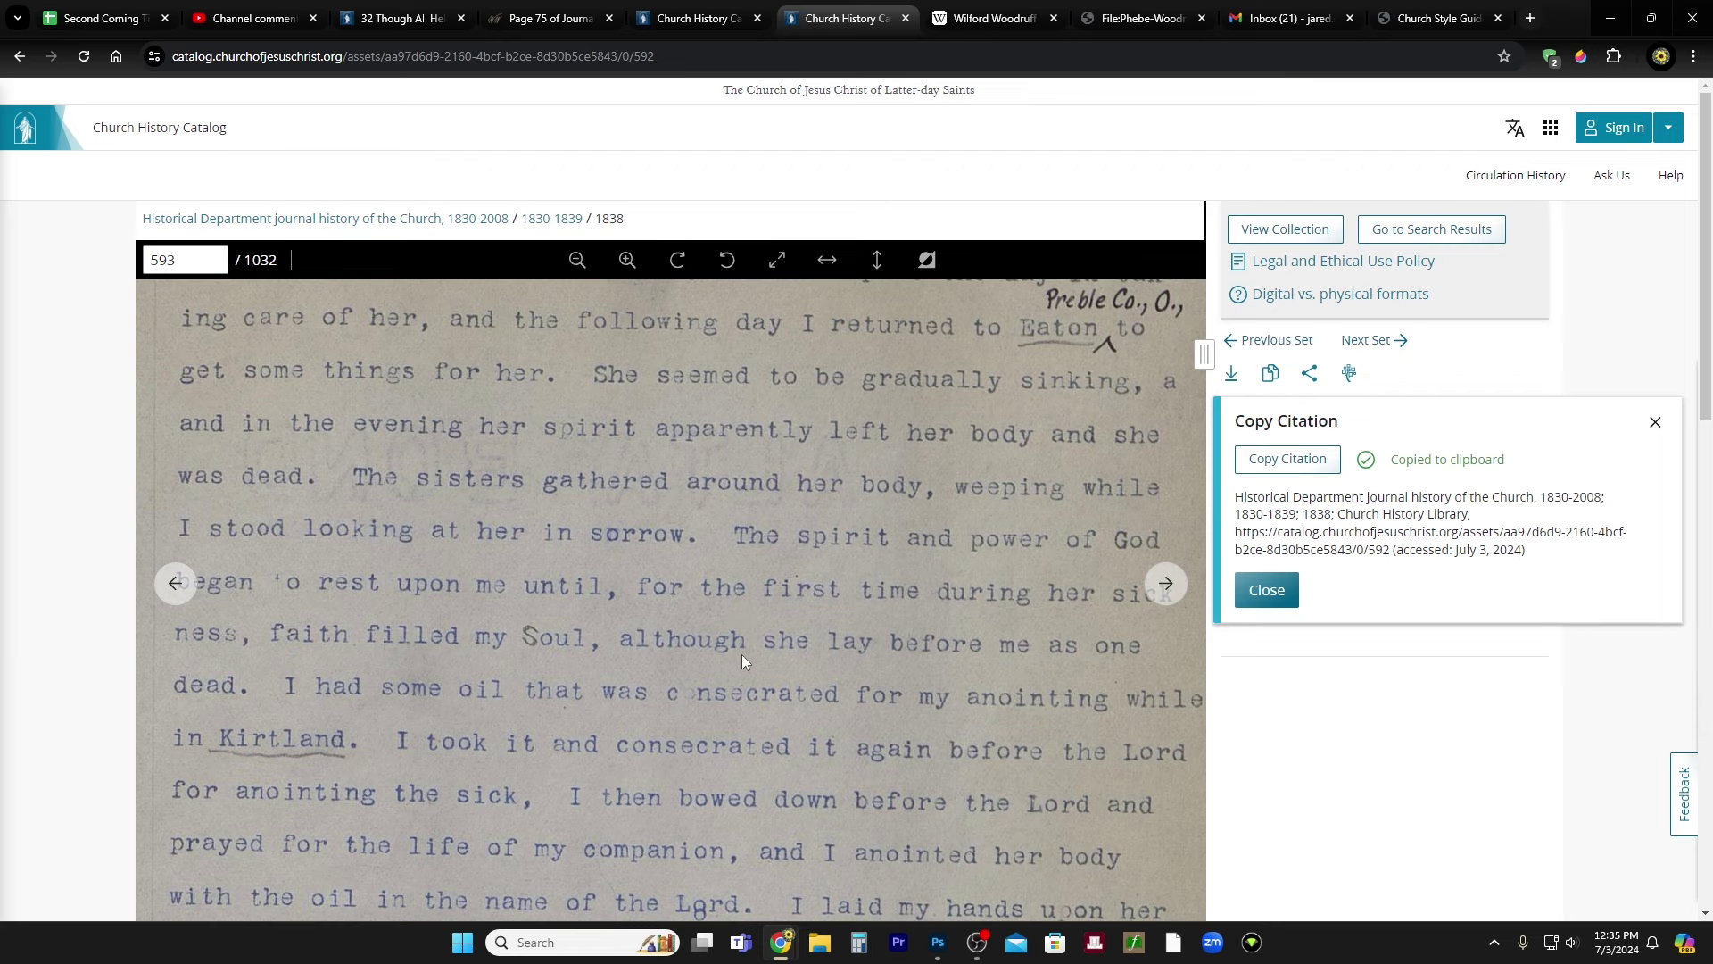
left_click_drag(738, 694, 733, 581)
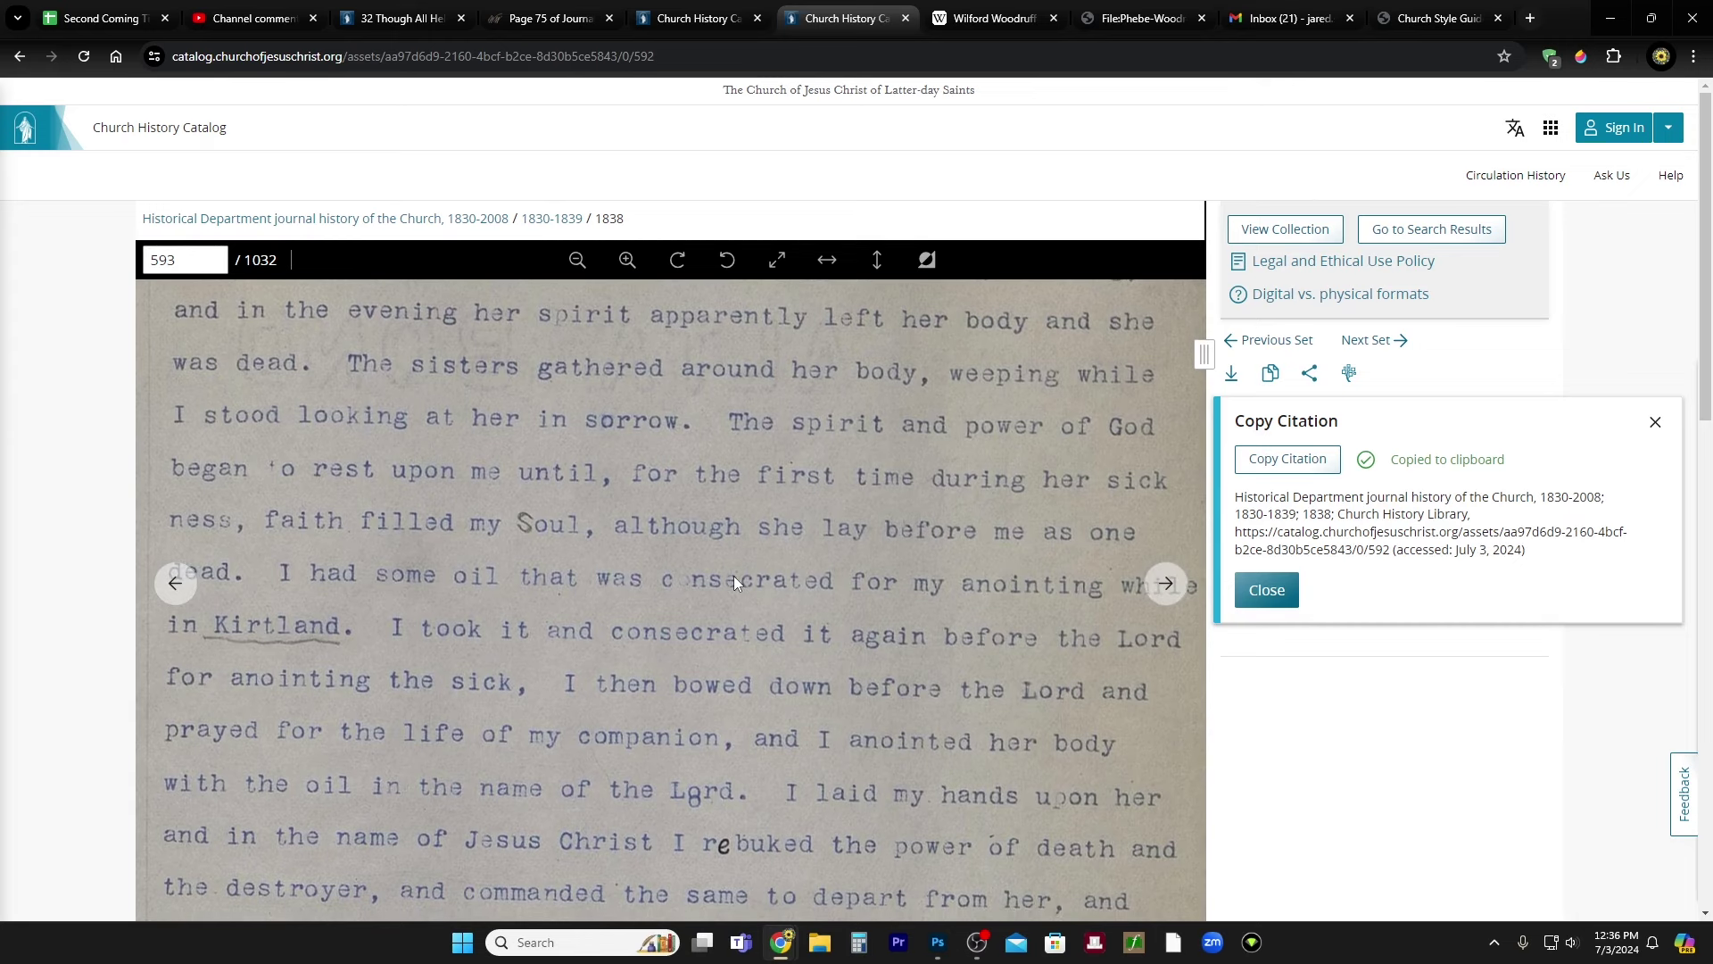
left_click_drag(726, 683, 729, 561)
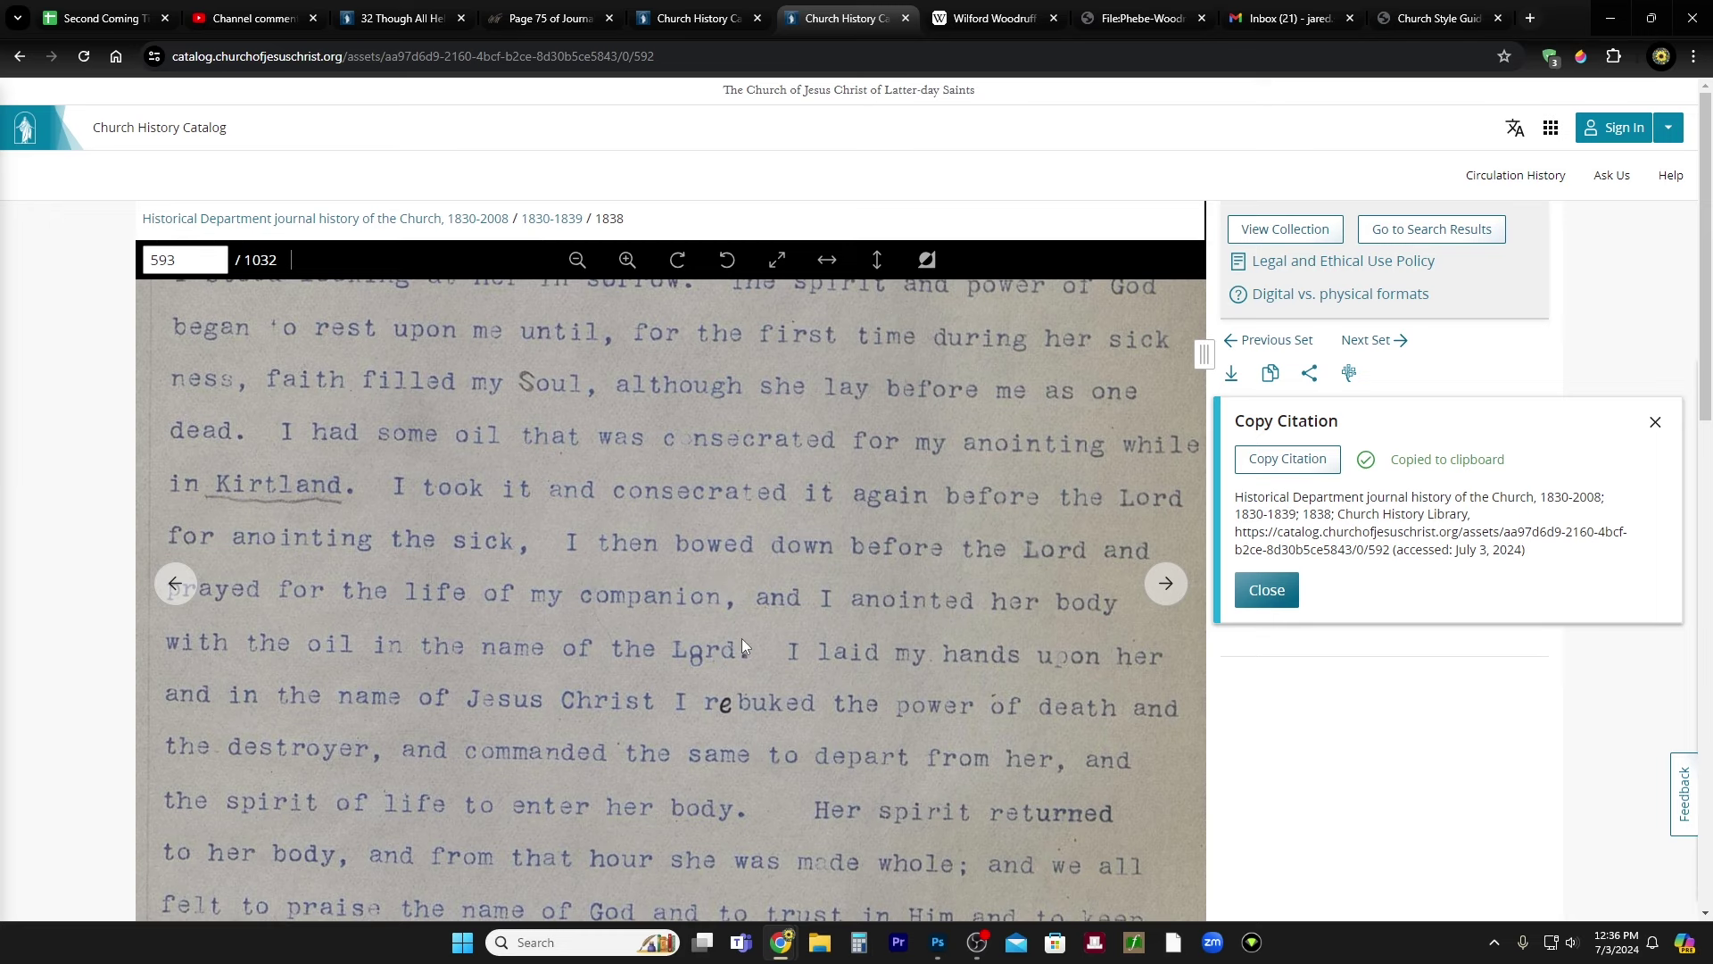
left_click_drag(721, 696, 714, 622)
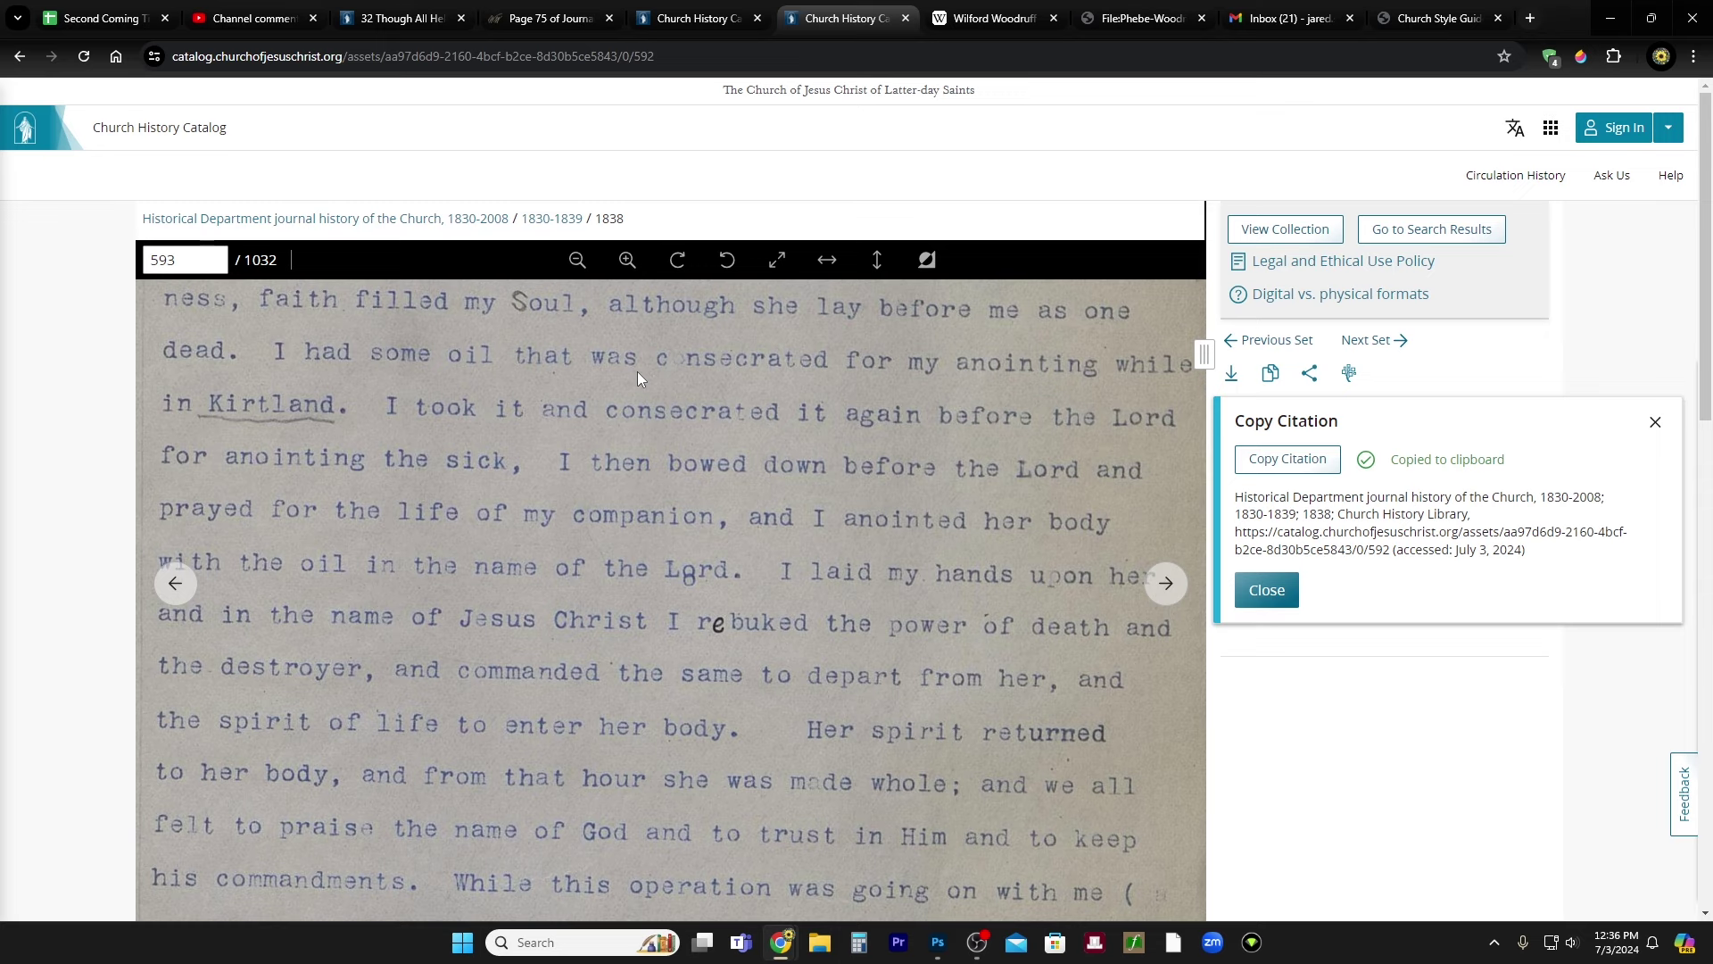
left_click_drag(681, 672, 677, 555)
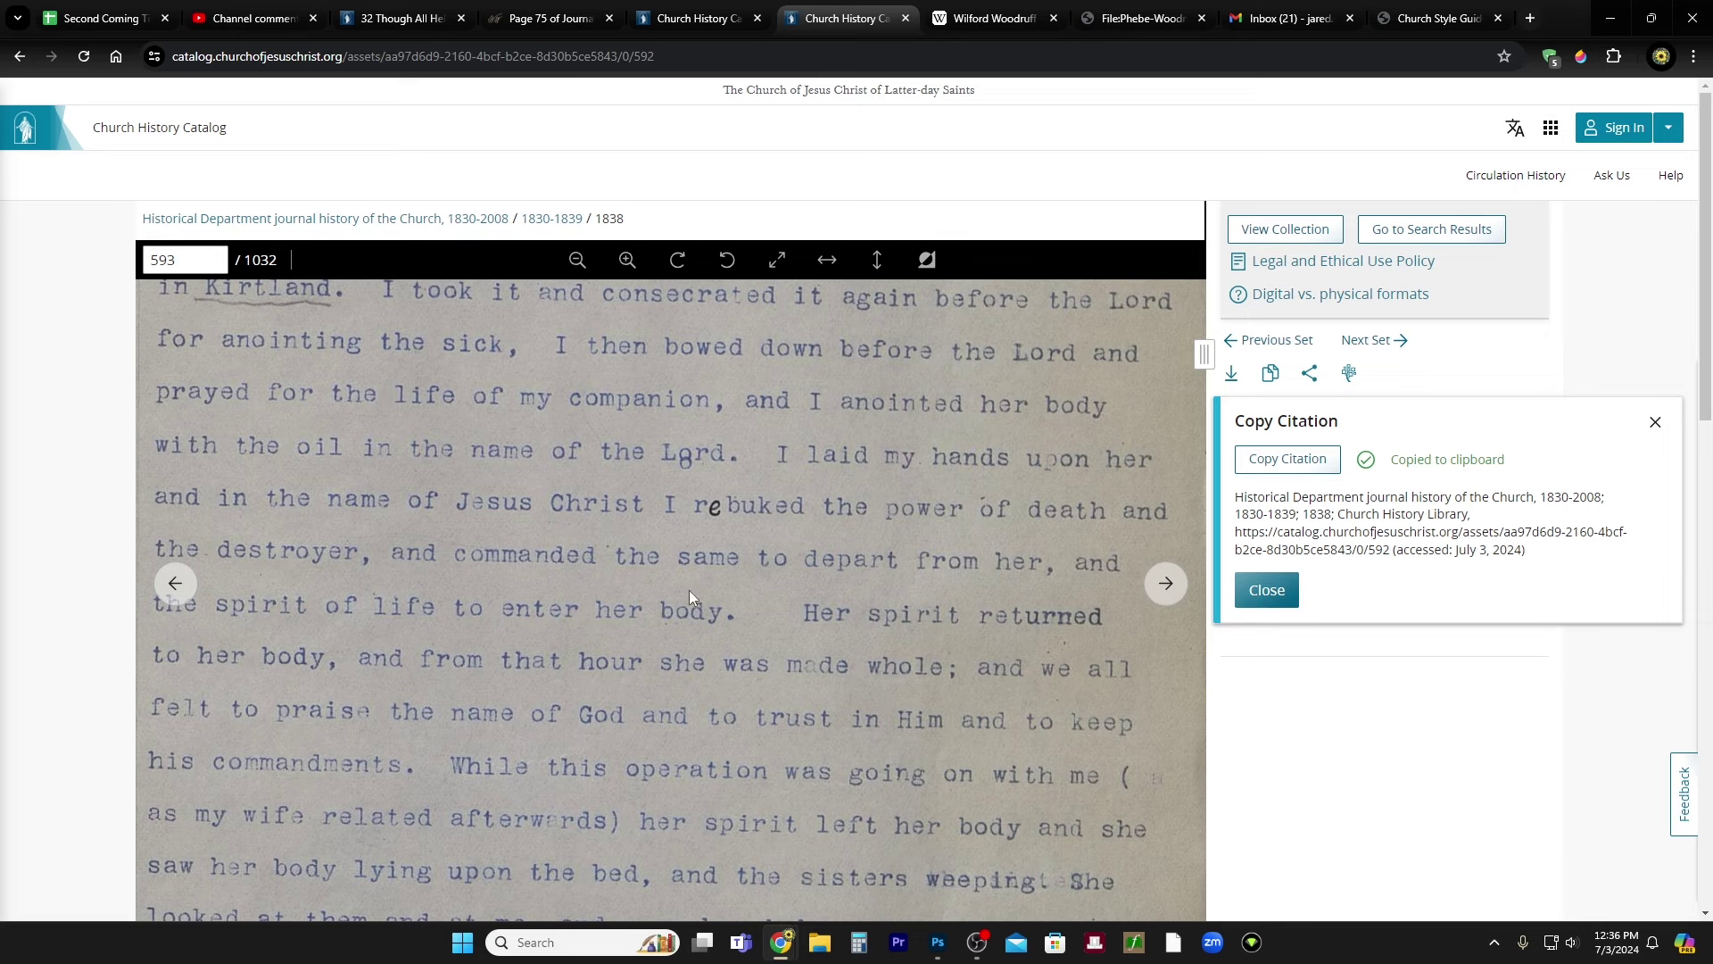
left_click_drag(710, 669, 710, 616)
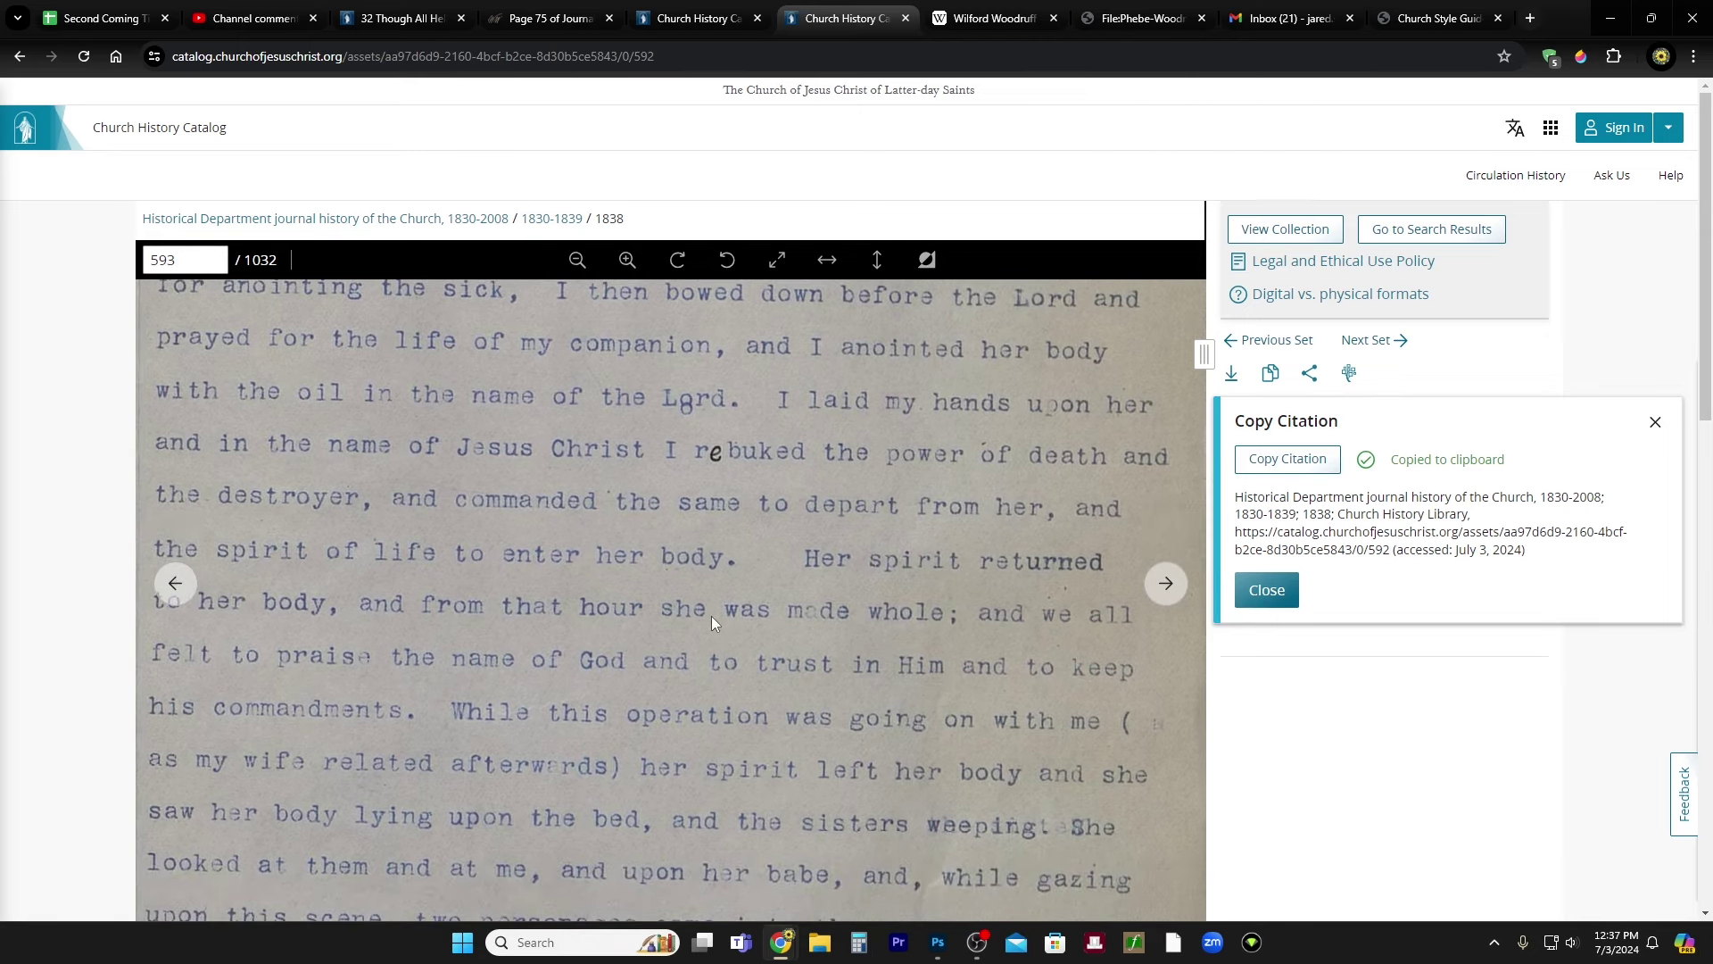
- Read the rest of page 593, covering her spirit leaving her body, the two personages, and the 6th of December departure
left_click_drag(763, 700, 766, 646)
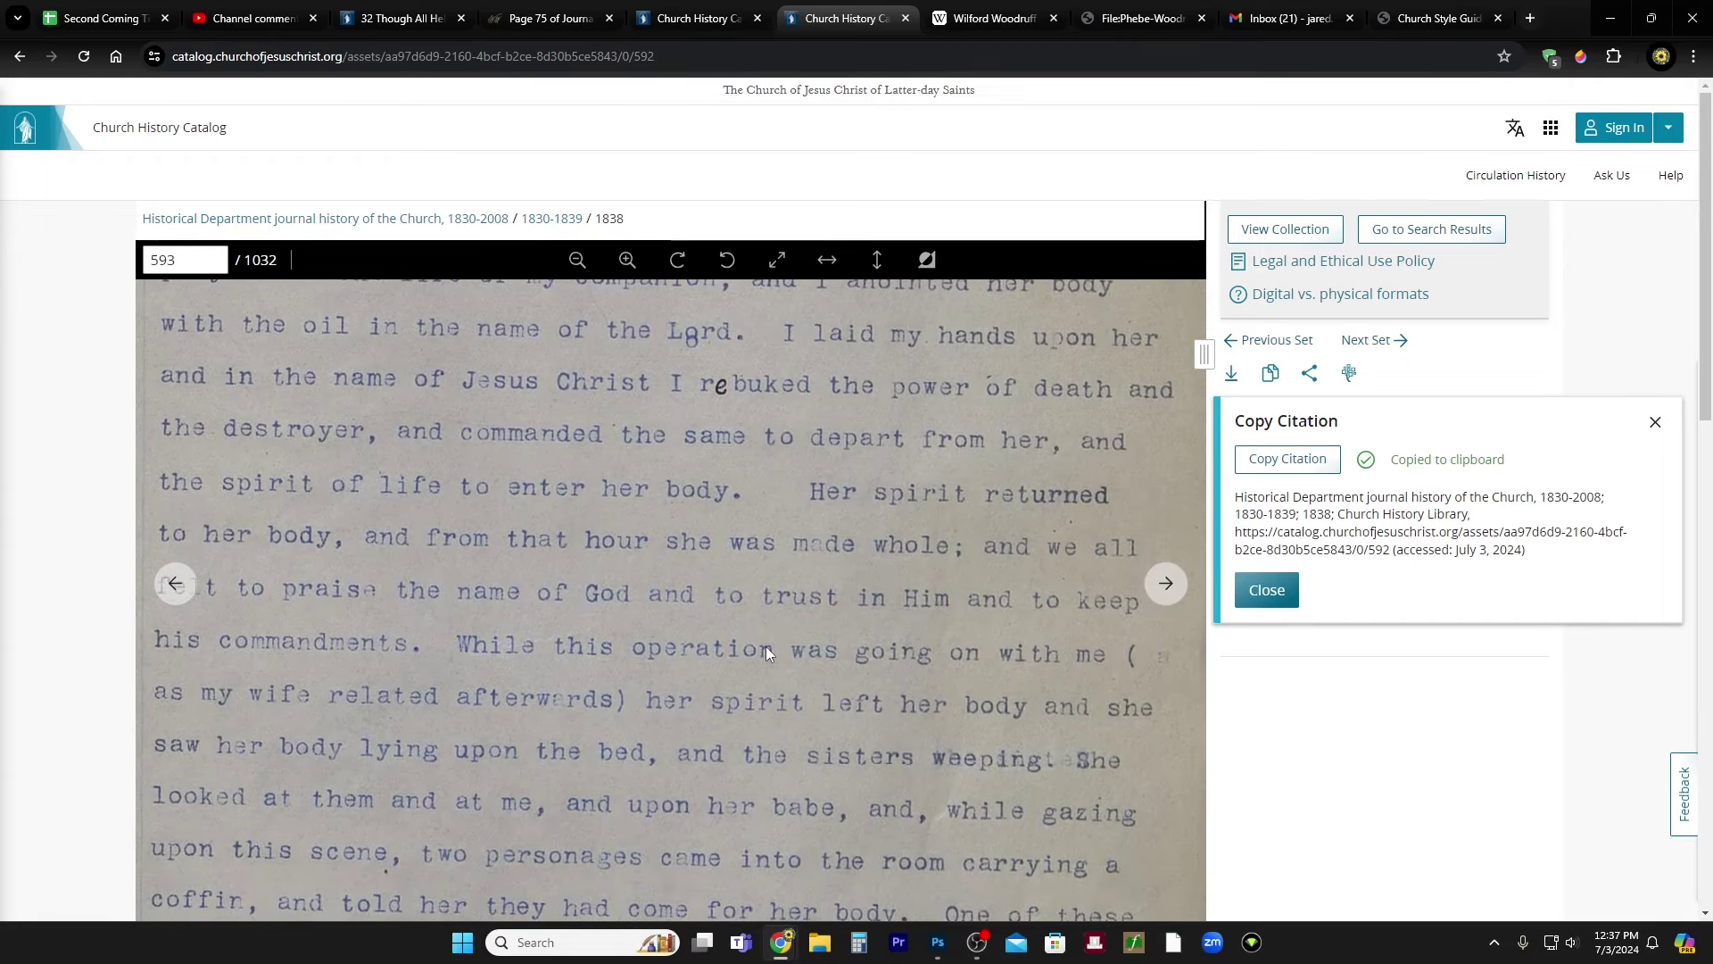
left_click_drag(769, 697, 772, 635)
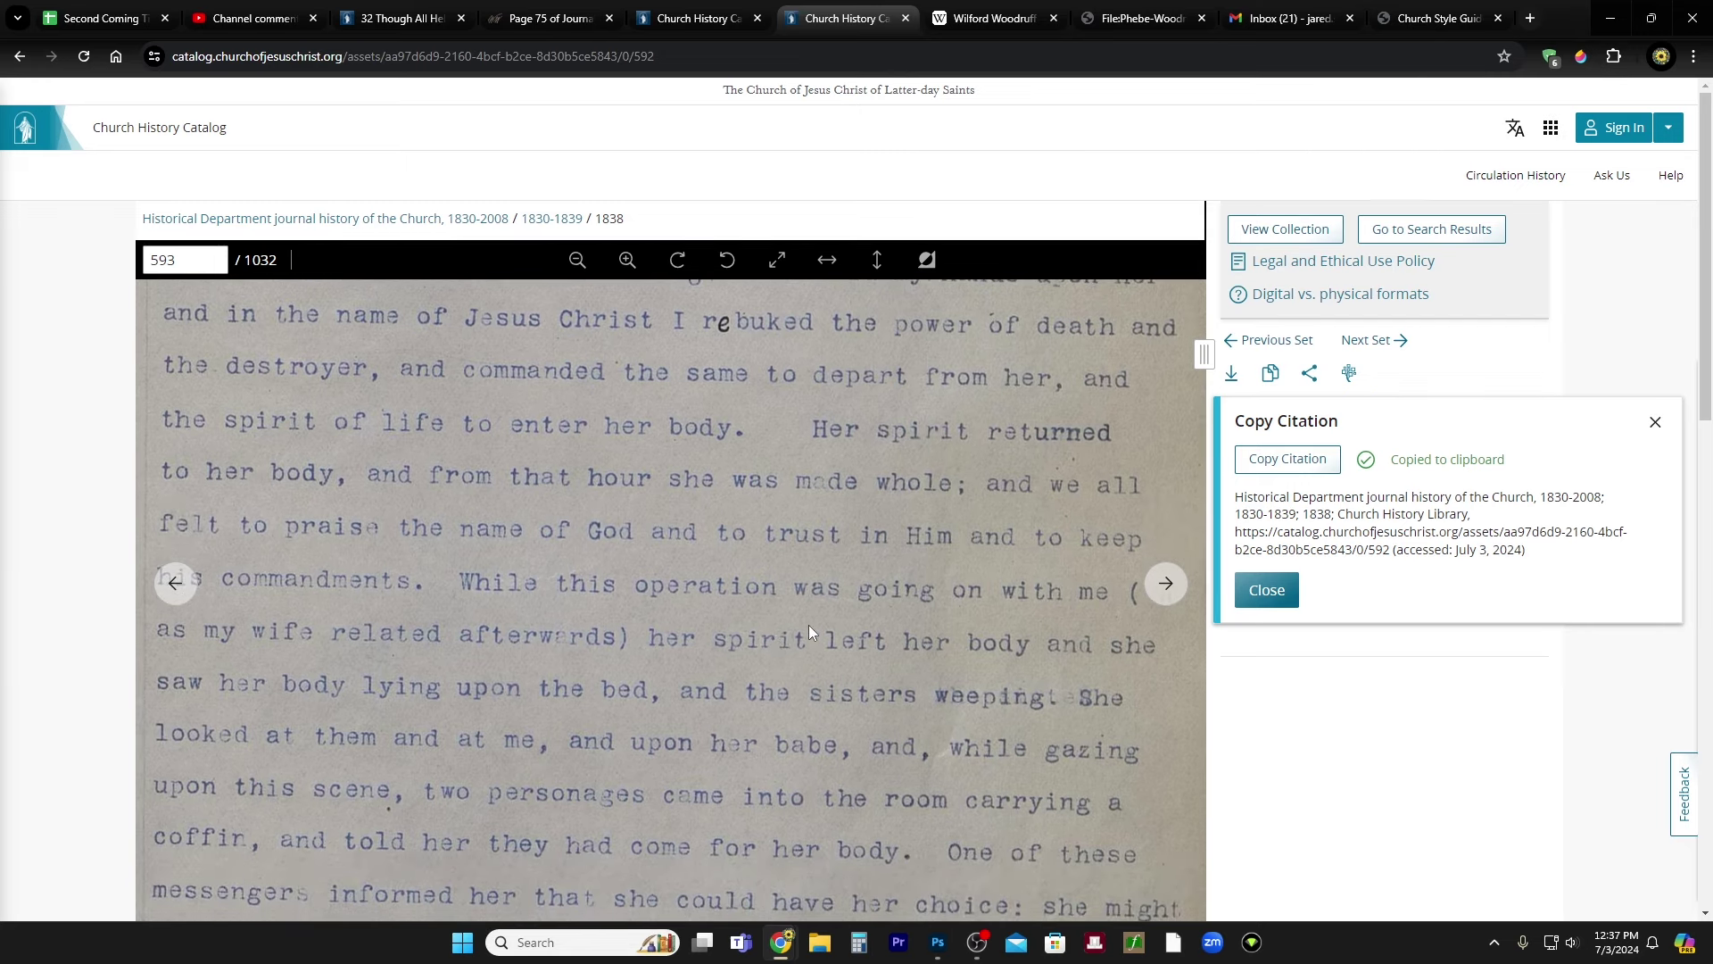
left_click_drag(805, 650, 806, 581)
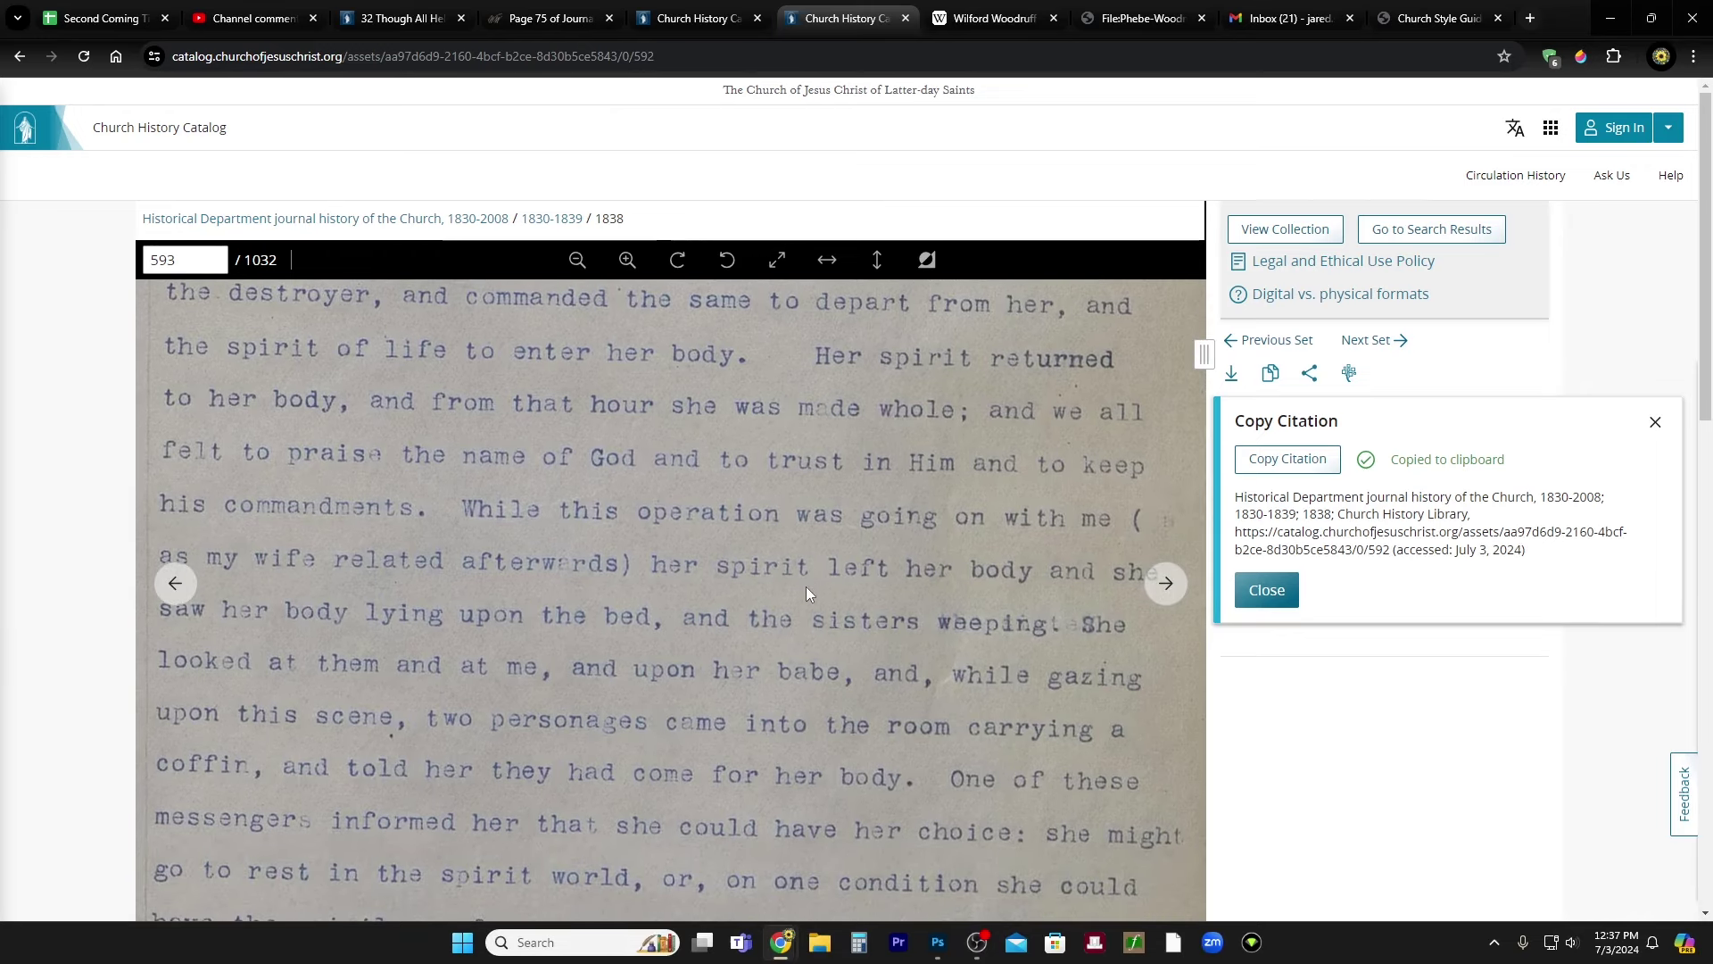
left_click_drag(781, 705, 787, 595)
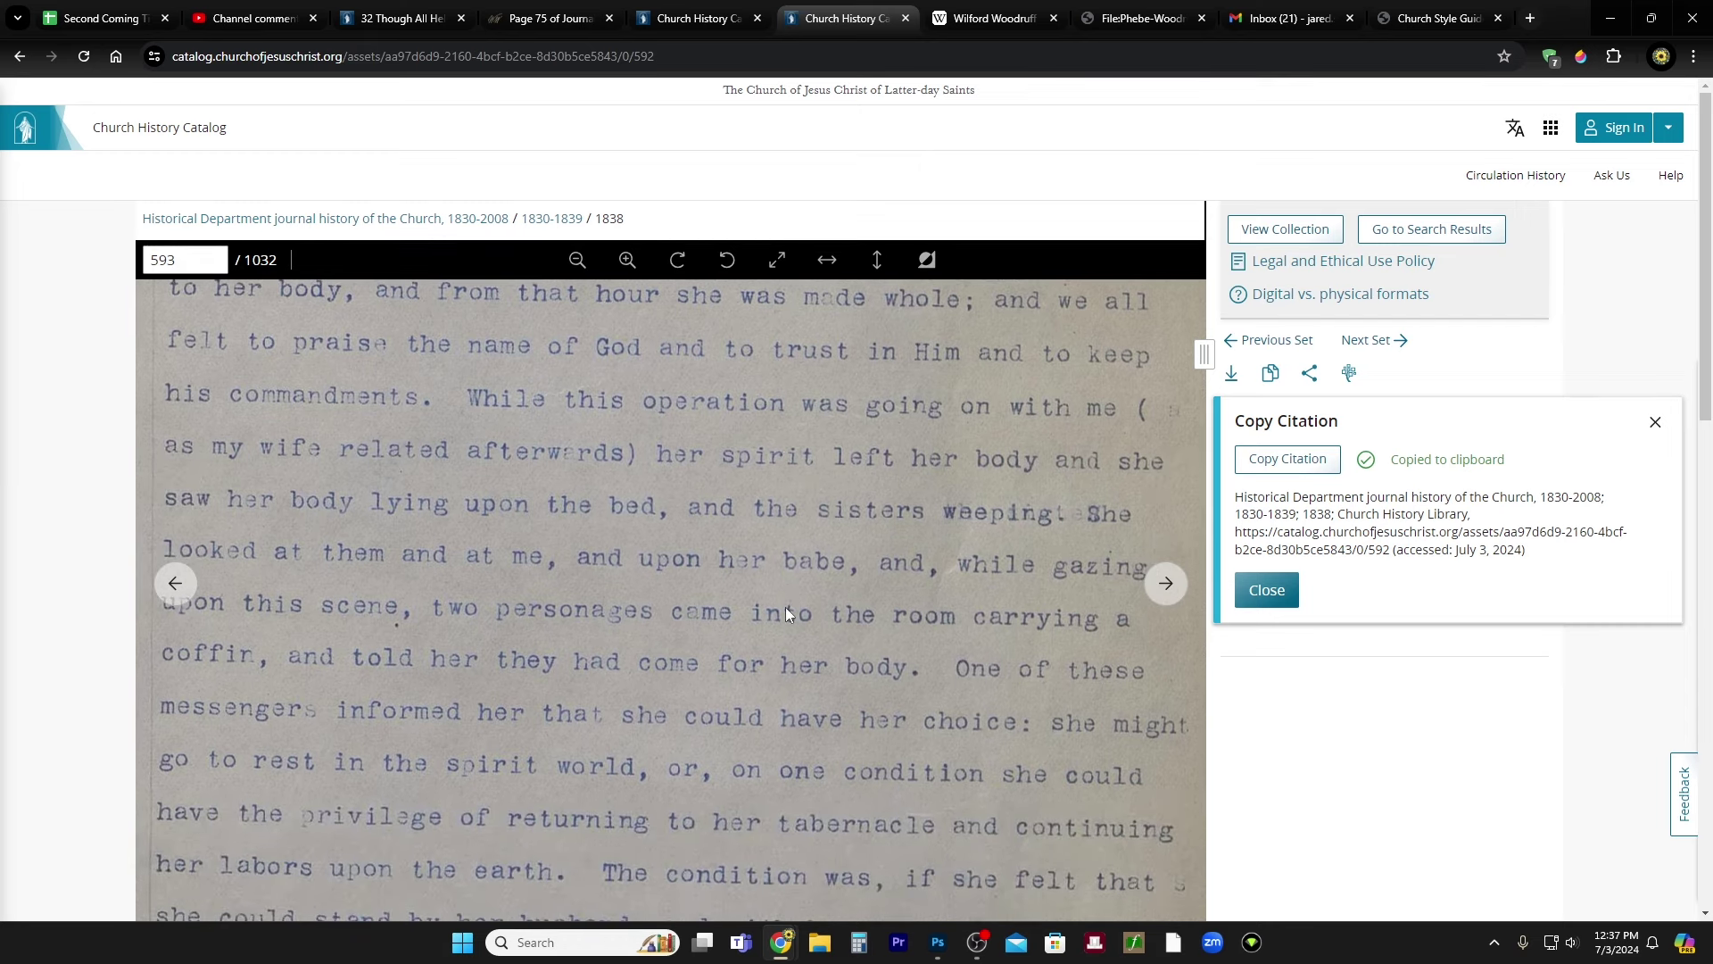
left_click_drag(774, 736, 773, 681)
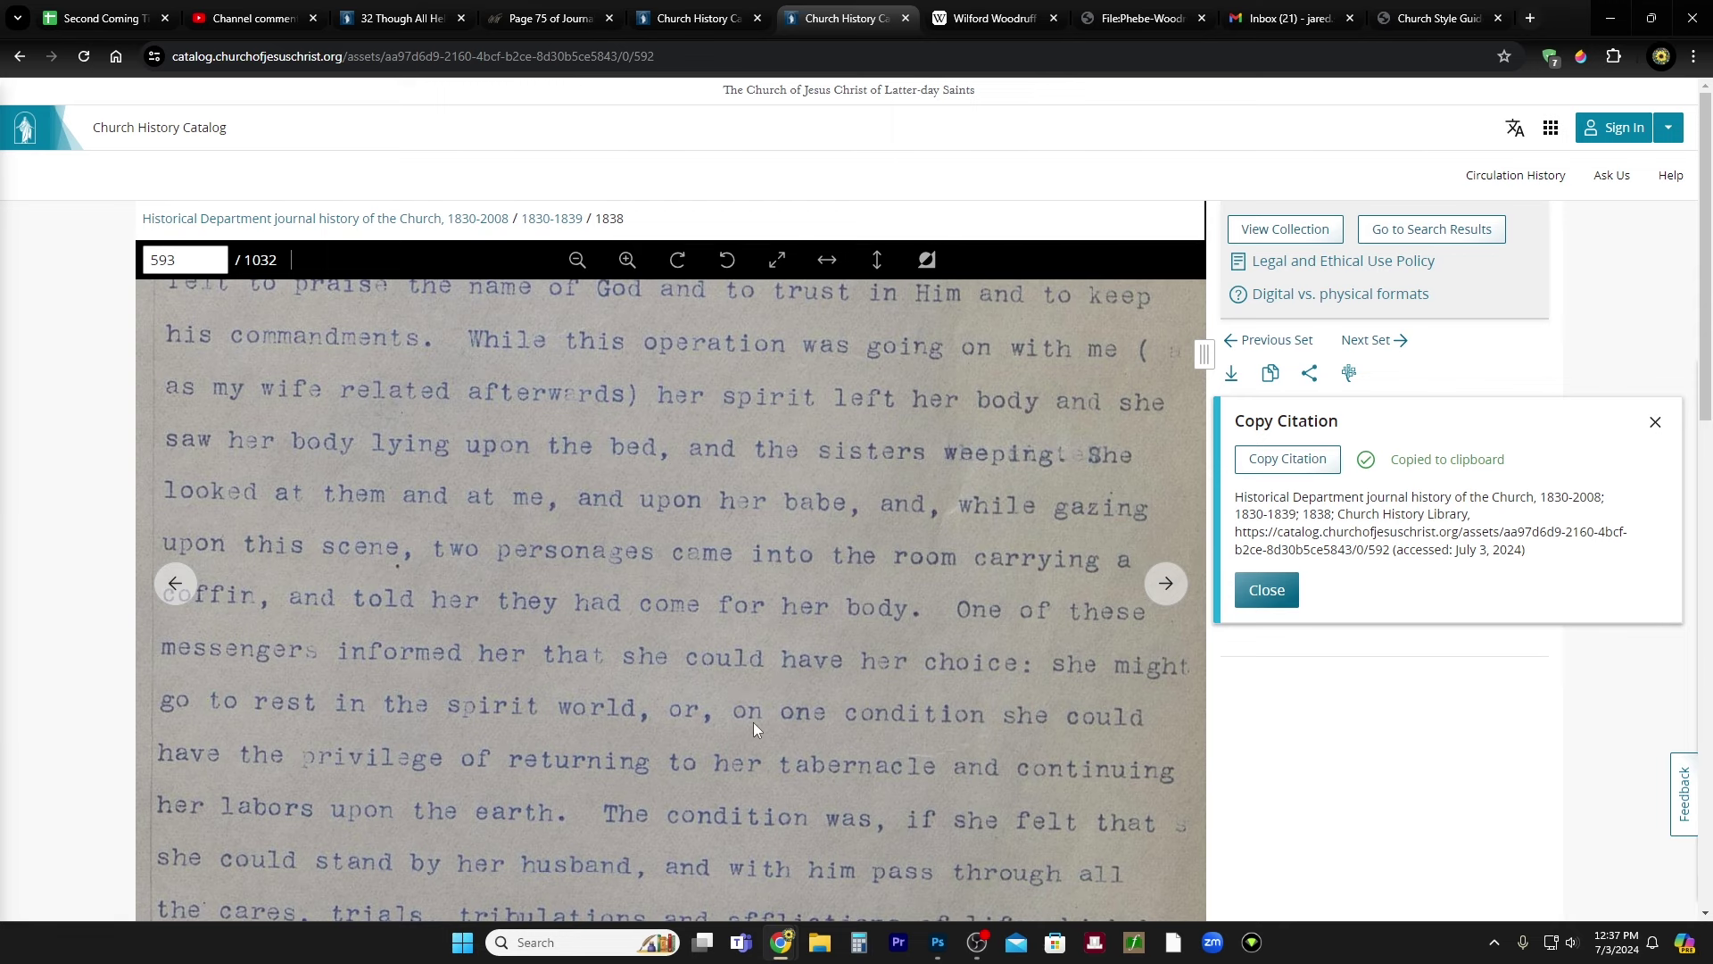
scroll(753, 721, "down", 2)
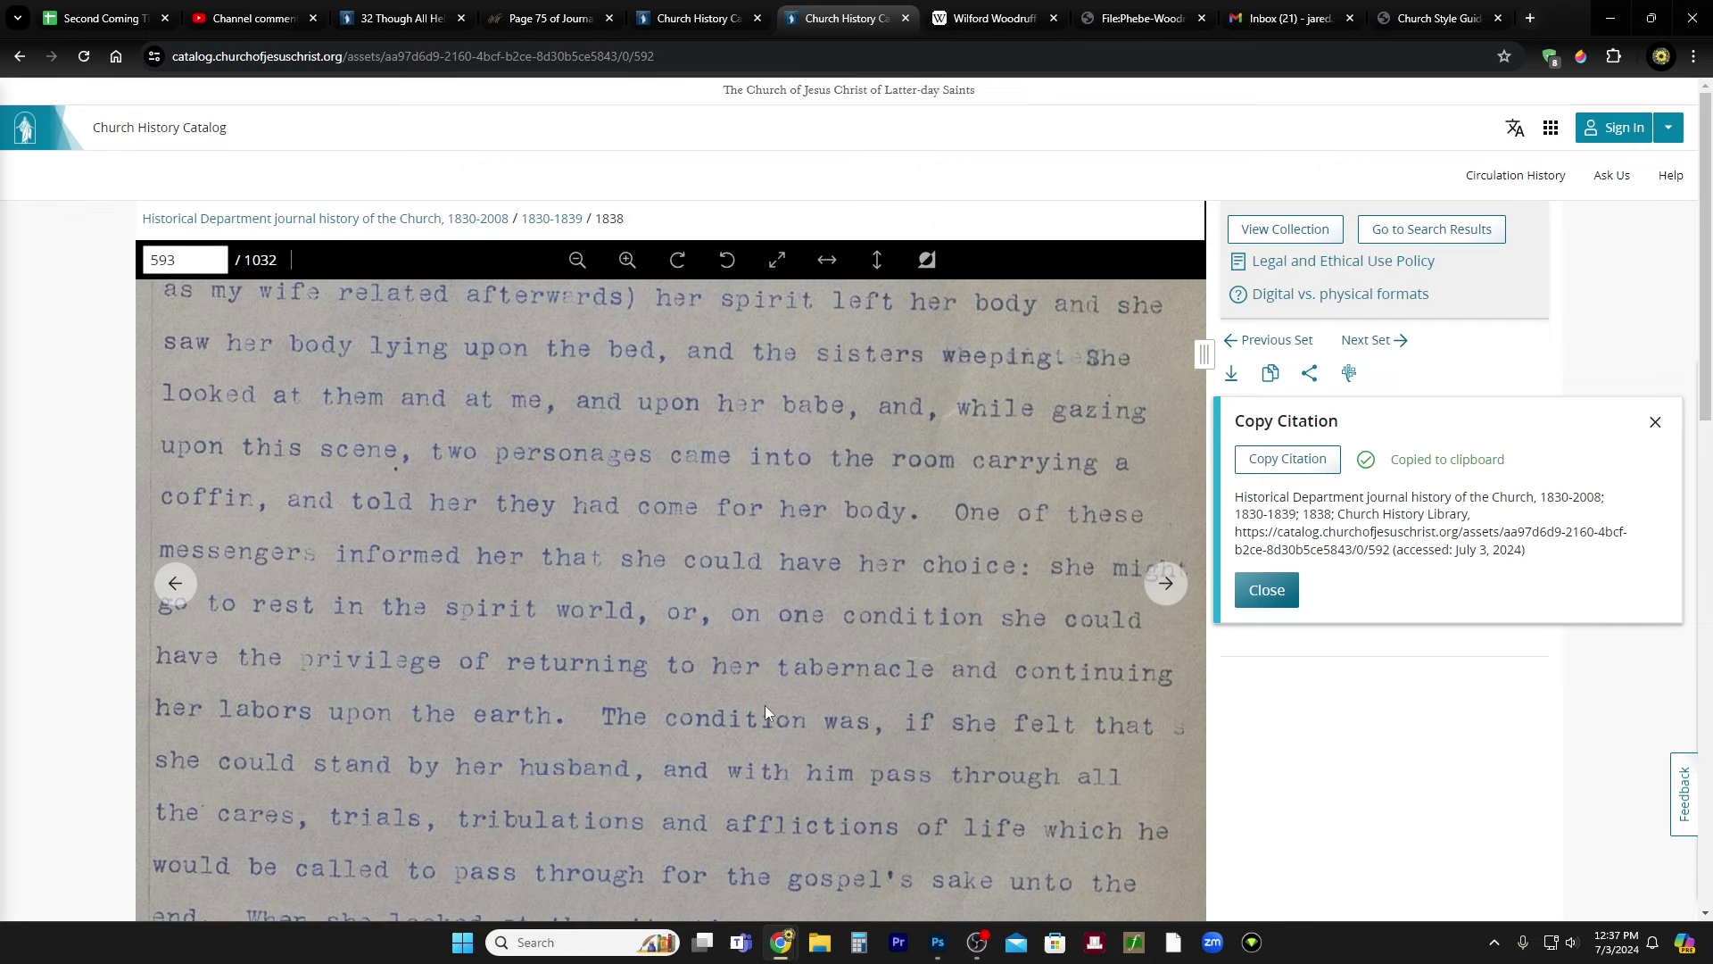
scroll(765, 678, "down", 2)
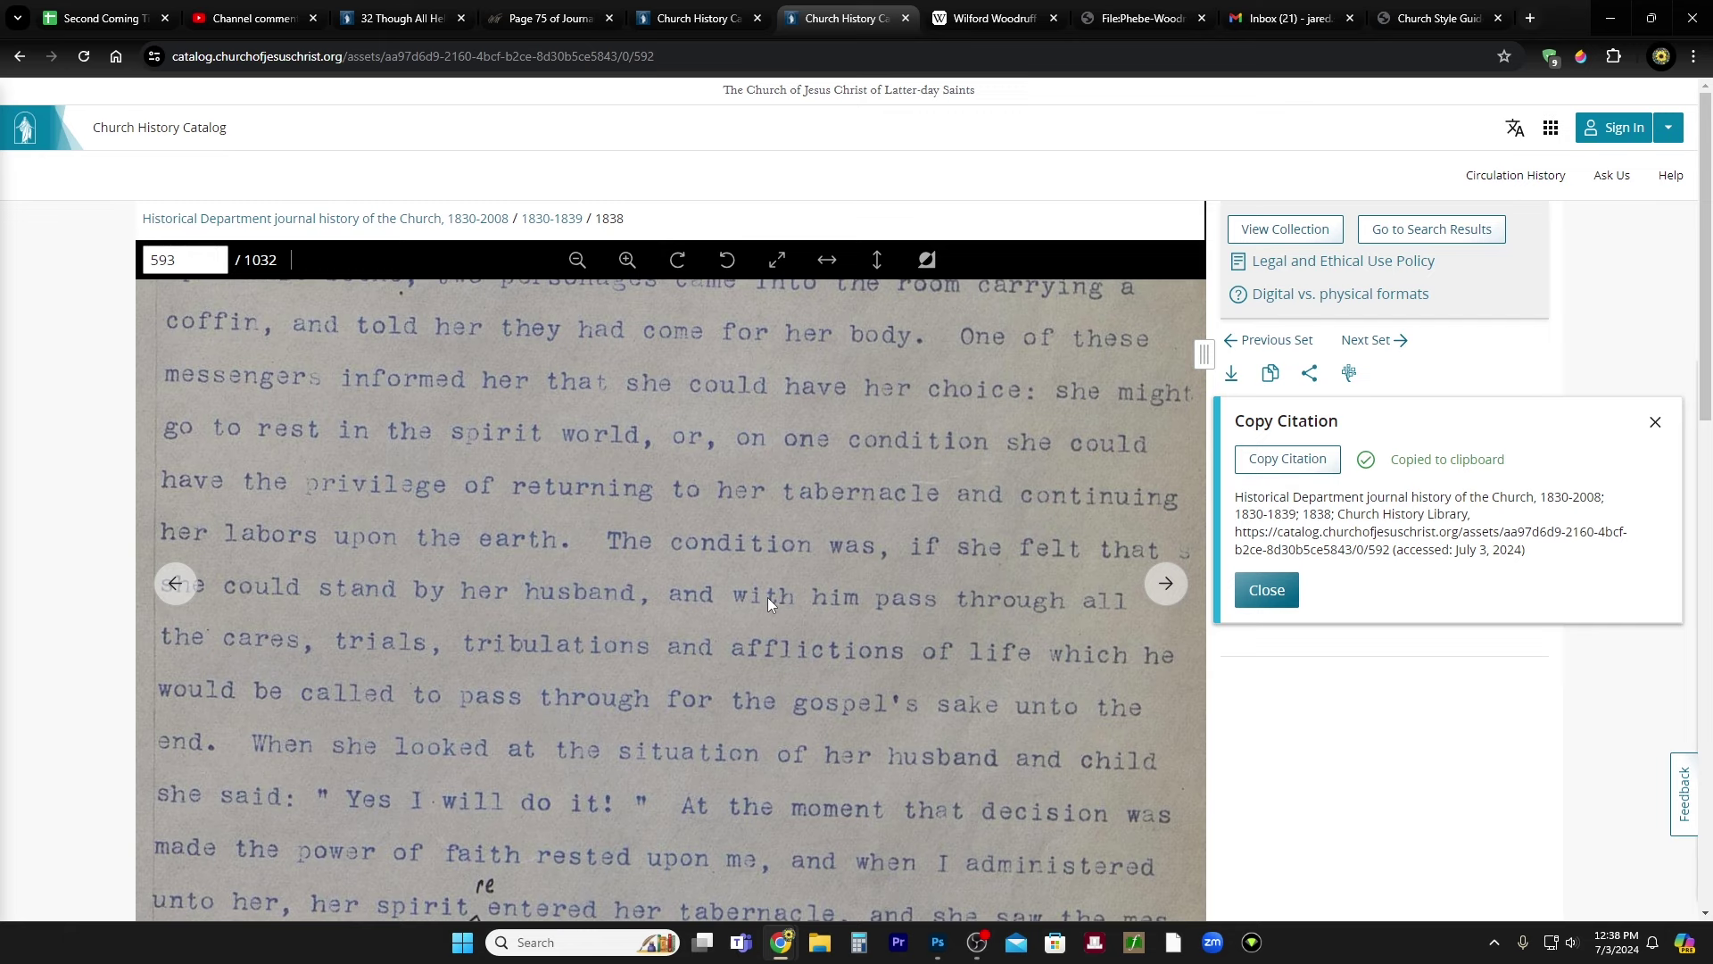
left_click_drag(746, 699, 742, 579)
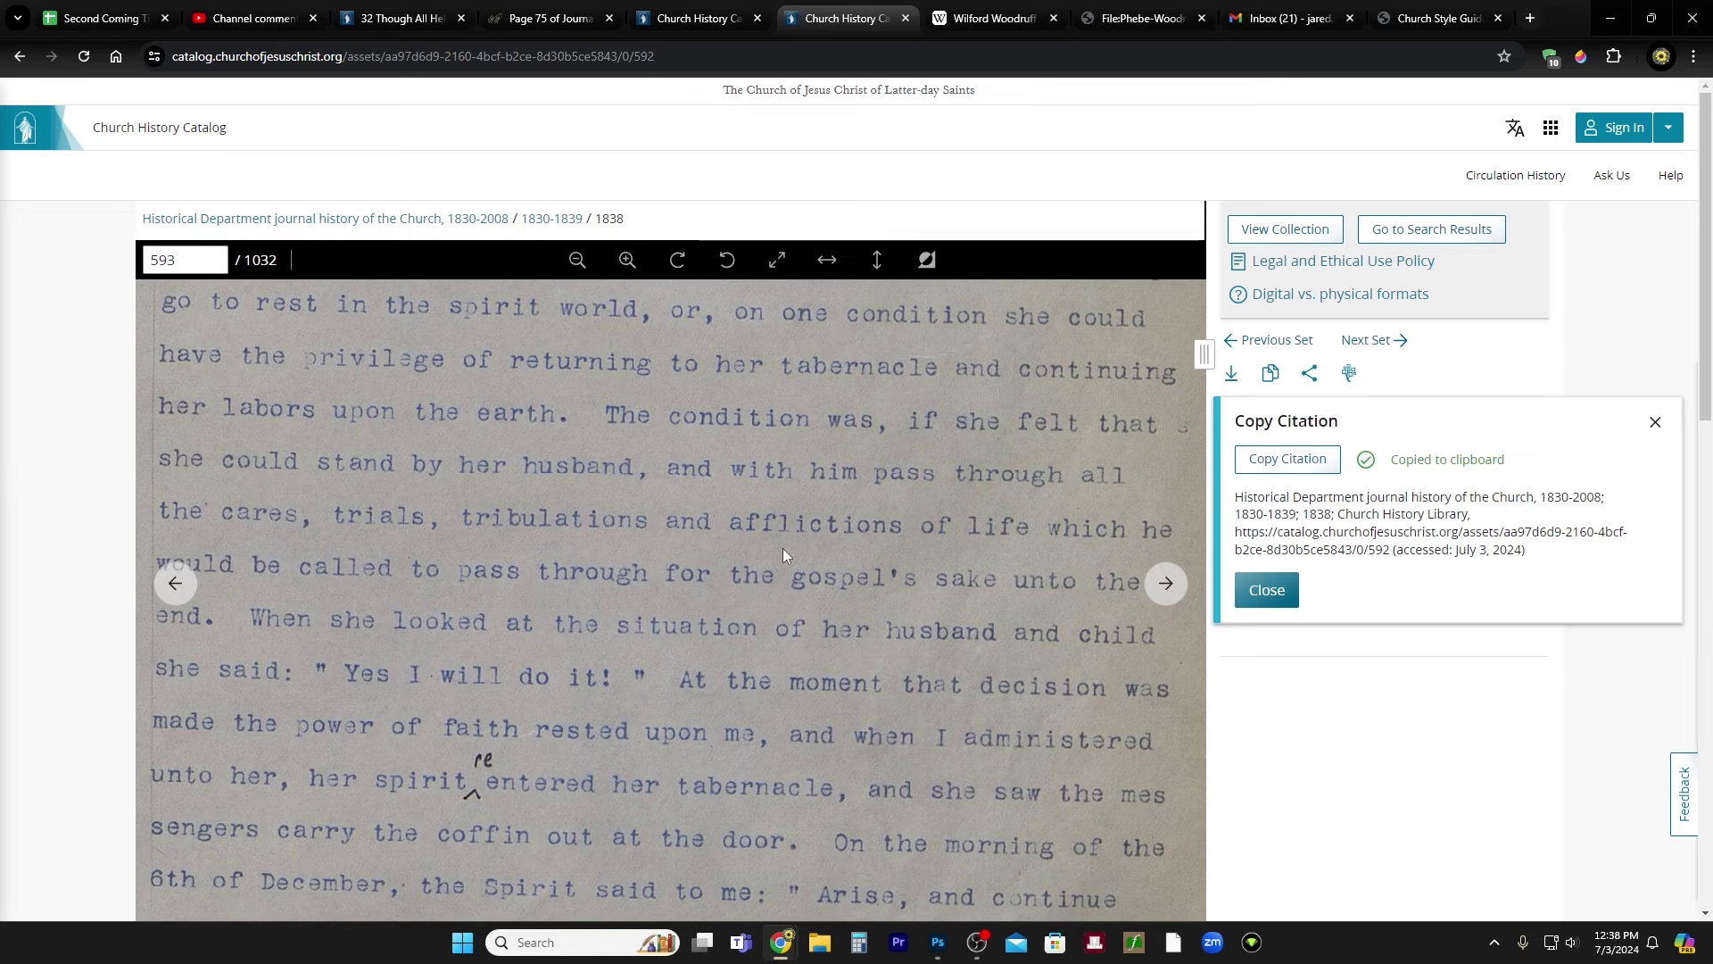
scroll(738, 607, "down", 1)
left_click_drag(739, 610, 739, 562)
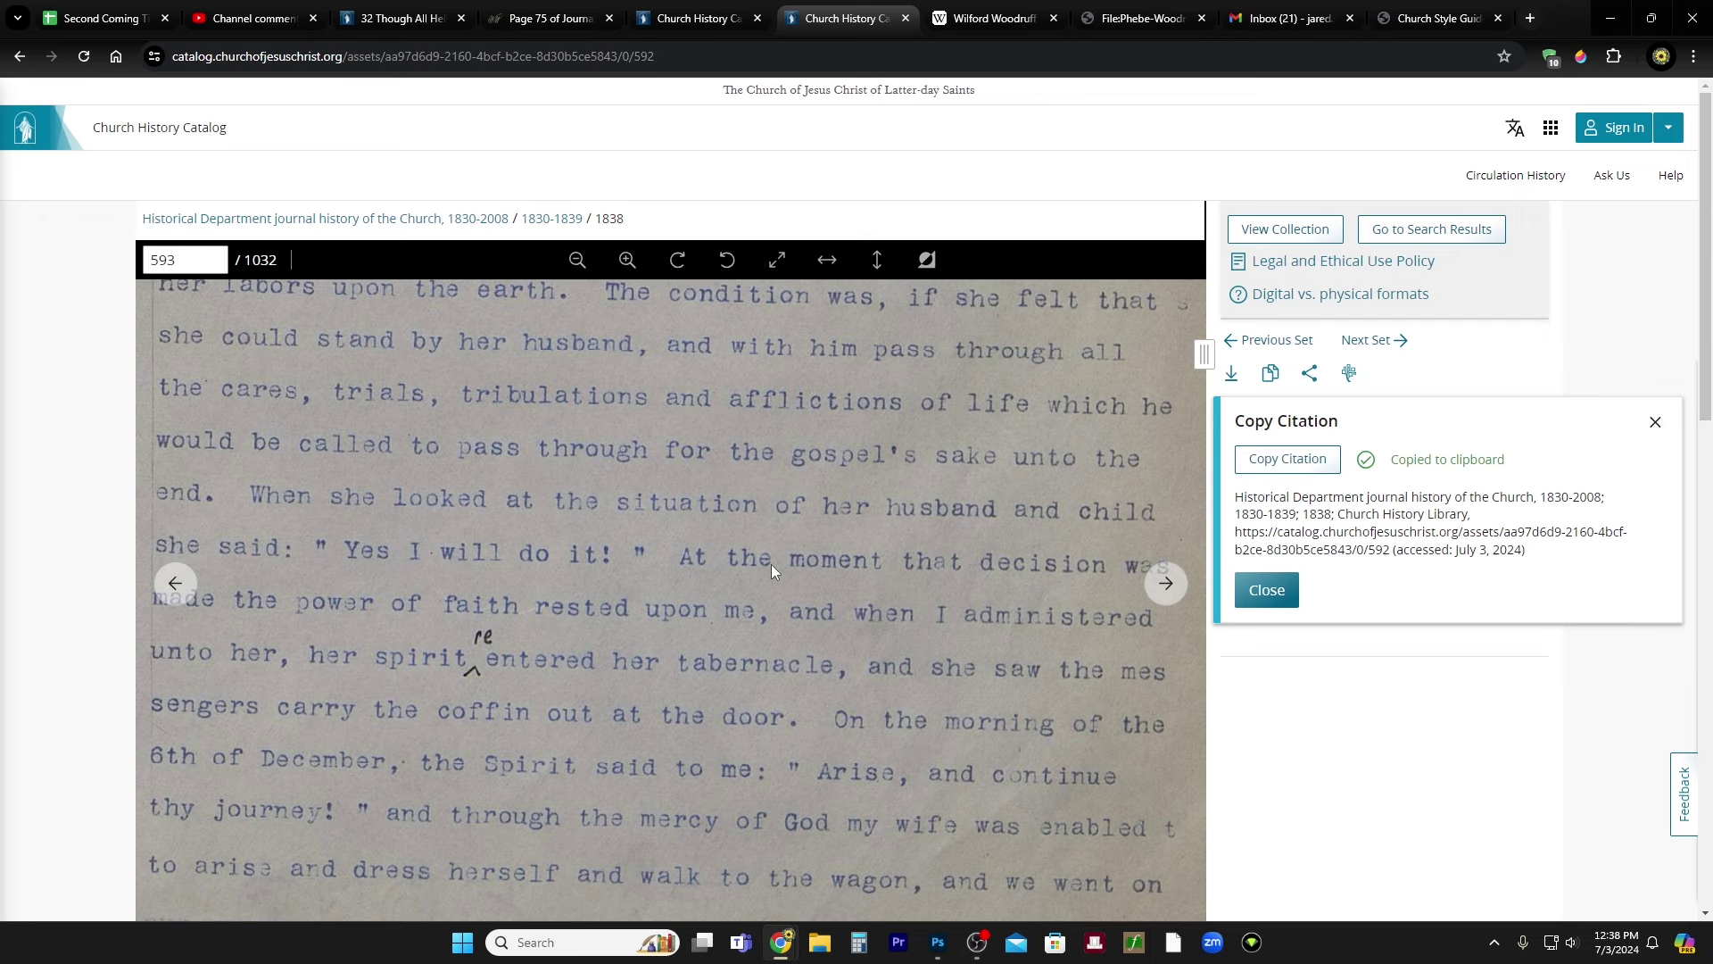
left_click_drag(774, 713, 785, 601)
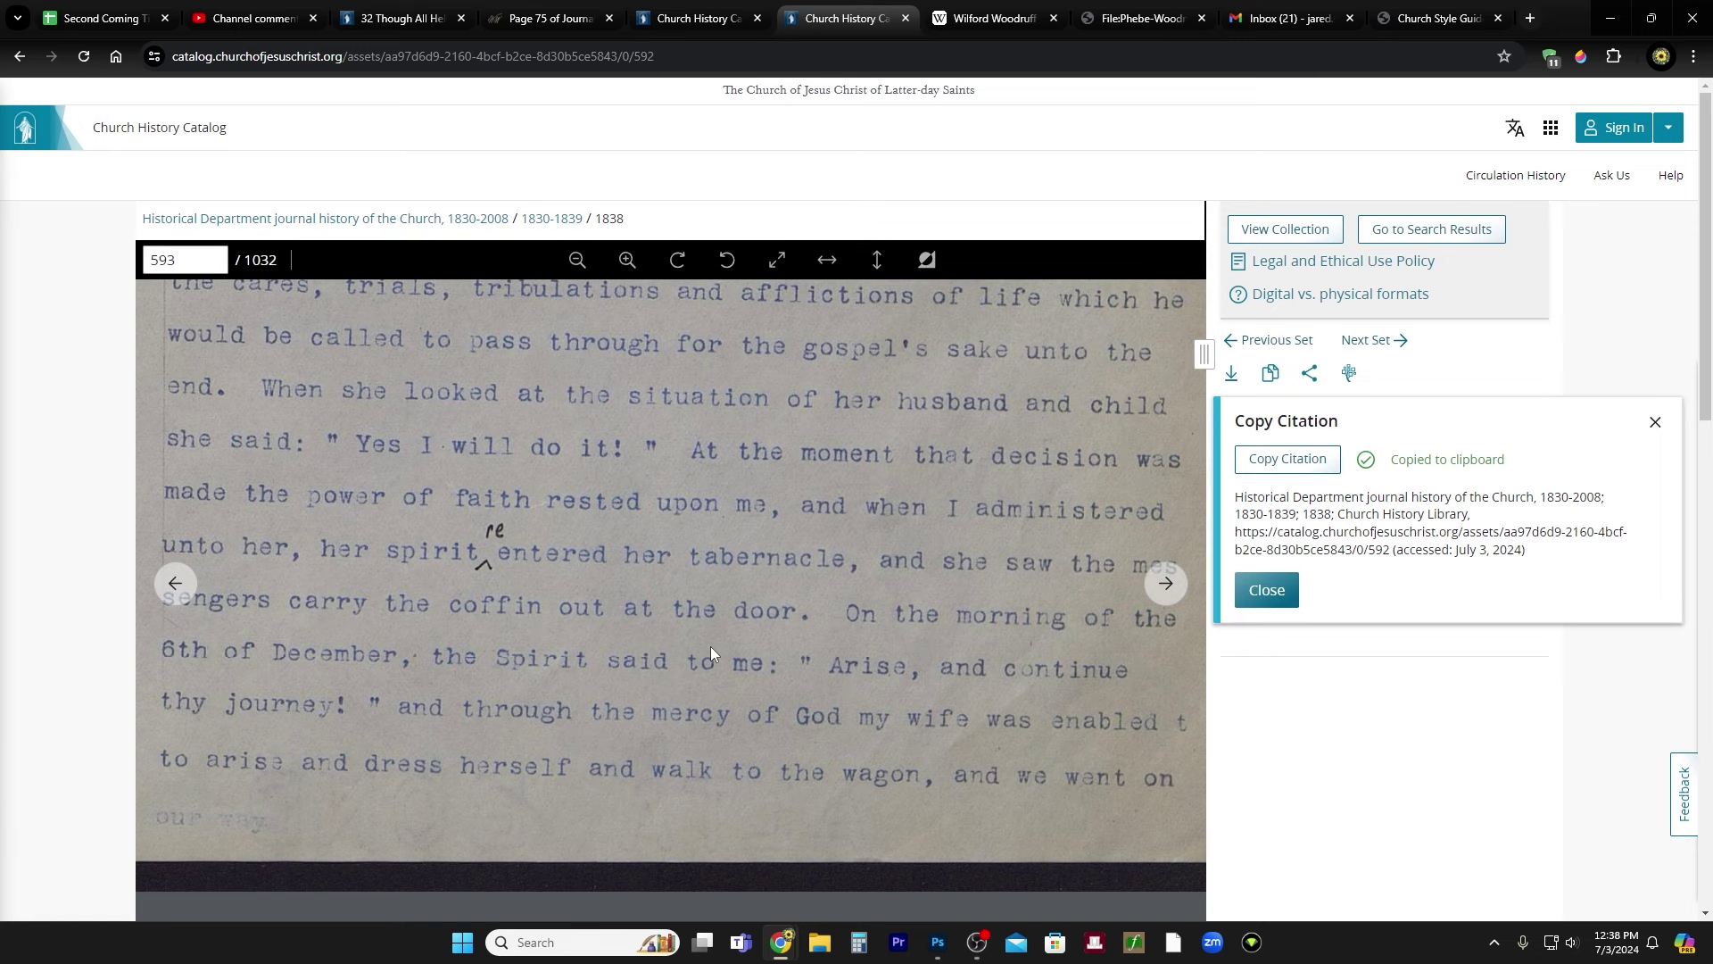
scroll(719, 687, "down", 2)
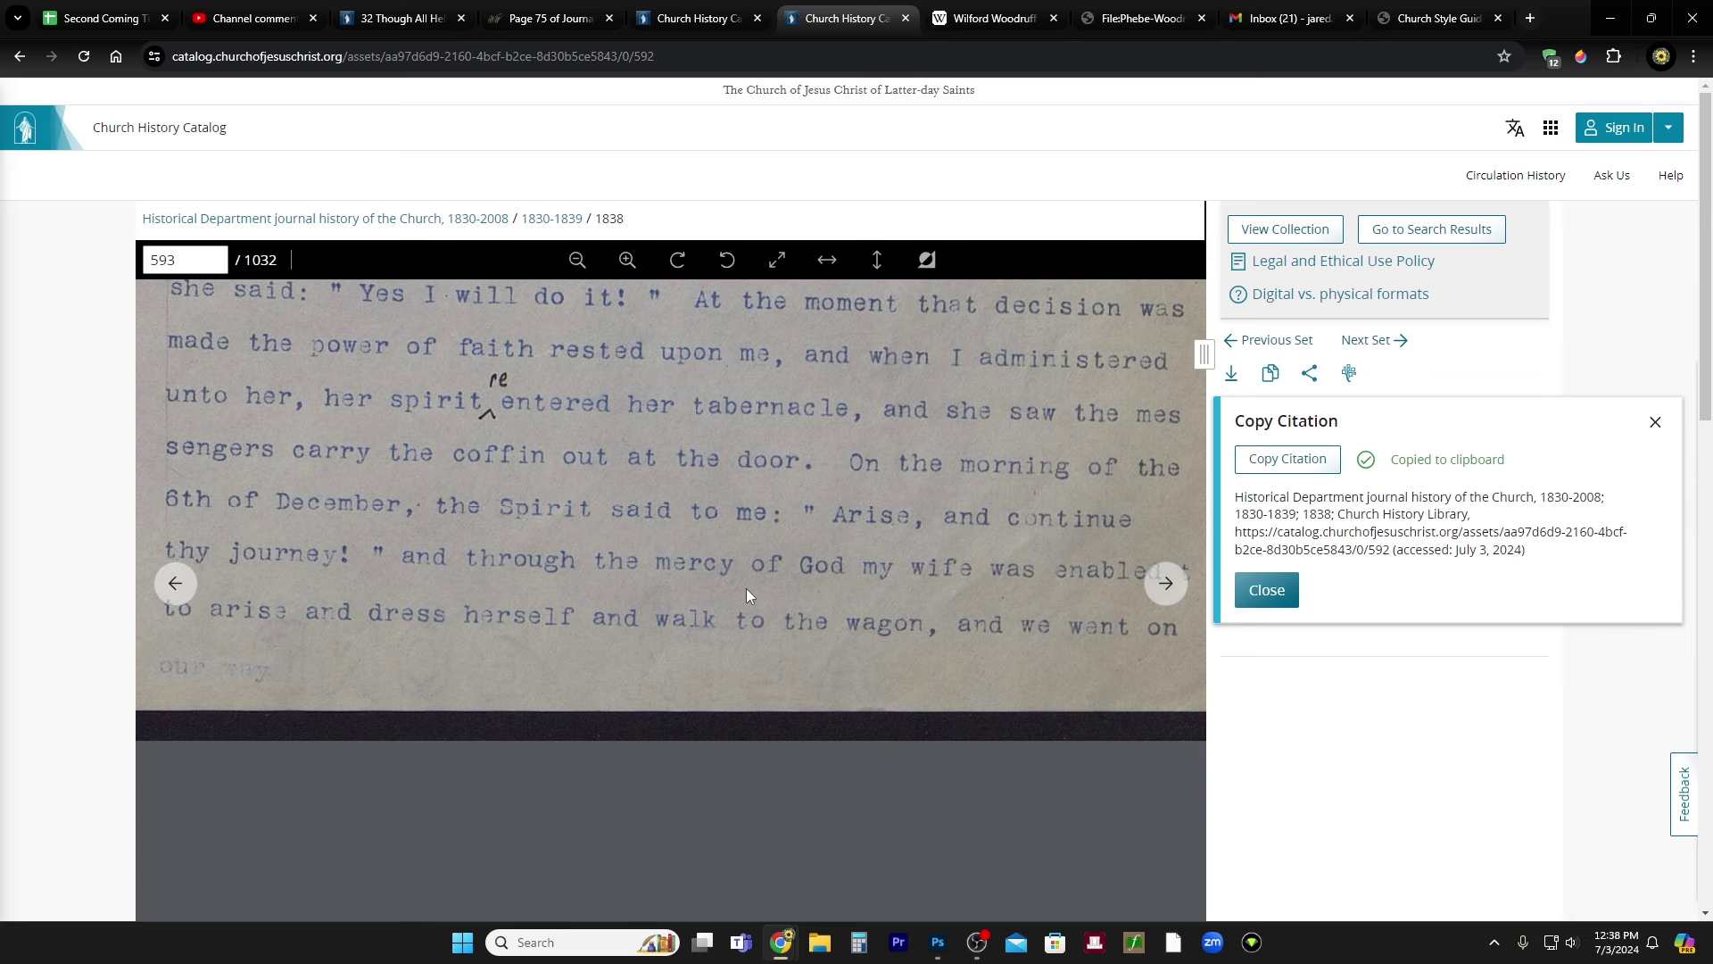
scroll(735, 629, "down", 2)
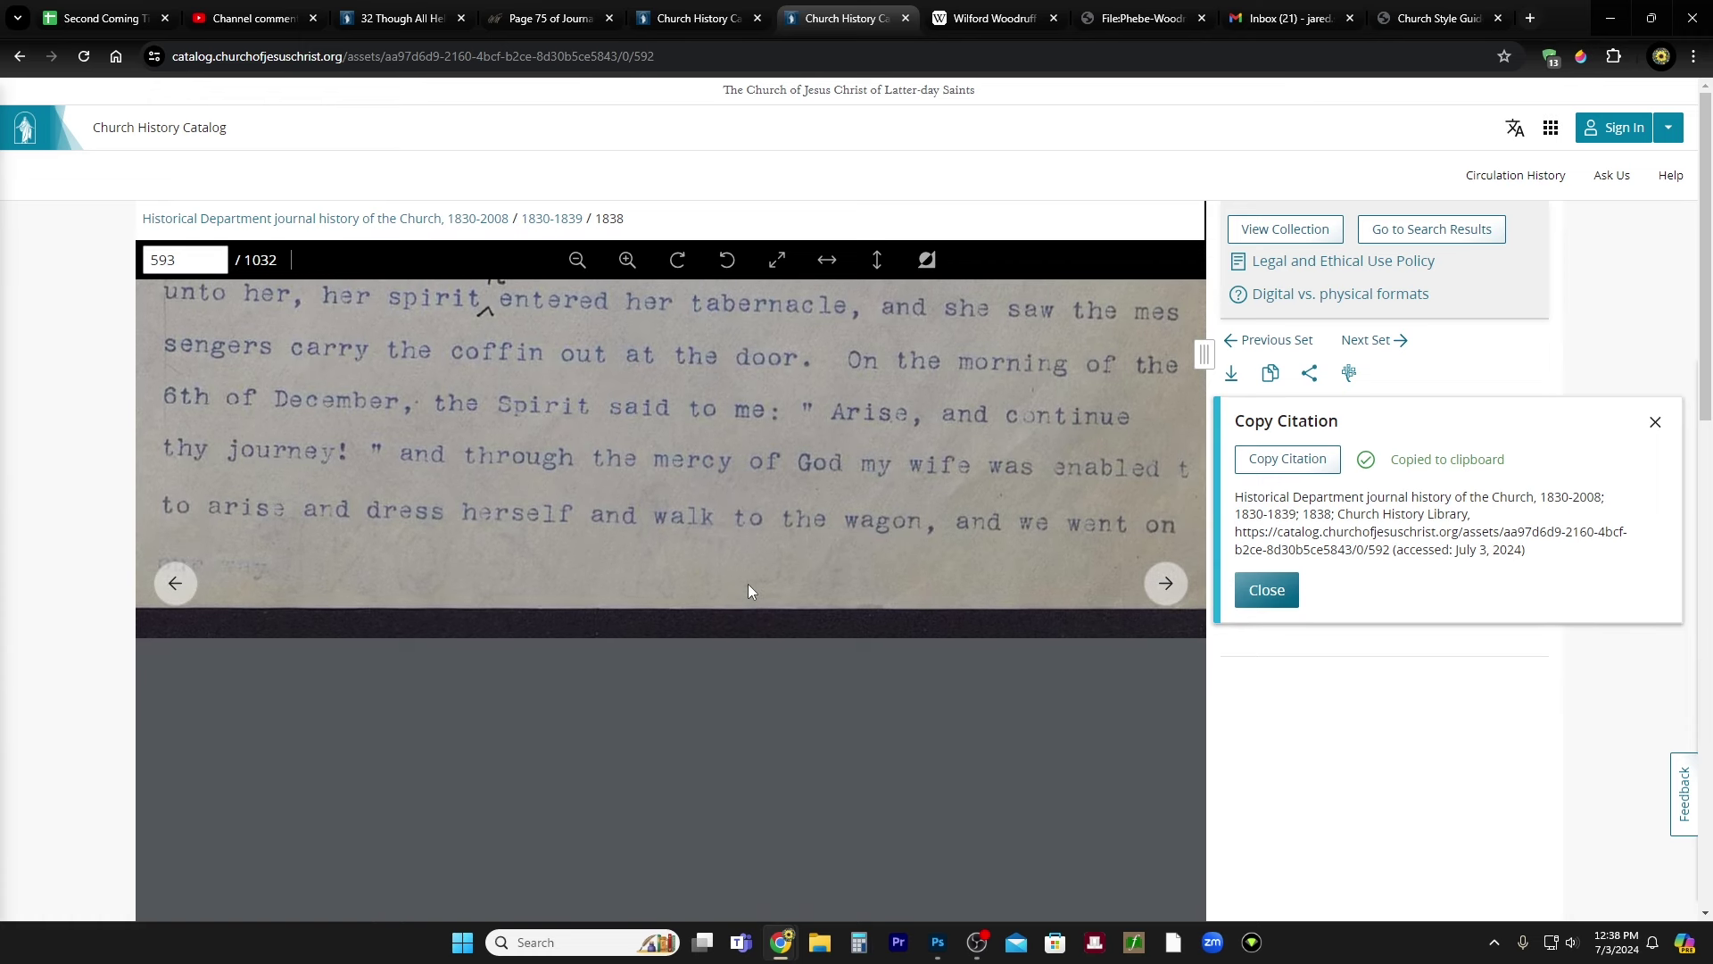
left_click_drag(808, 572, 785, 667)
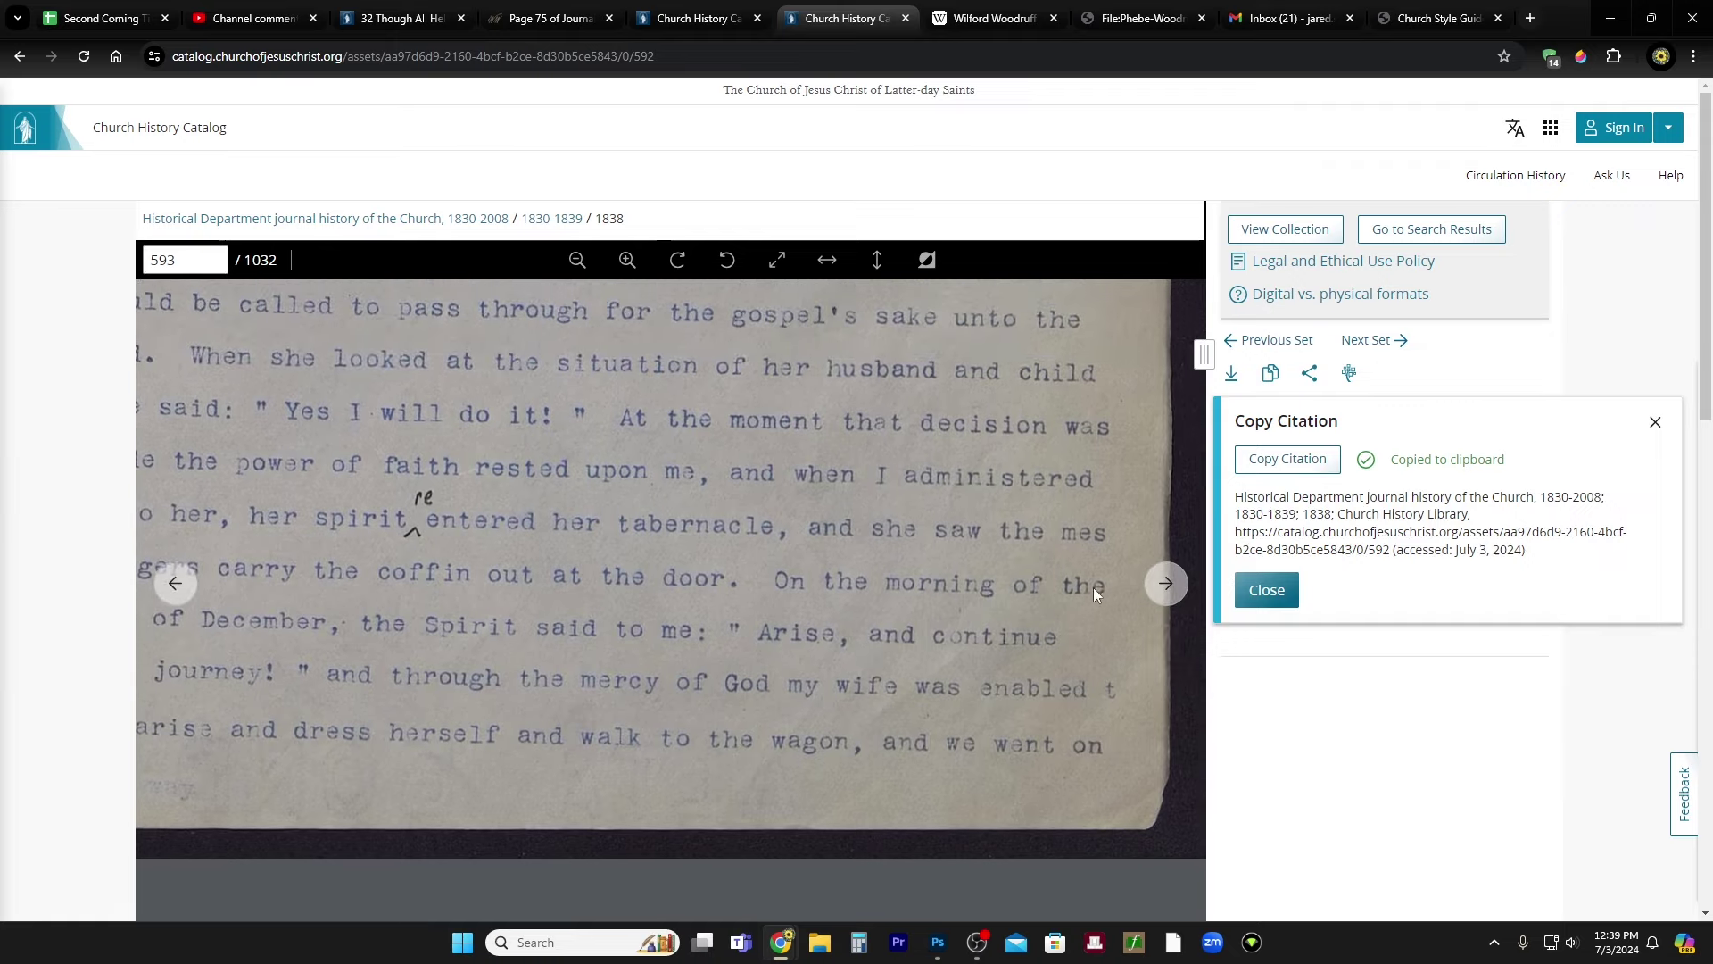
- Examine page 595 of the scanned journal history, covering the night of the 11th, Terre Haute and the journey to Rochester
left_click(1166, 583)
left_click(1166, 583)
scroll(689, 517, "up", 15)
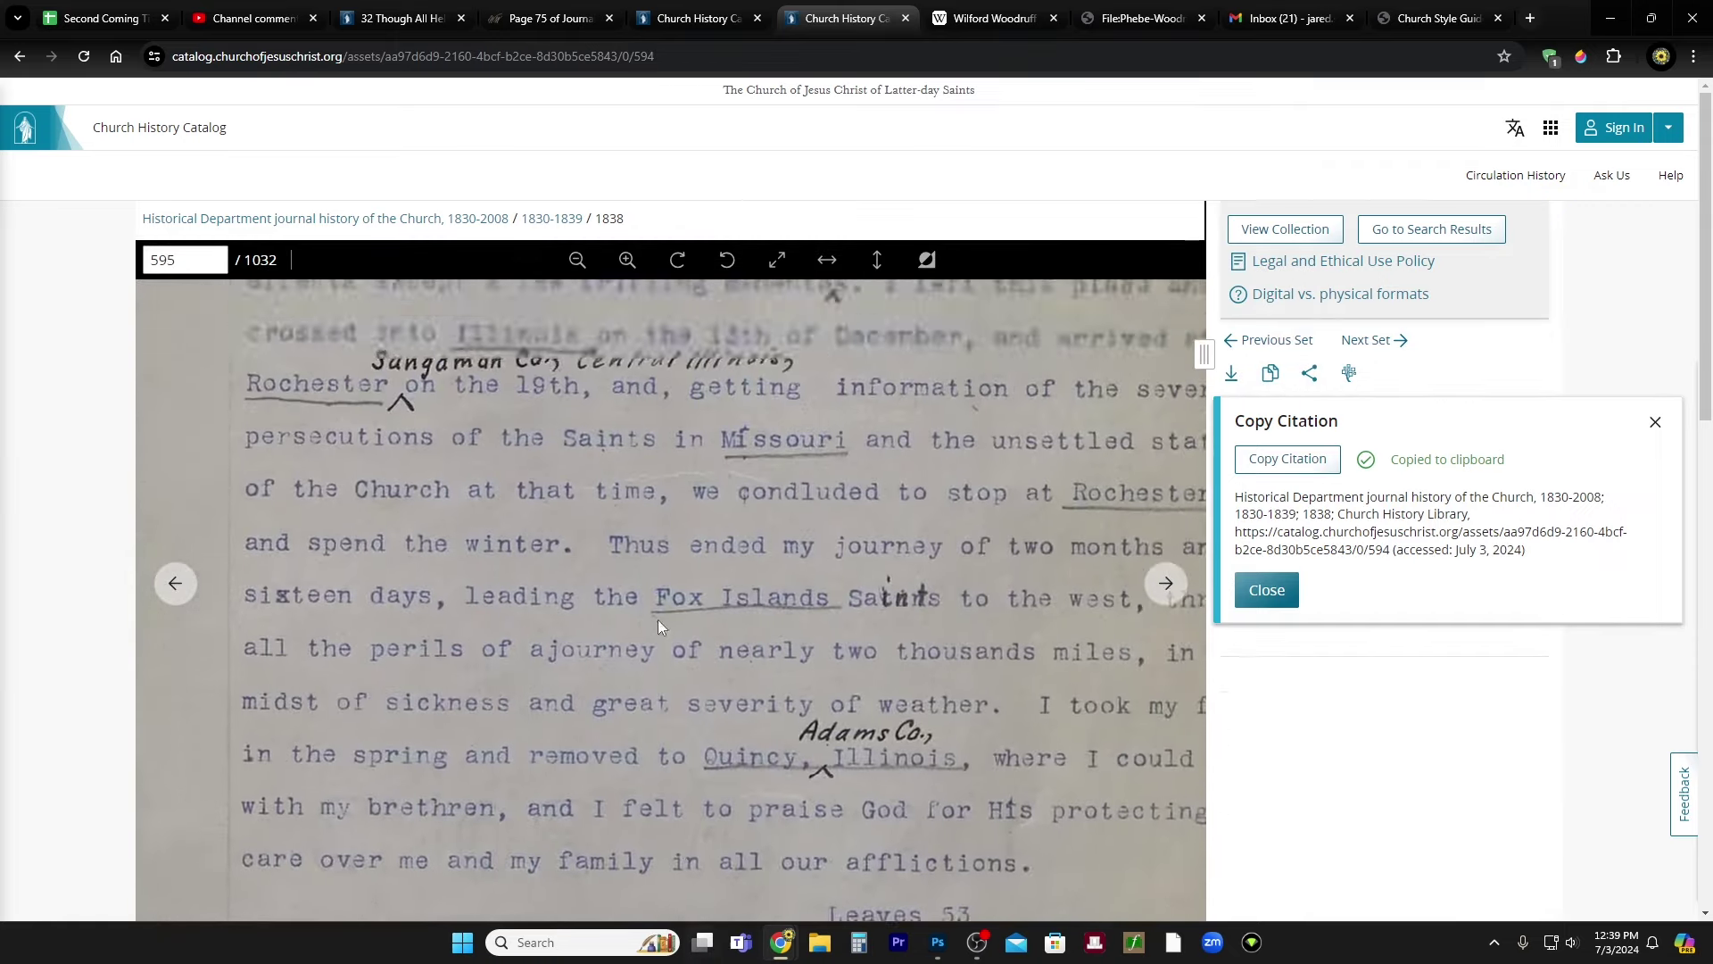
mouse_move(673, 548)
left_mouse_down()
mouse_move(661, 753)
mouse_move(674, 539)
left_mouse_up()
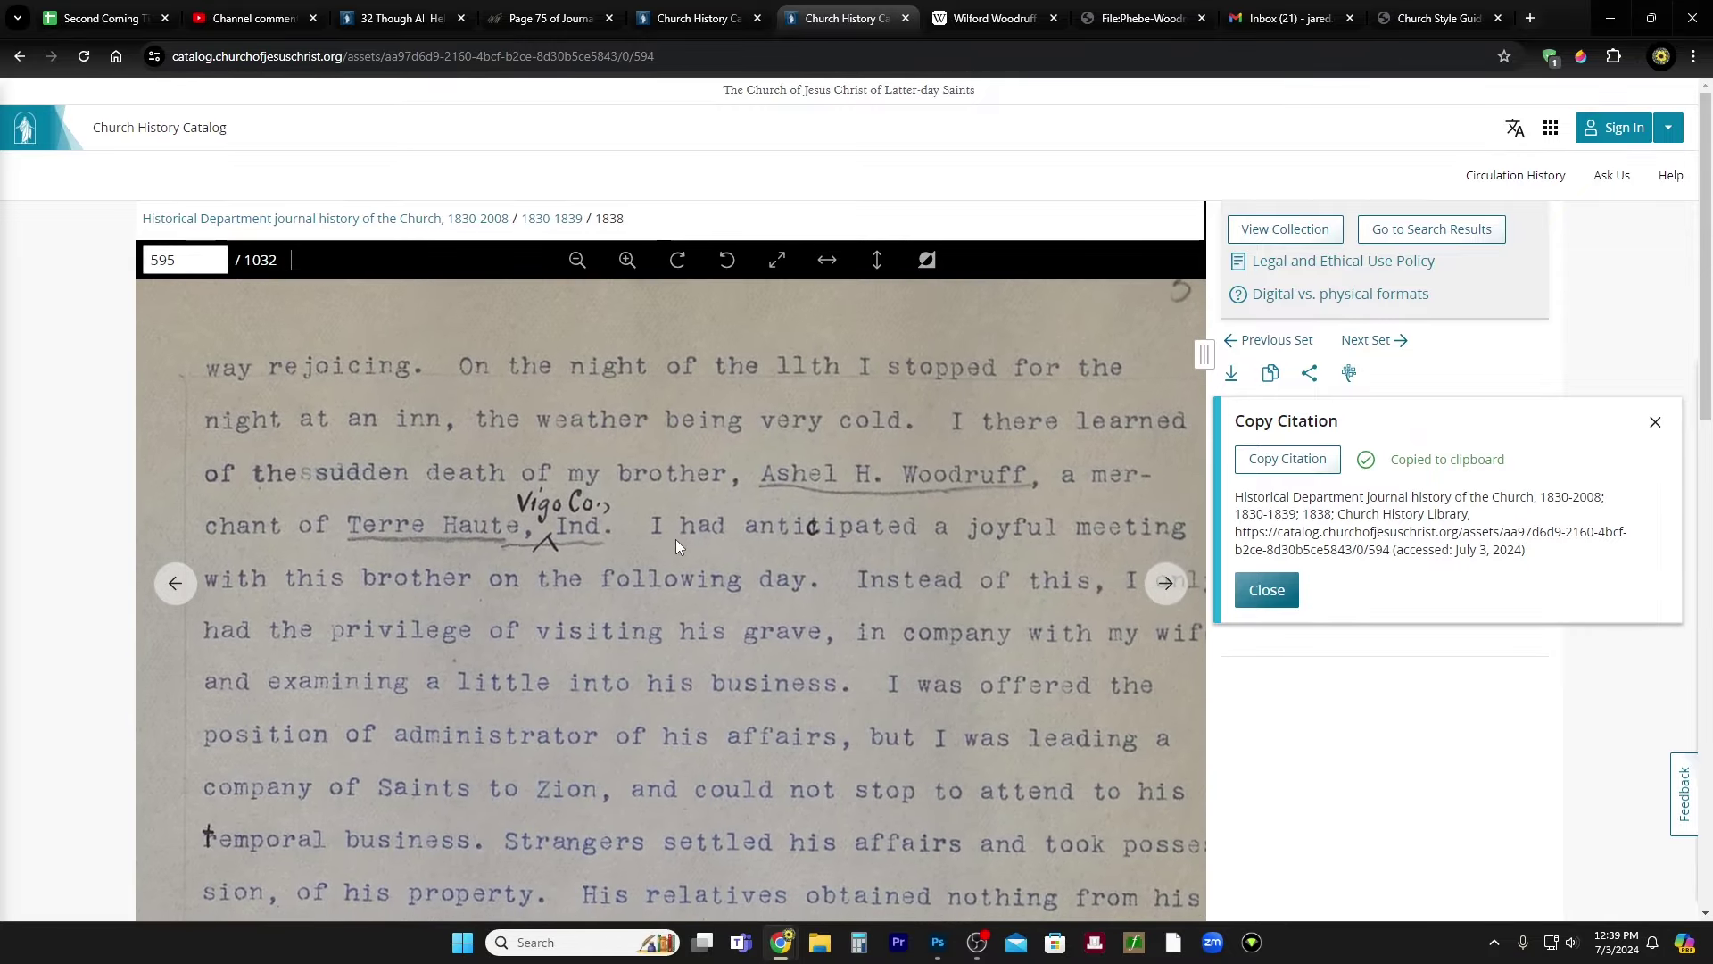
left_click_drag(769, 655, 729, 527)
left_click_drag(735, 712, 739, 581)
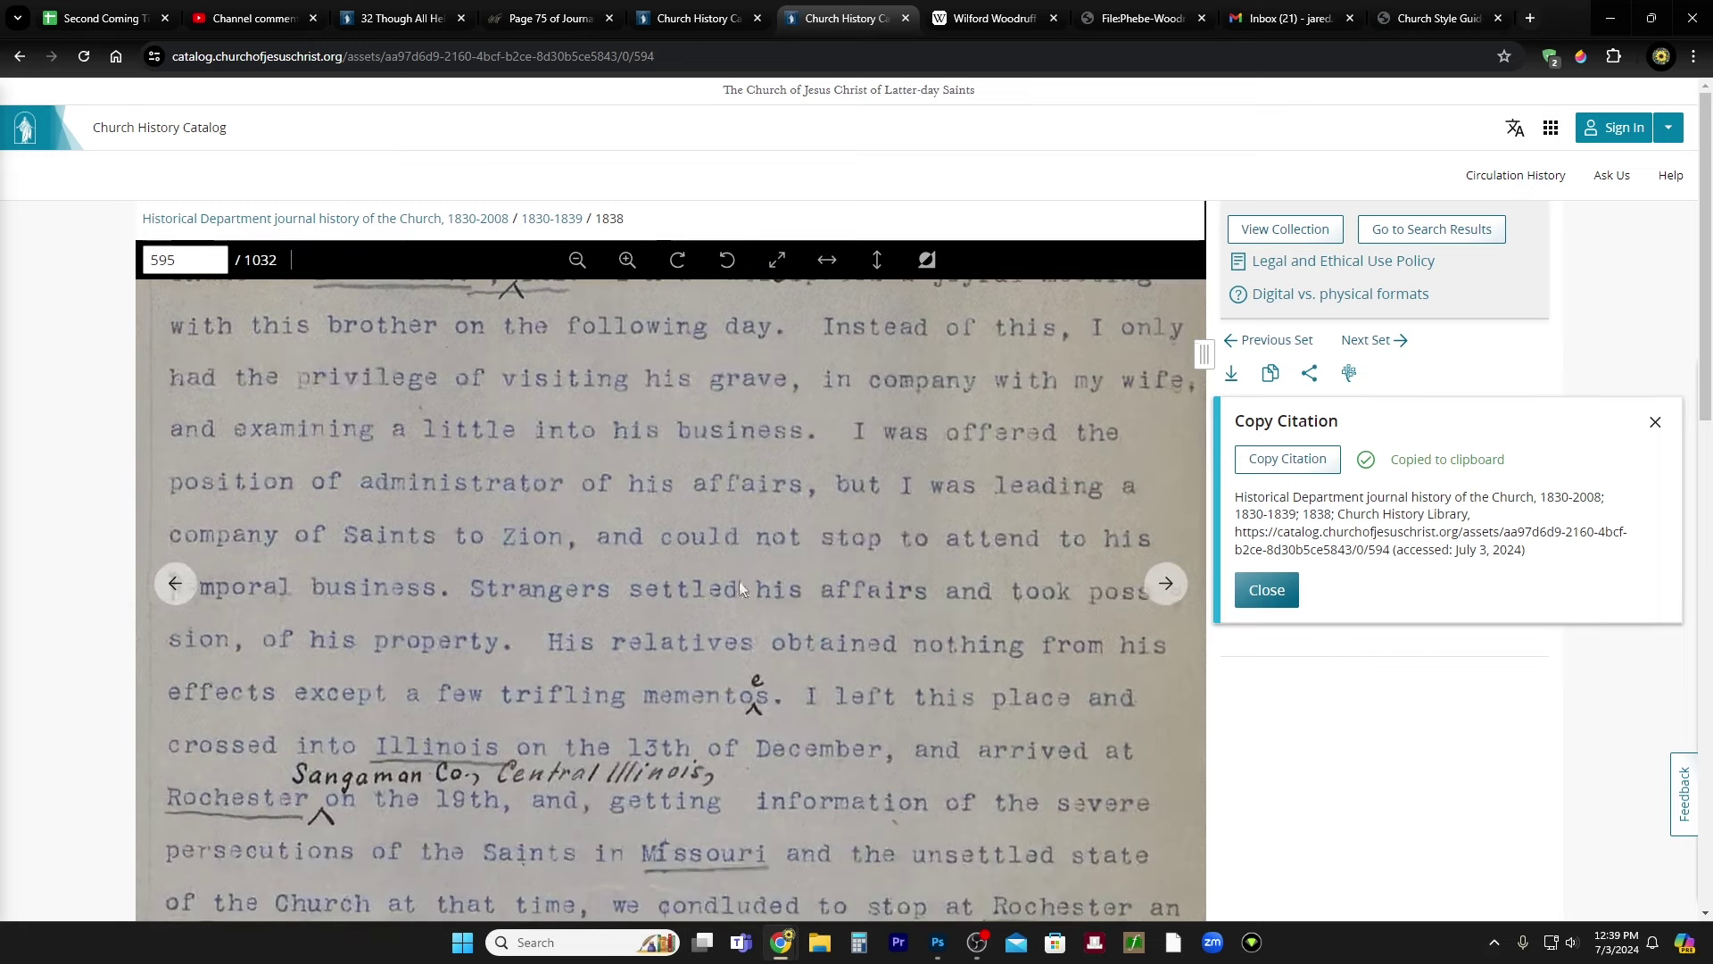
left_click_drag(822, 725, 826, 613)
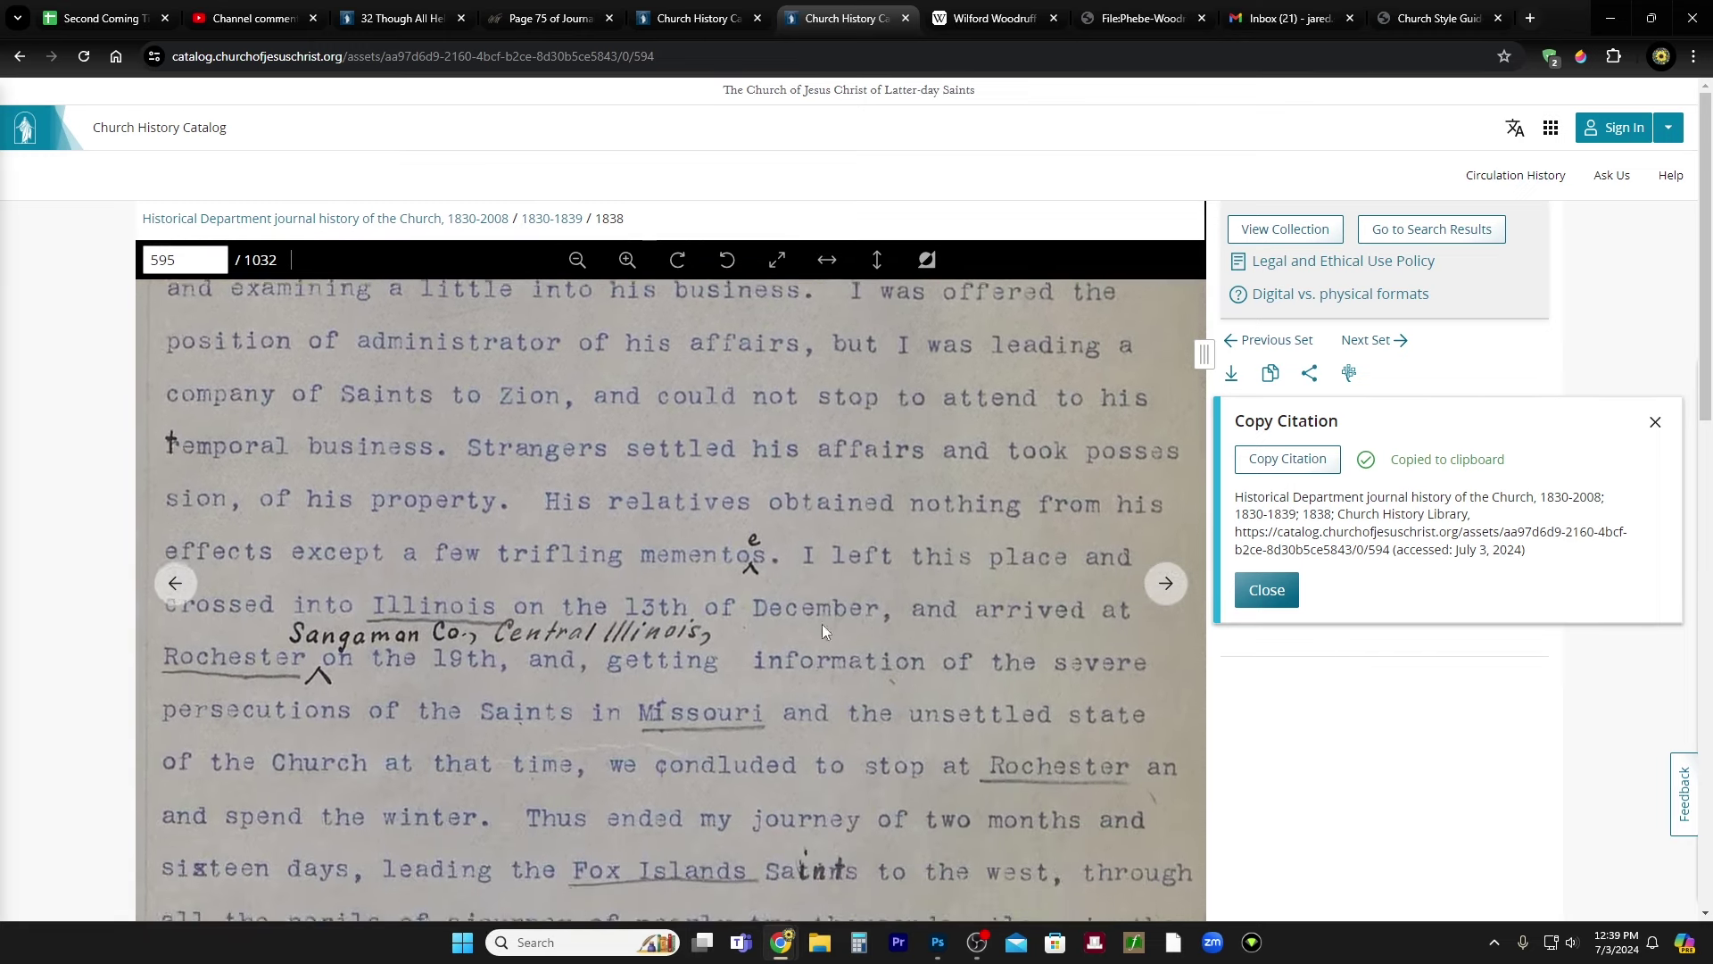
mouse_move(817, 707)
left_mouse_down()
mouse_move(810, 511)
mouse_move(786, 735)
left_mouse_up()
left_click_drag(762, 359, 762, 519)
left_click_drag(762, 689, 762, 796)
left_click_drag(697, 311, 706, 606)
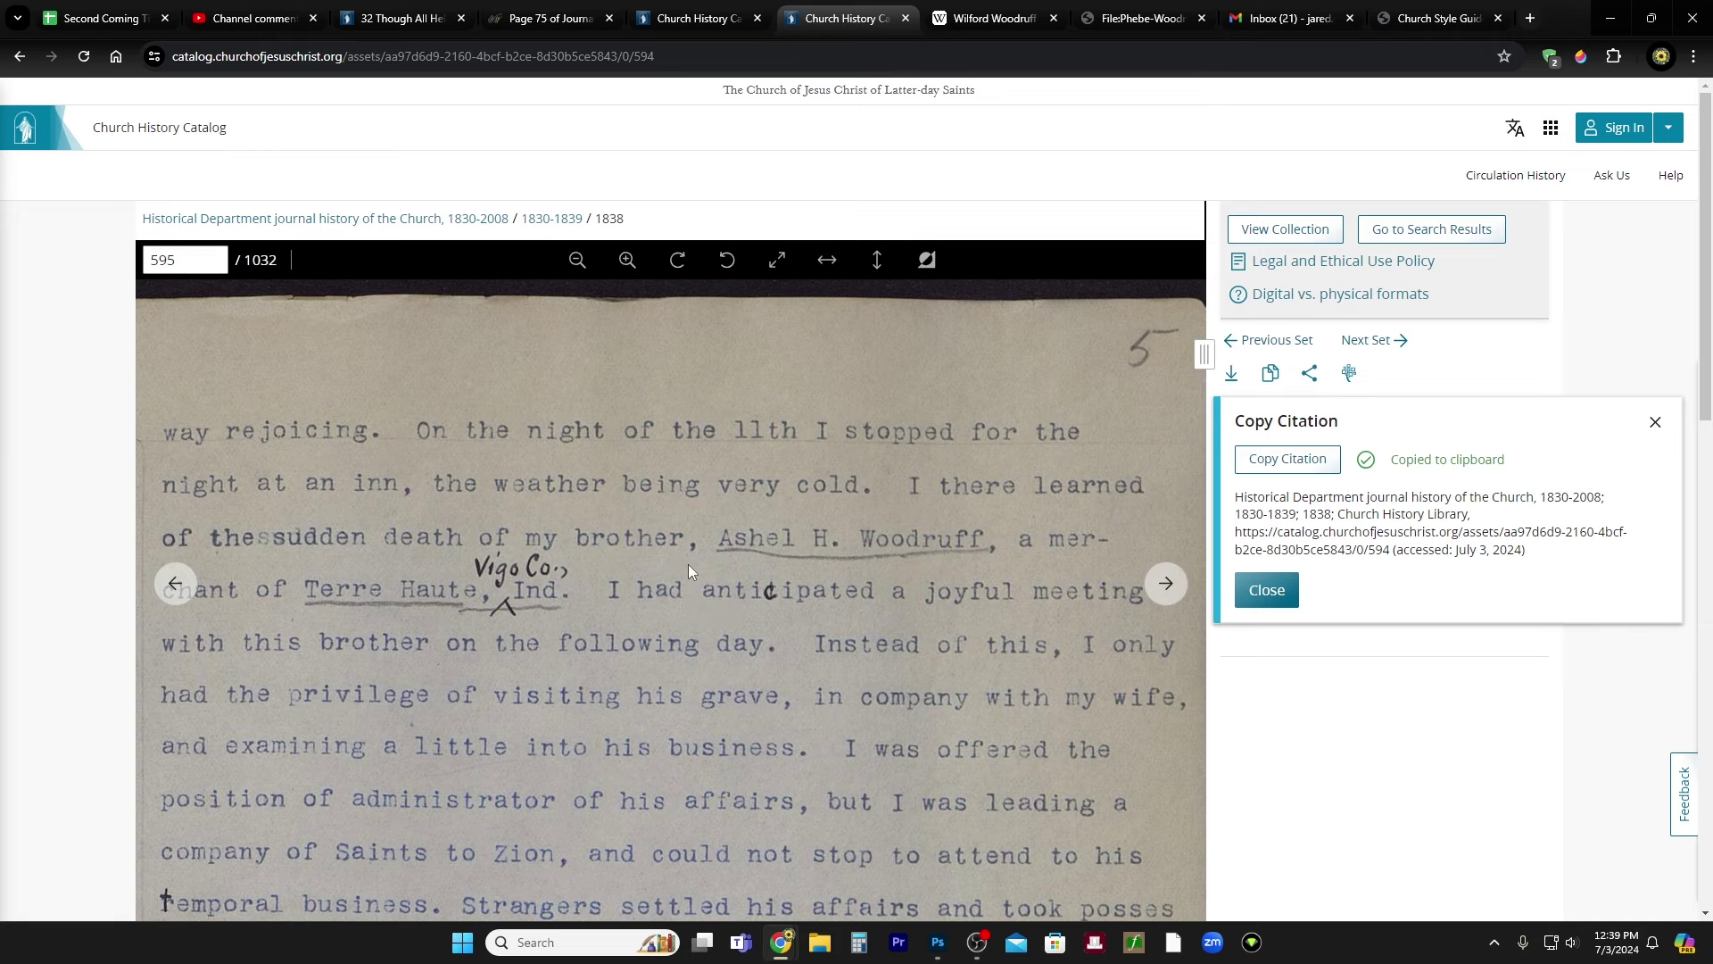
- Switch to the Second Coming Timeline spreadsheet and look through the Visions/Visitations rows from 1837 up to the John Taylor years
left_click(98, 18)
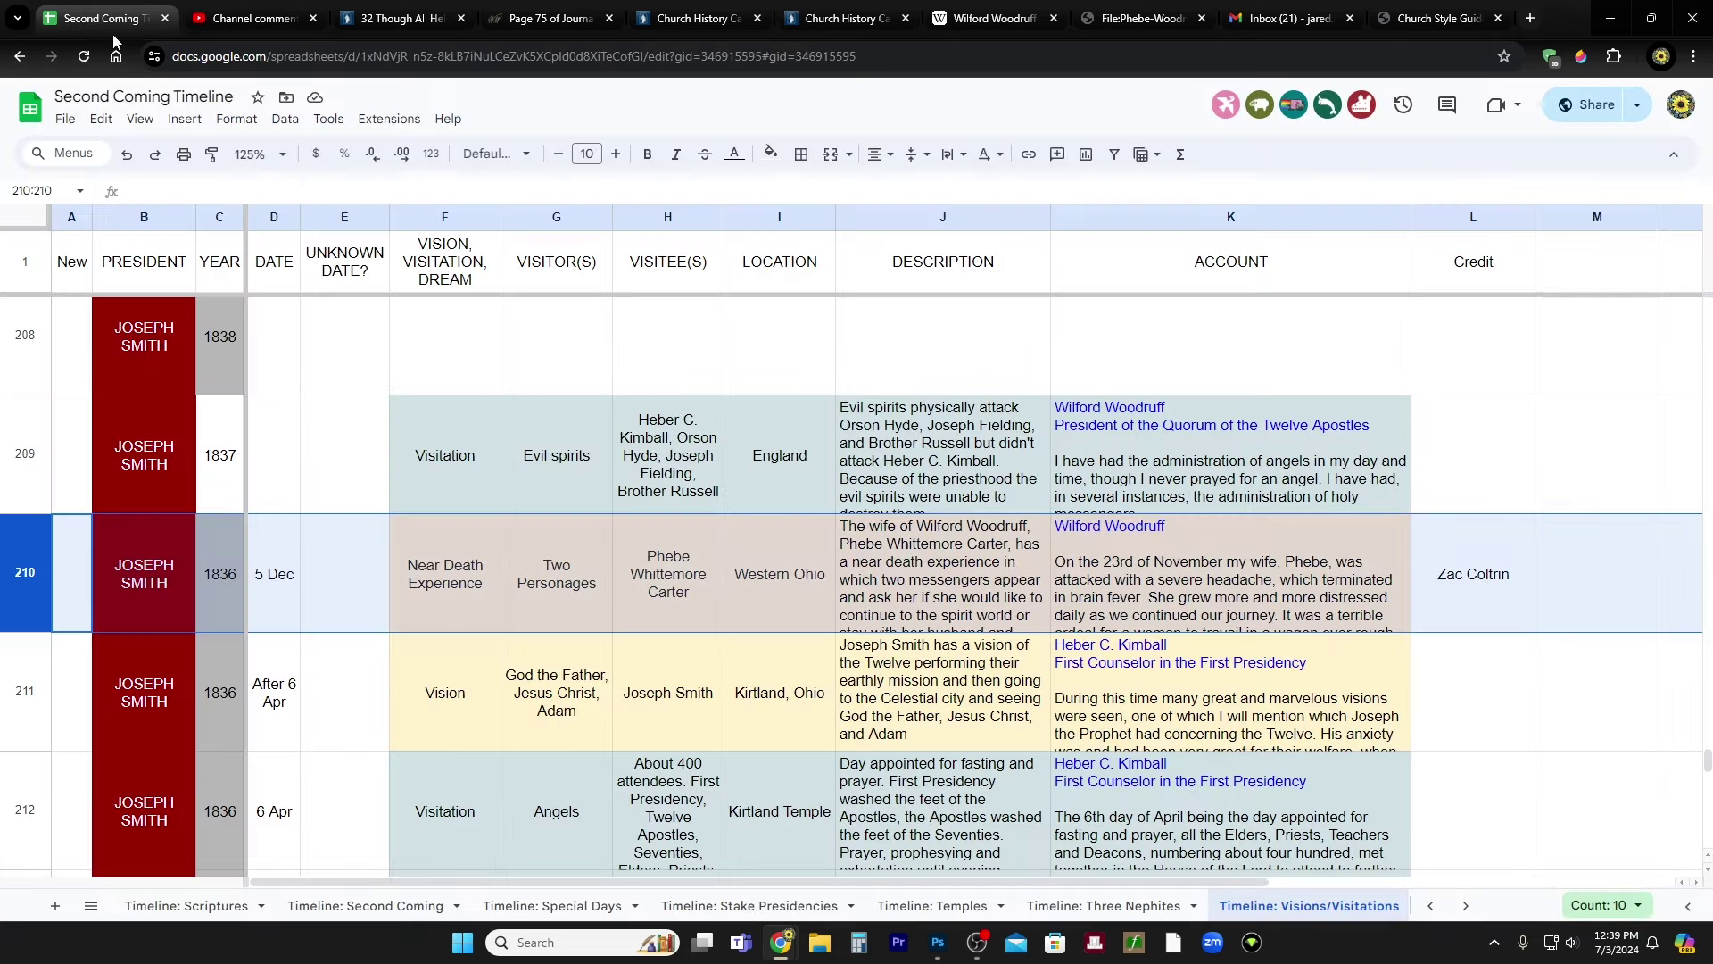
left_click(680, 446)
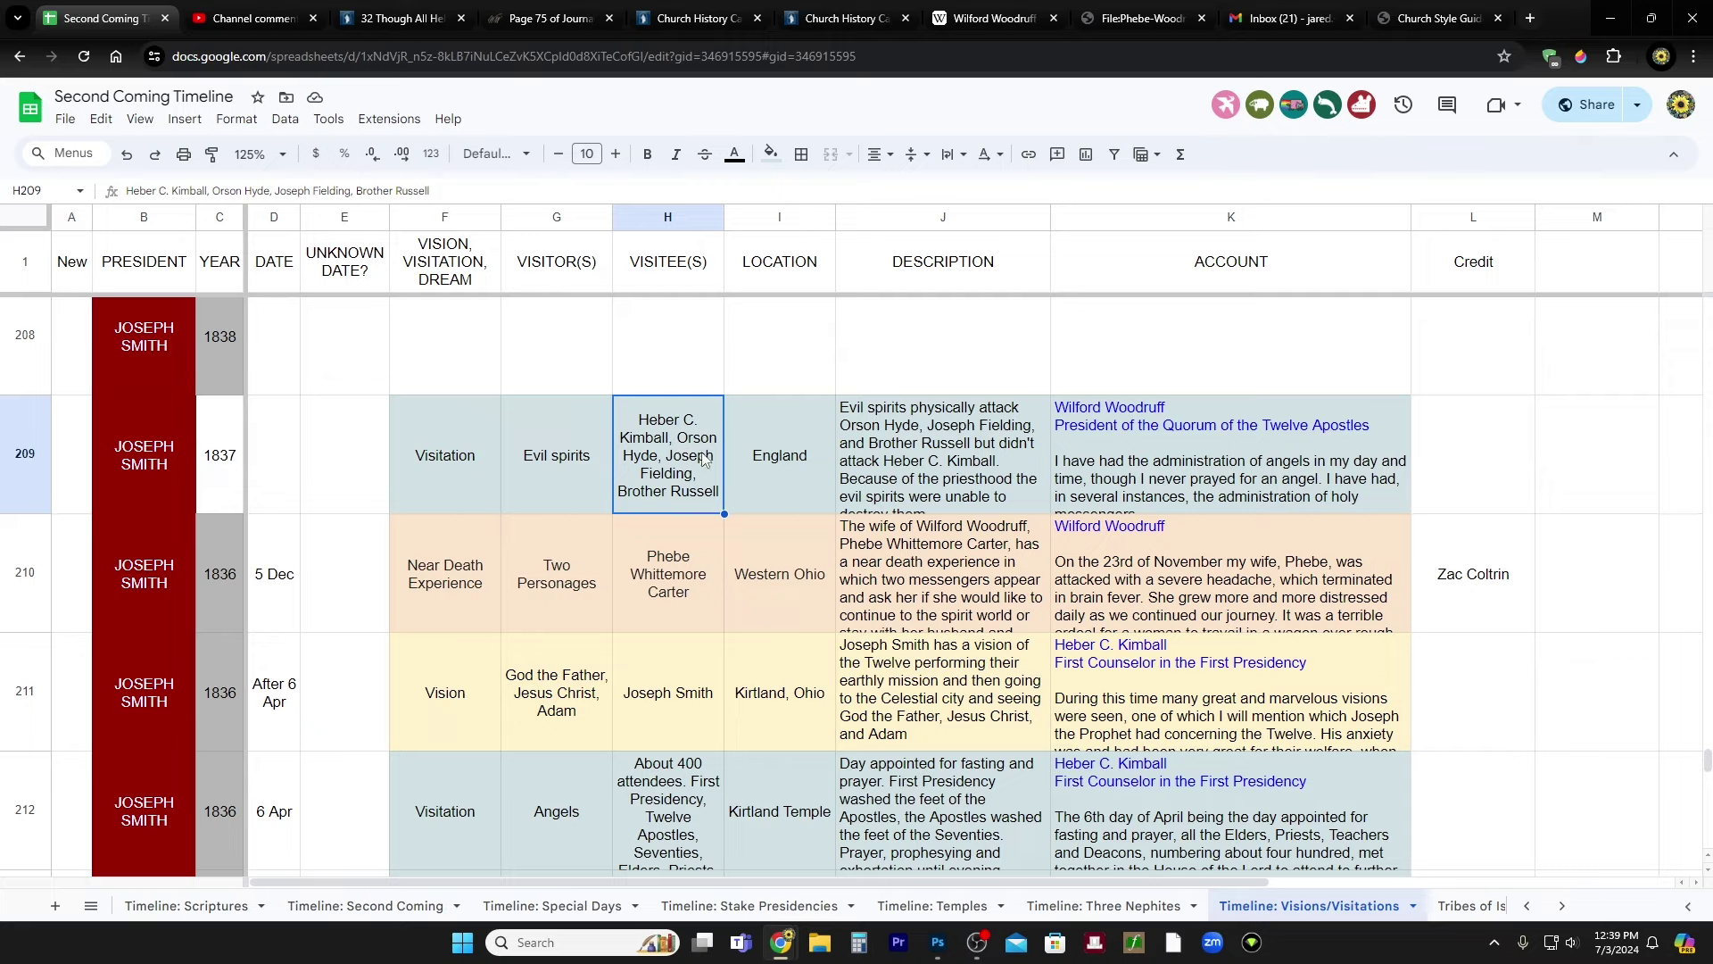
scroll(712, 585, "up", 8)
scroll(713, 587, "up", 15)
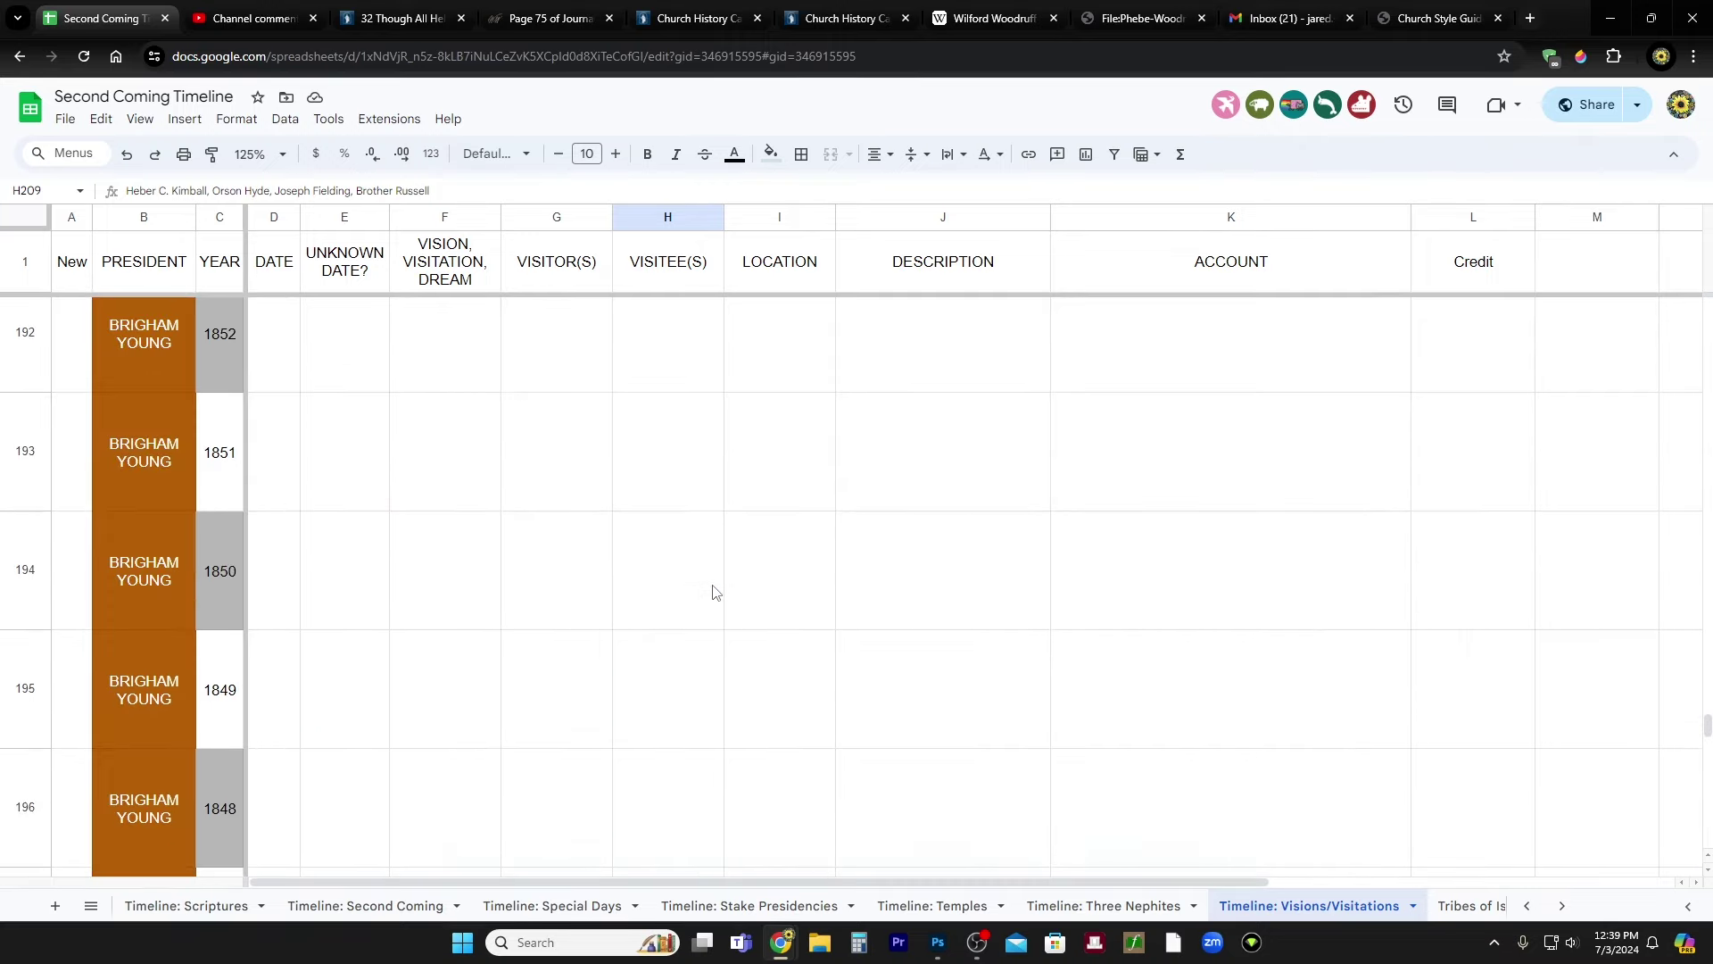
scroll(713, 591, "up", 7)
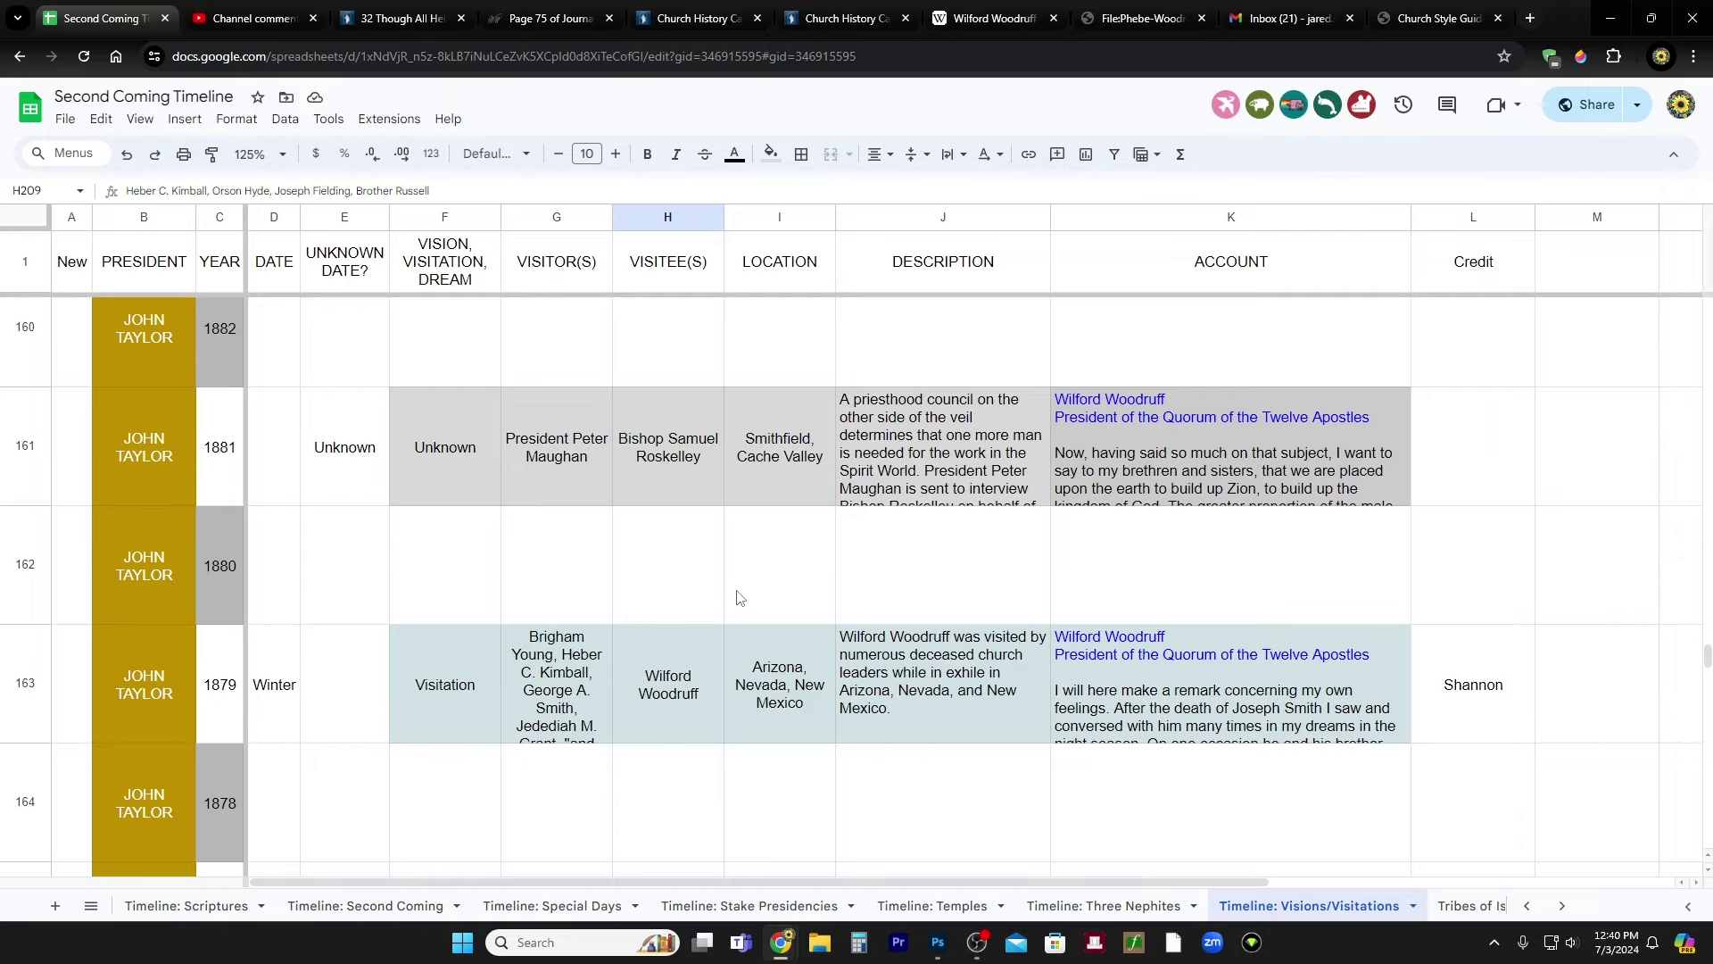
- Search the Visions/Visitations timeline for "nephited", close the search, and view the Brigham Young rows of the 1870s
key("ctrl+f")
type("nephited")
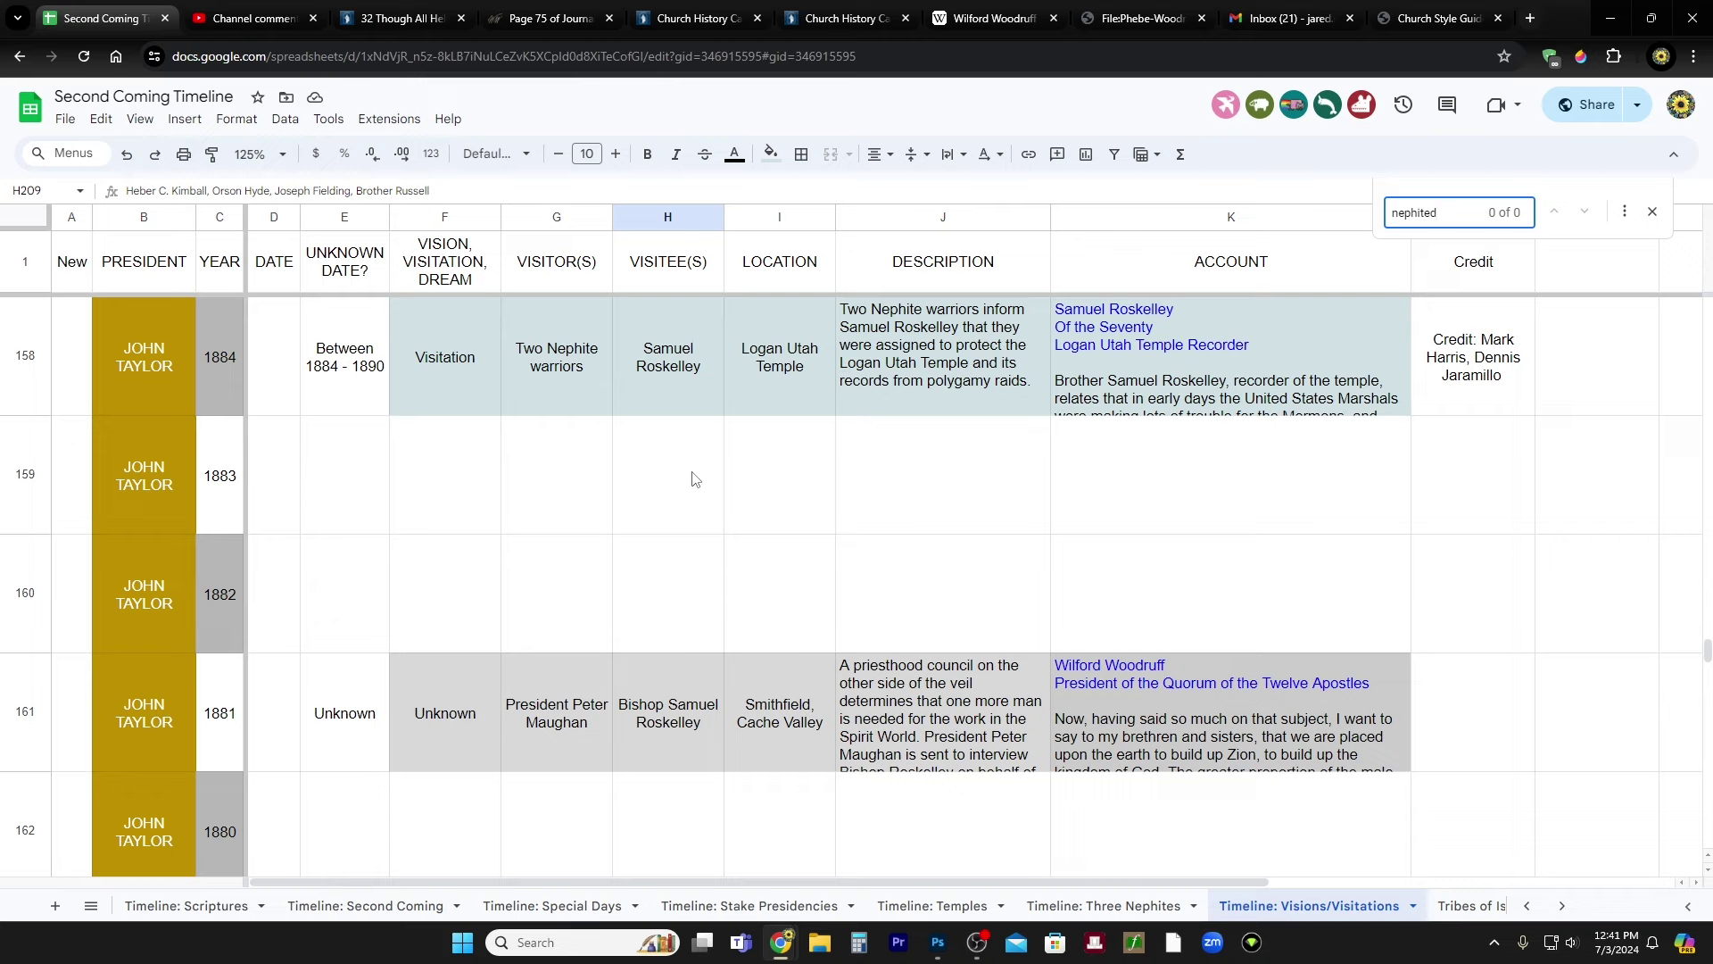
left_click(1651, 213)
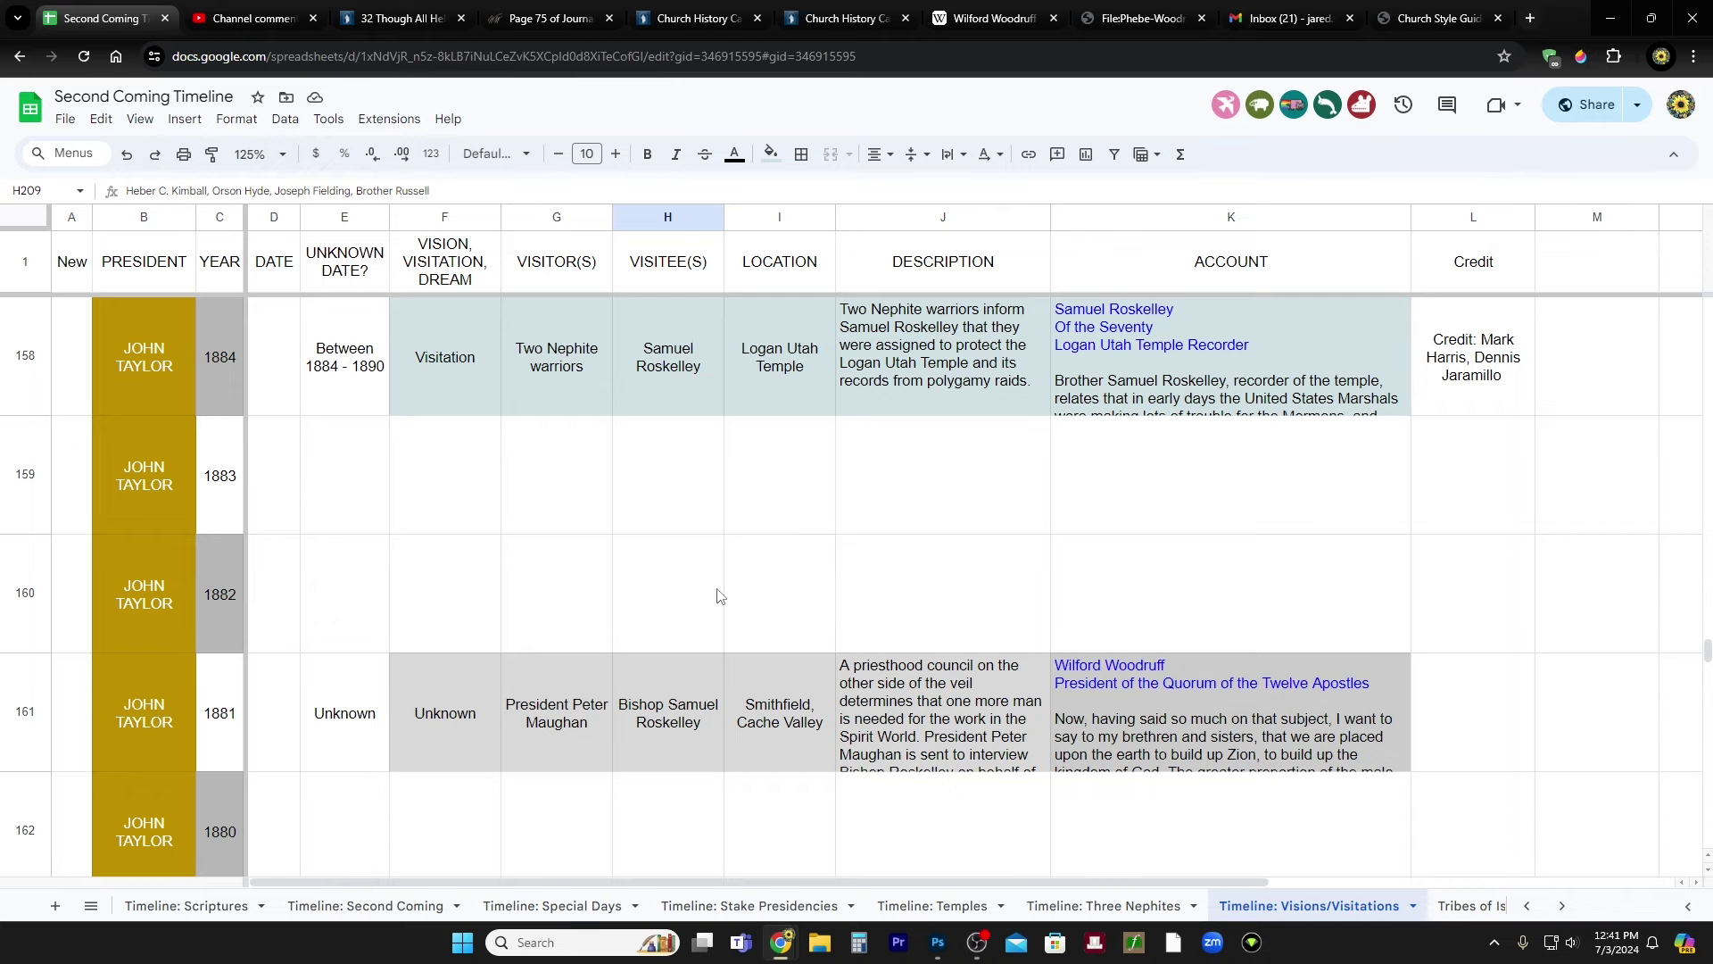
scroll(721, 595, "down", 5)
scroll(721, 595, "down", 15)
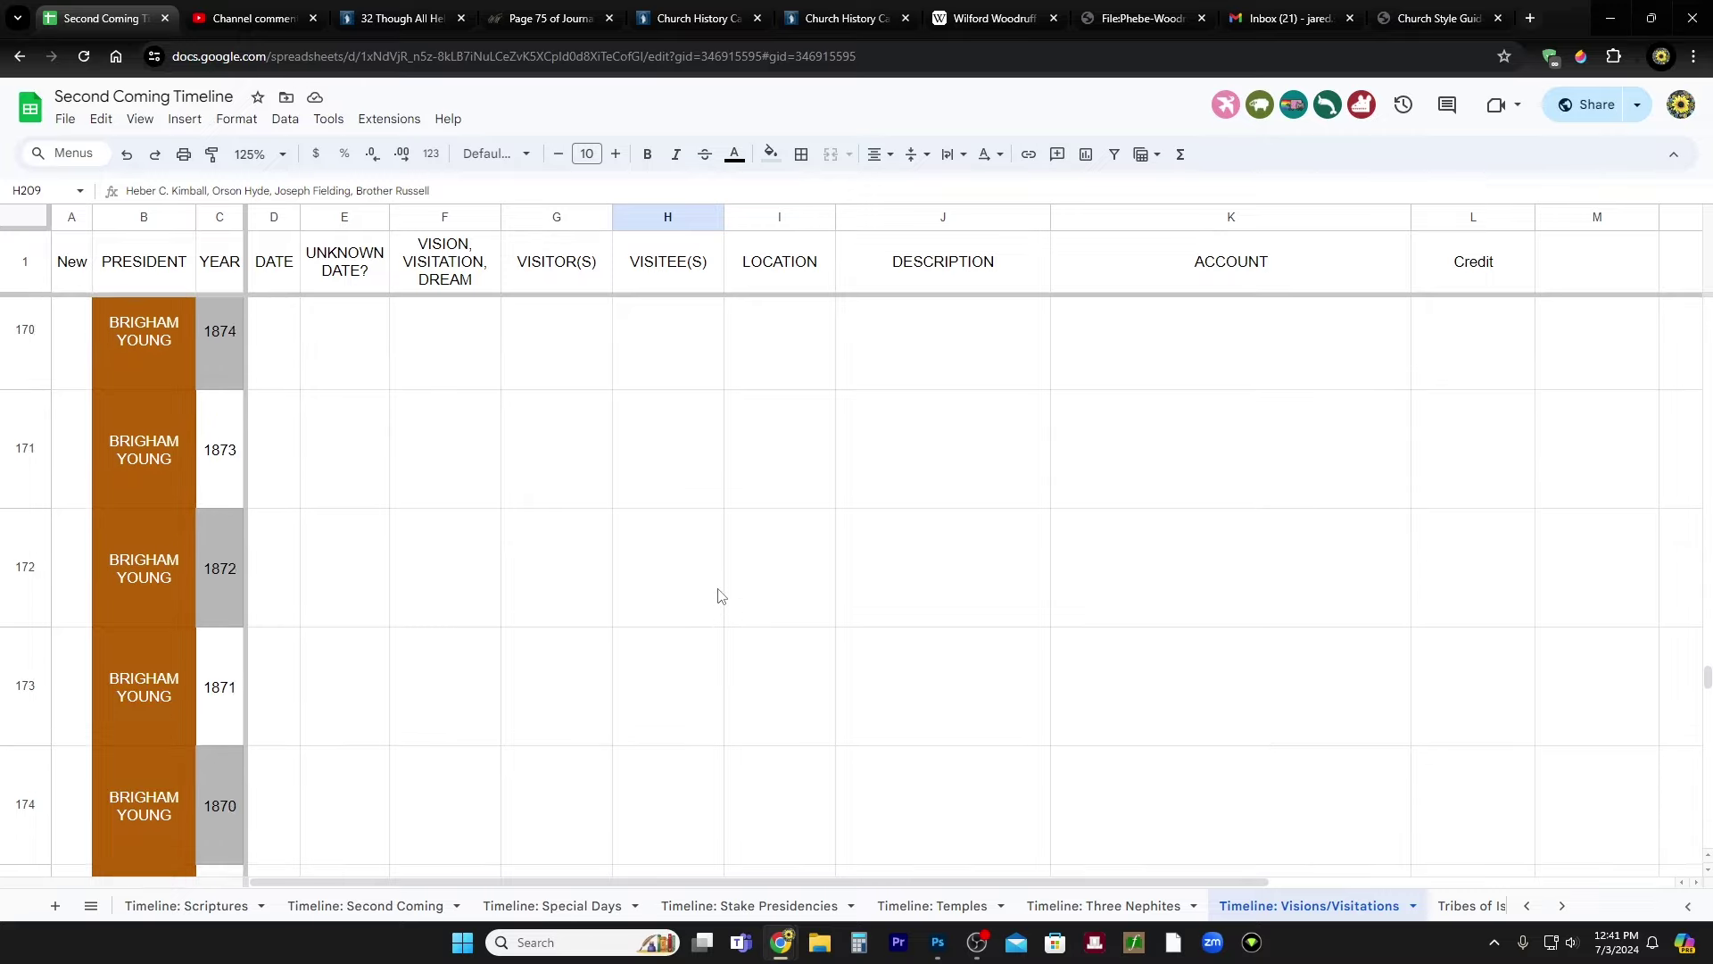
- Look through the Visions/Visitations rows from the Brigham Young years down to the Joseph Smith entries of the early 1830s
scroll(721, 595, "down", 14)
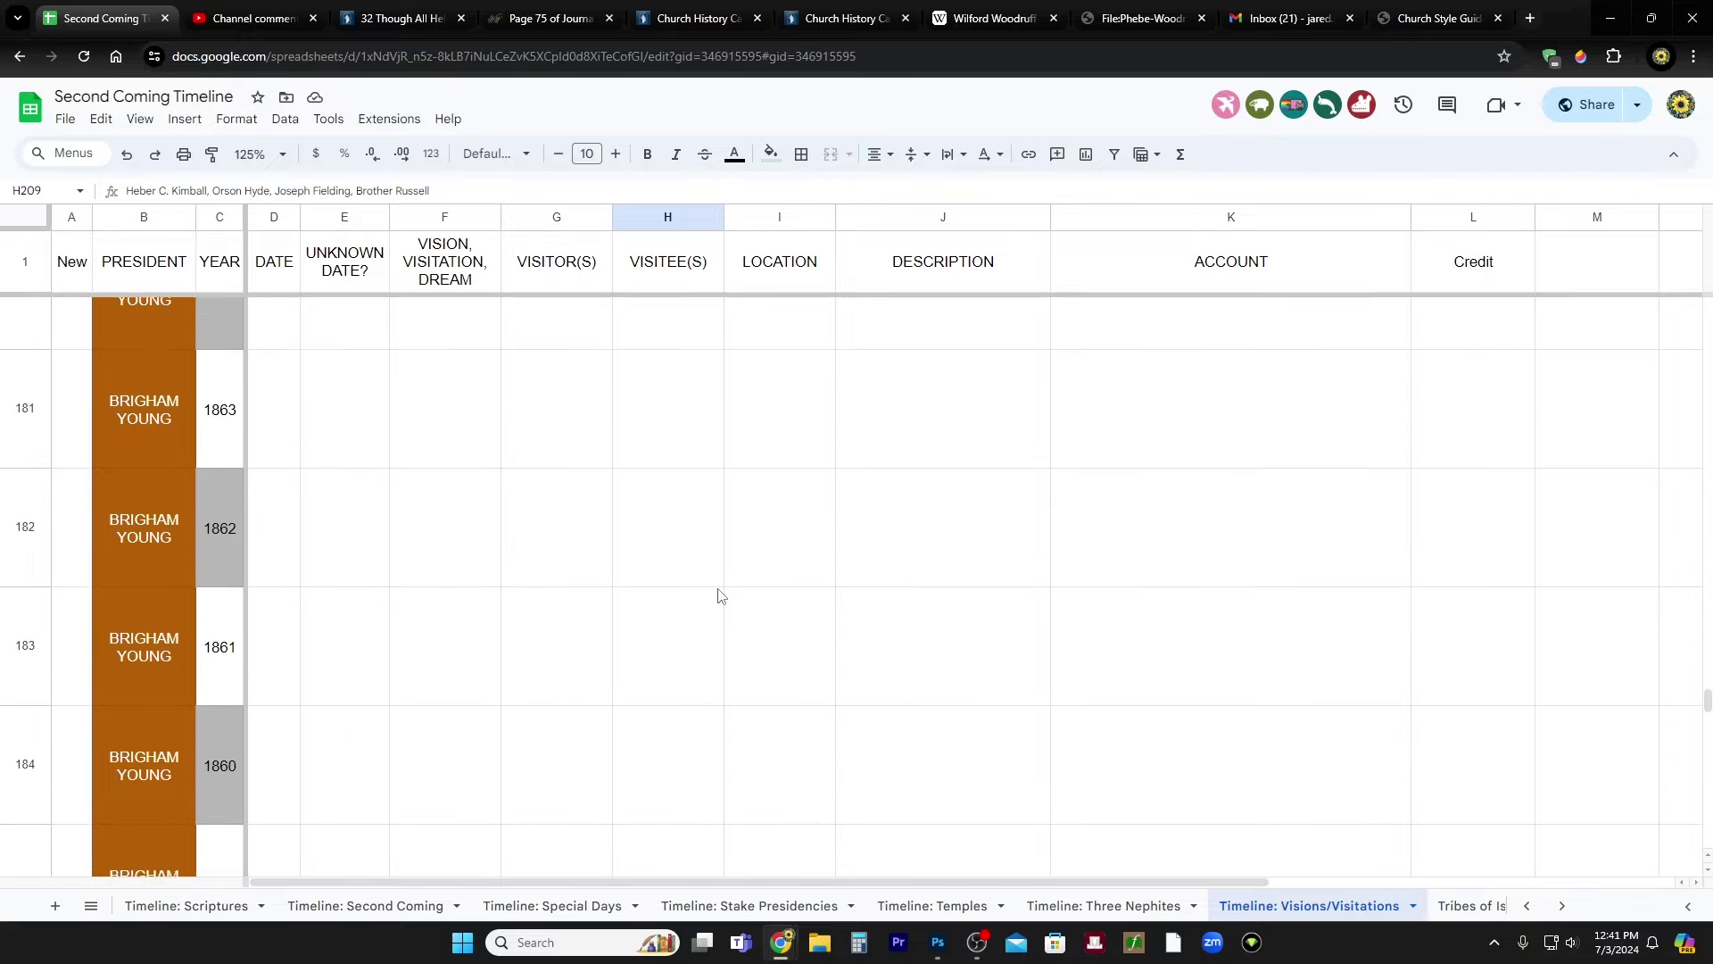
scroll(721, 596, "down", 20)
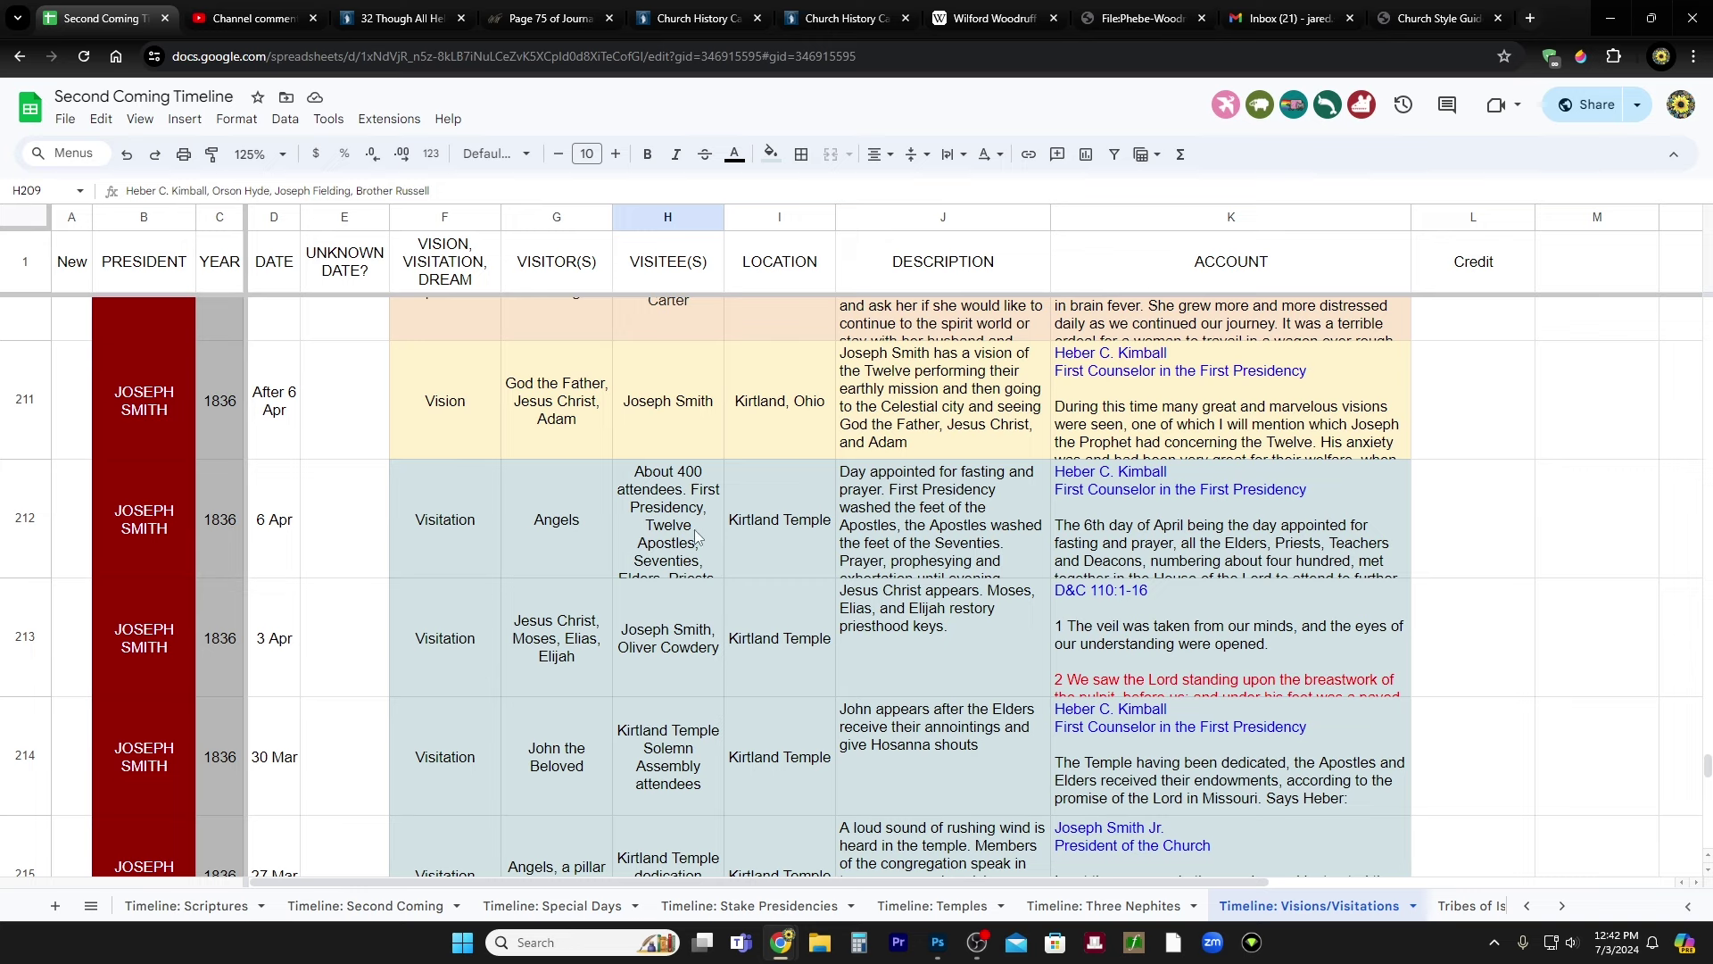
scroll(625, 705, "down", 3)
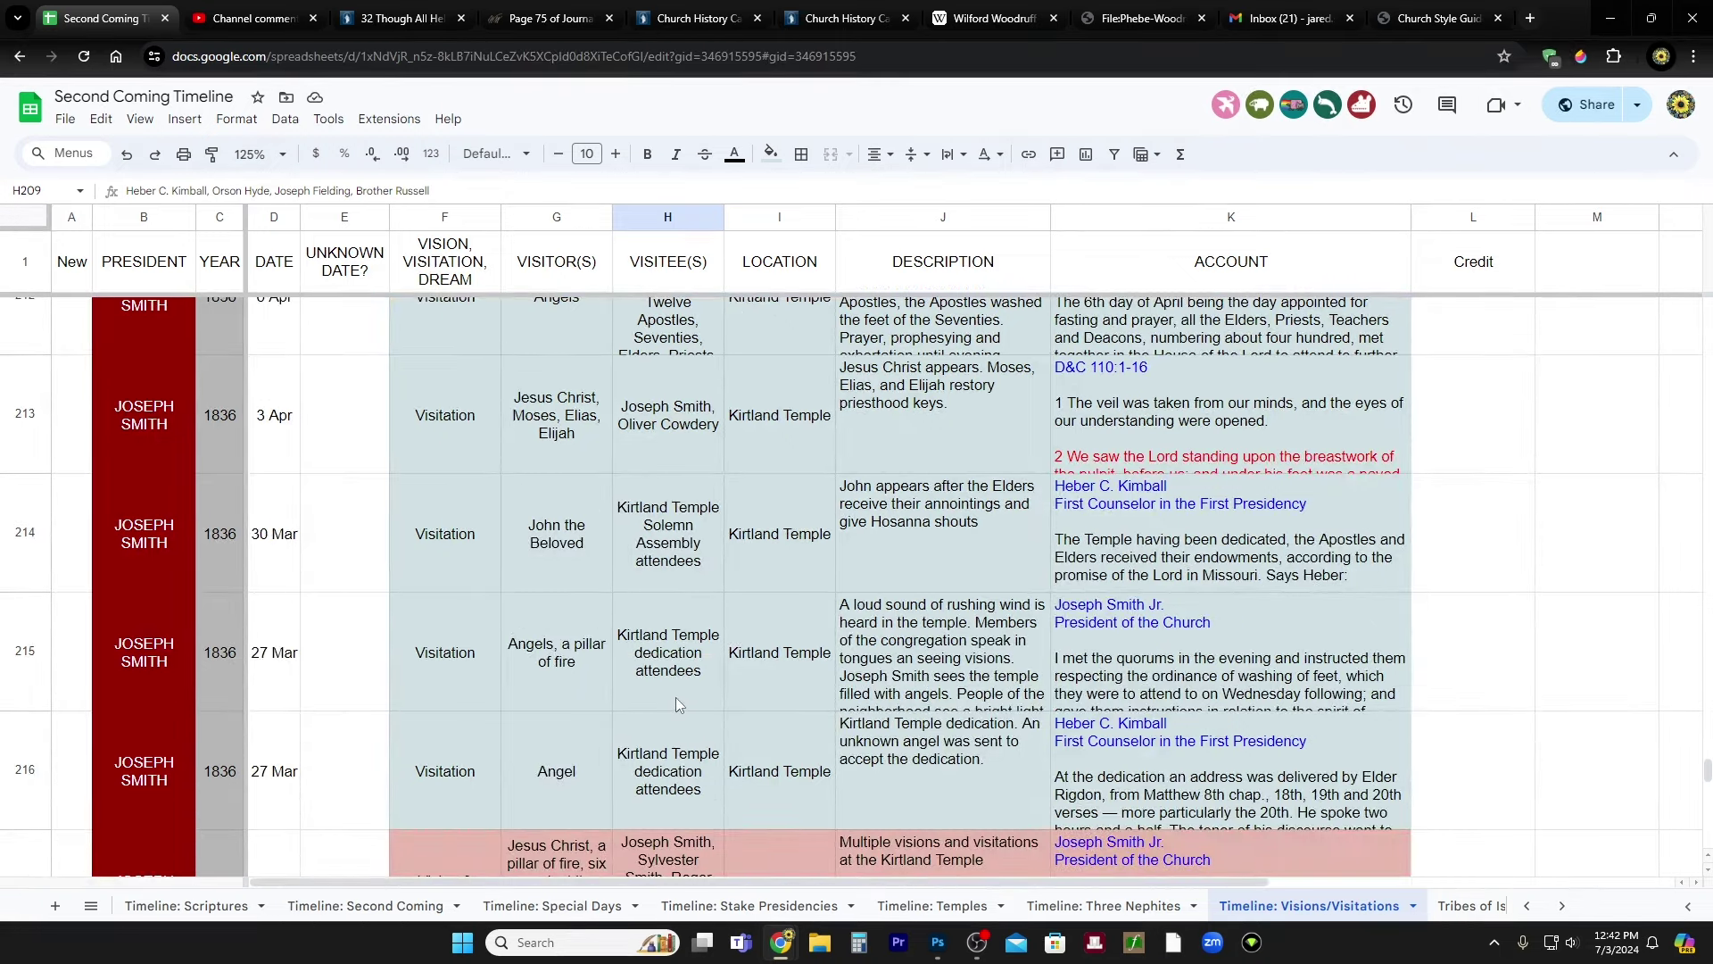
scroll(676, 696, "down", 5)
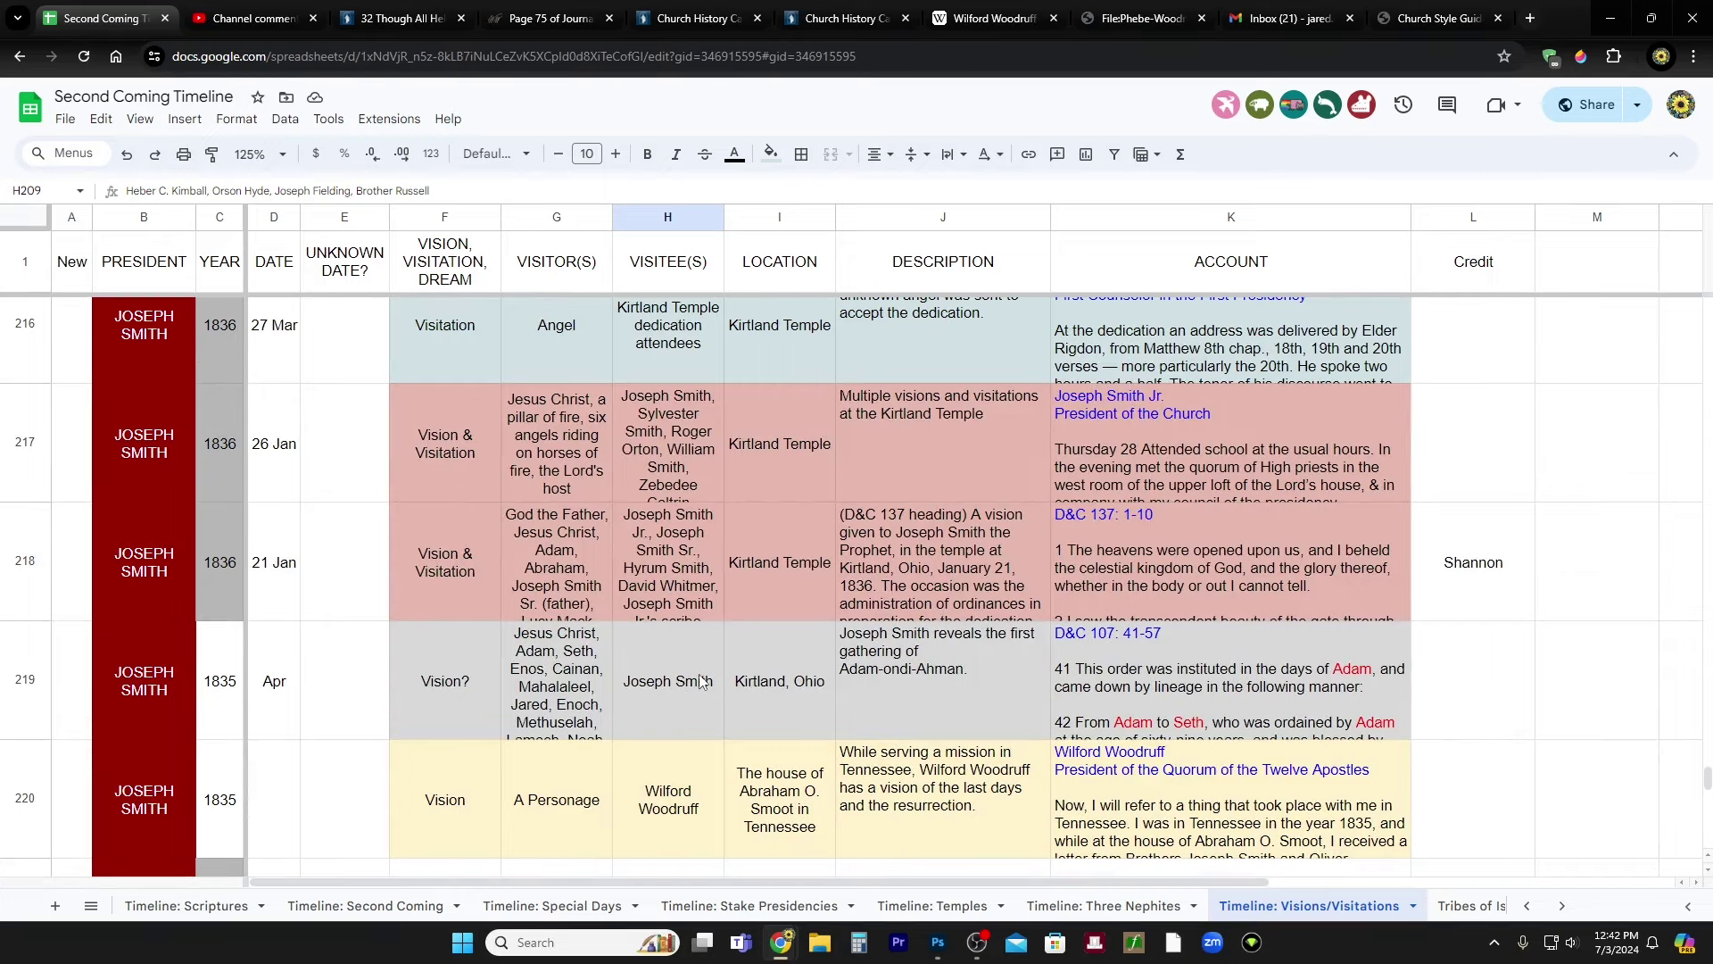
scroll(700, 681, "down", 3)
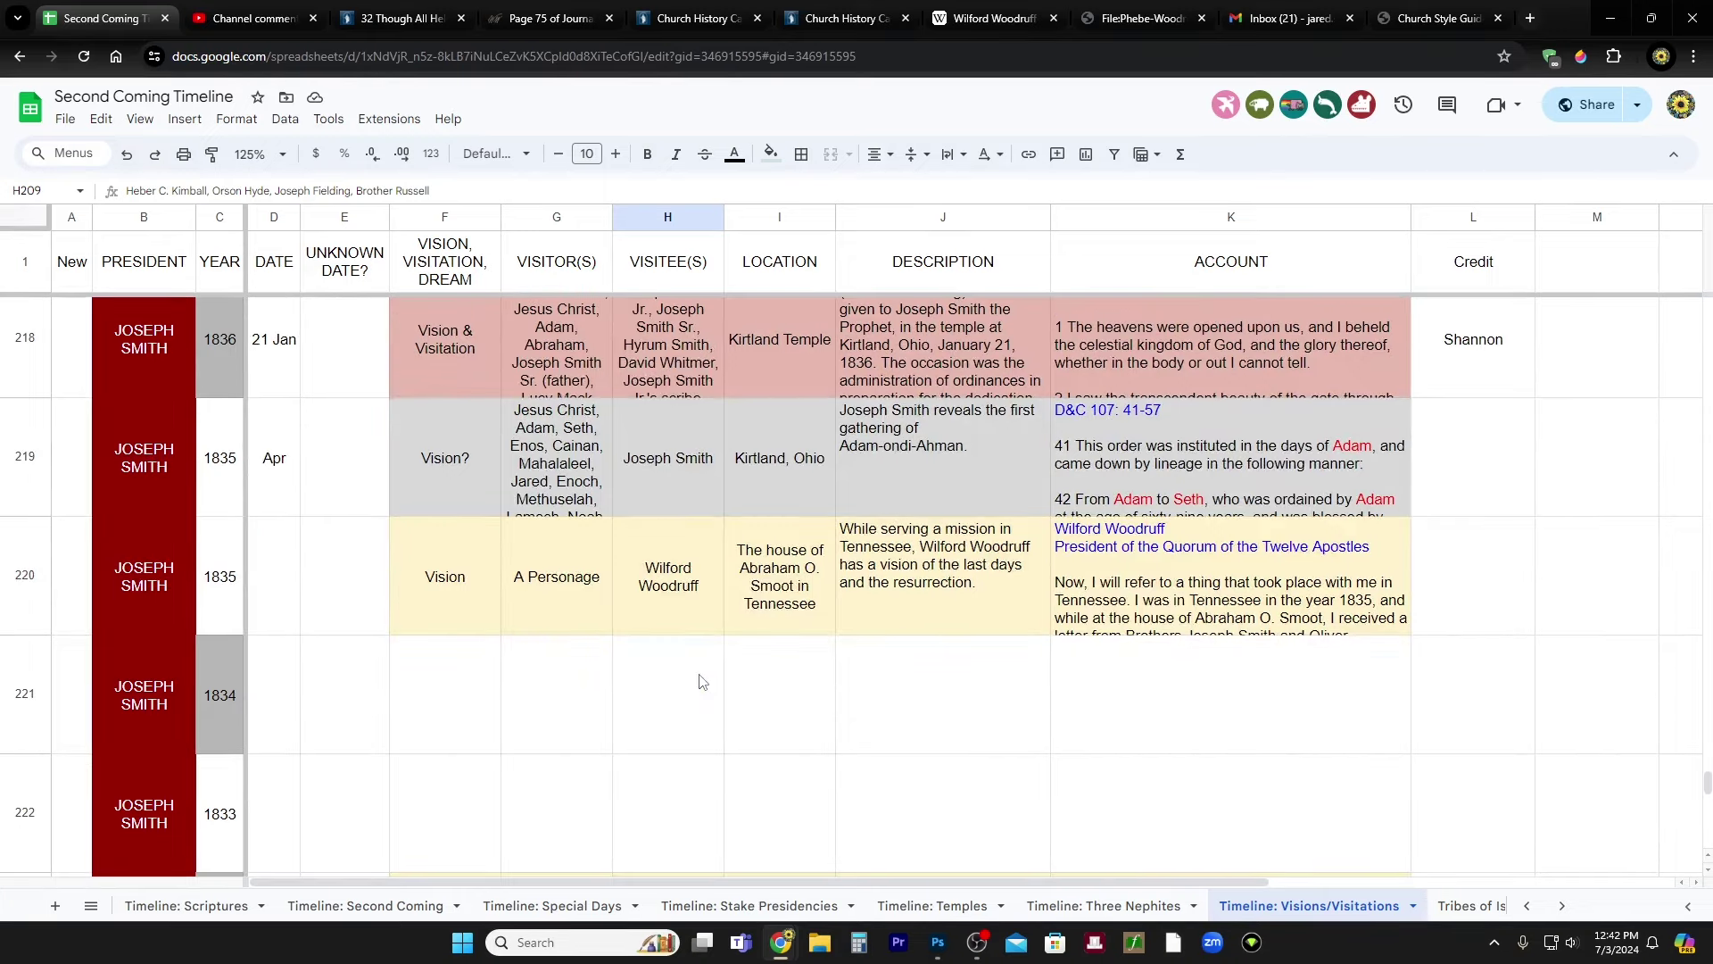
scroll(700, 680, "down", 5)
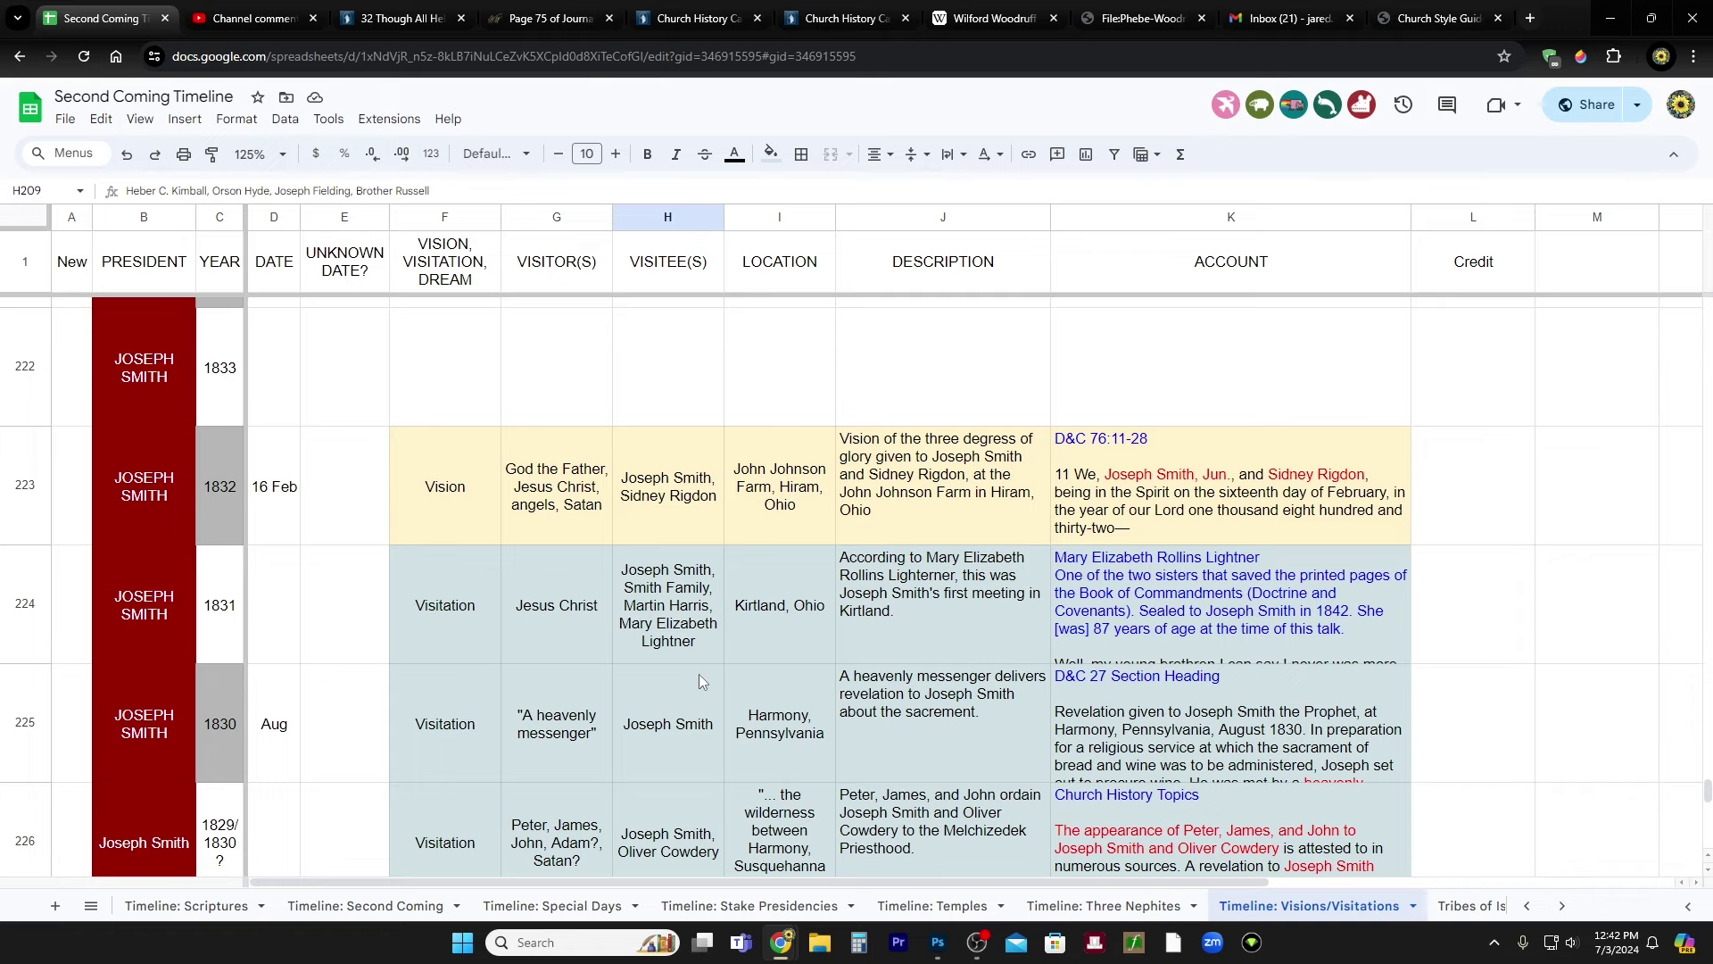
- Set the sheet zoom to 90% and view the remaining entries down to 1820 and the decade list beneath them
left_click(258, 154)
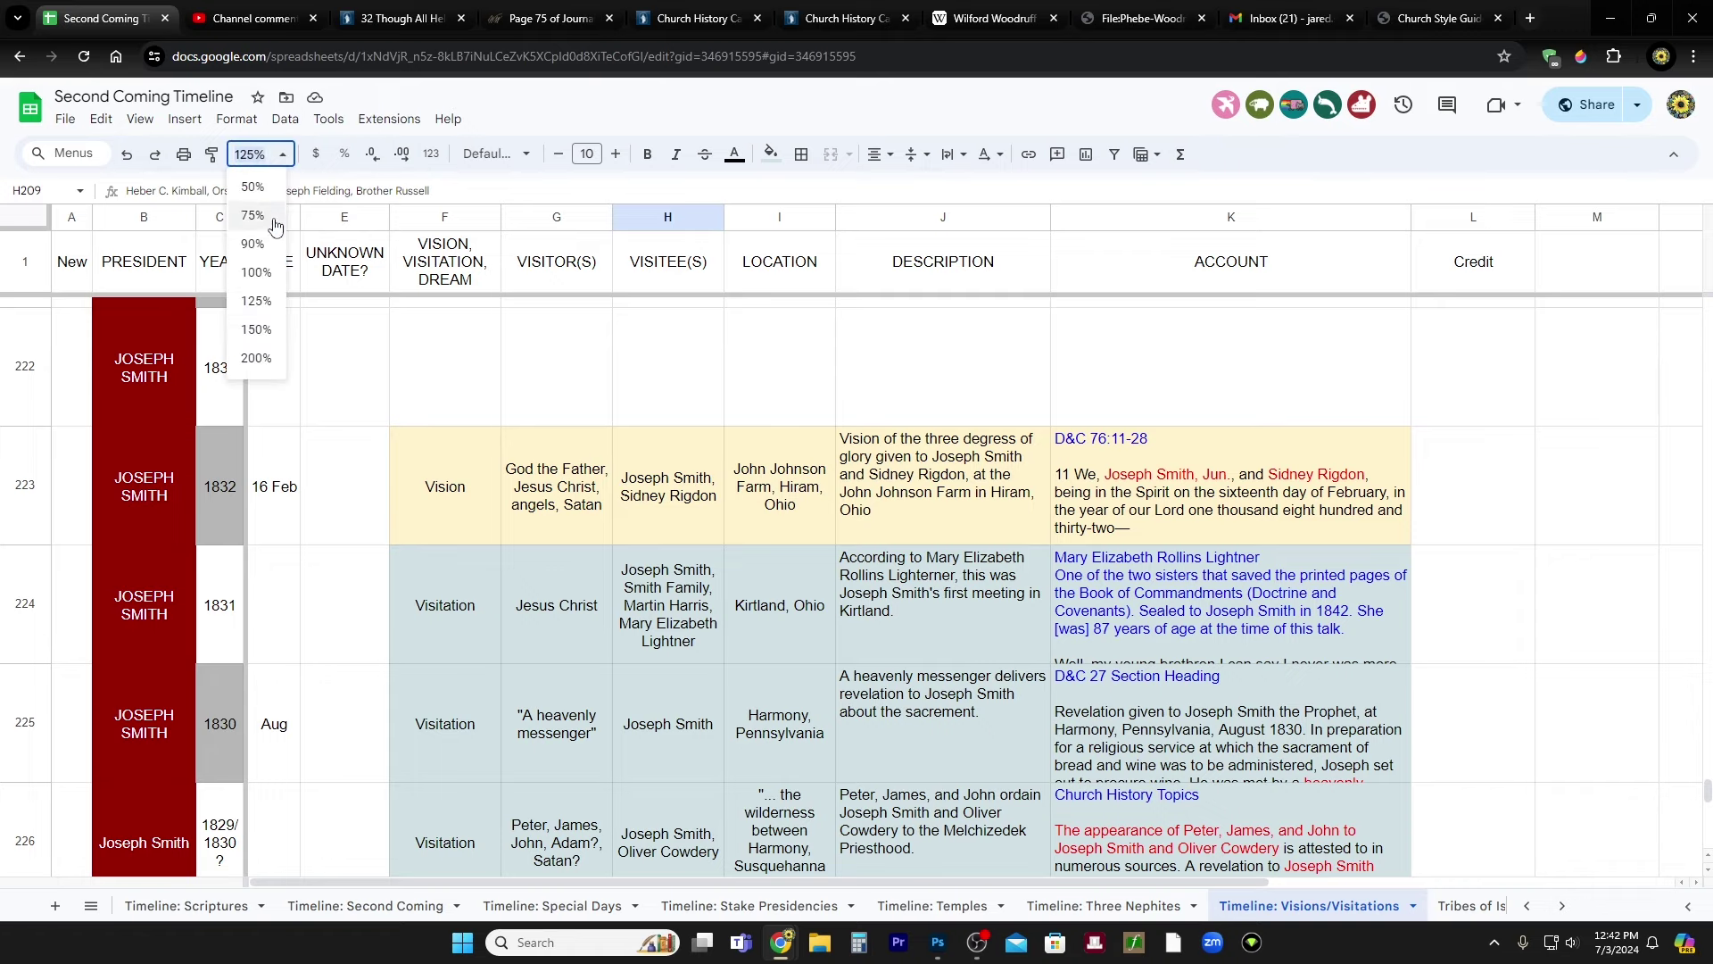
left_click(257, 243)
scroll(511, 580, "down", 10)
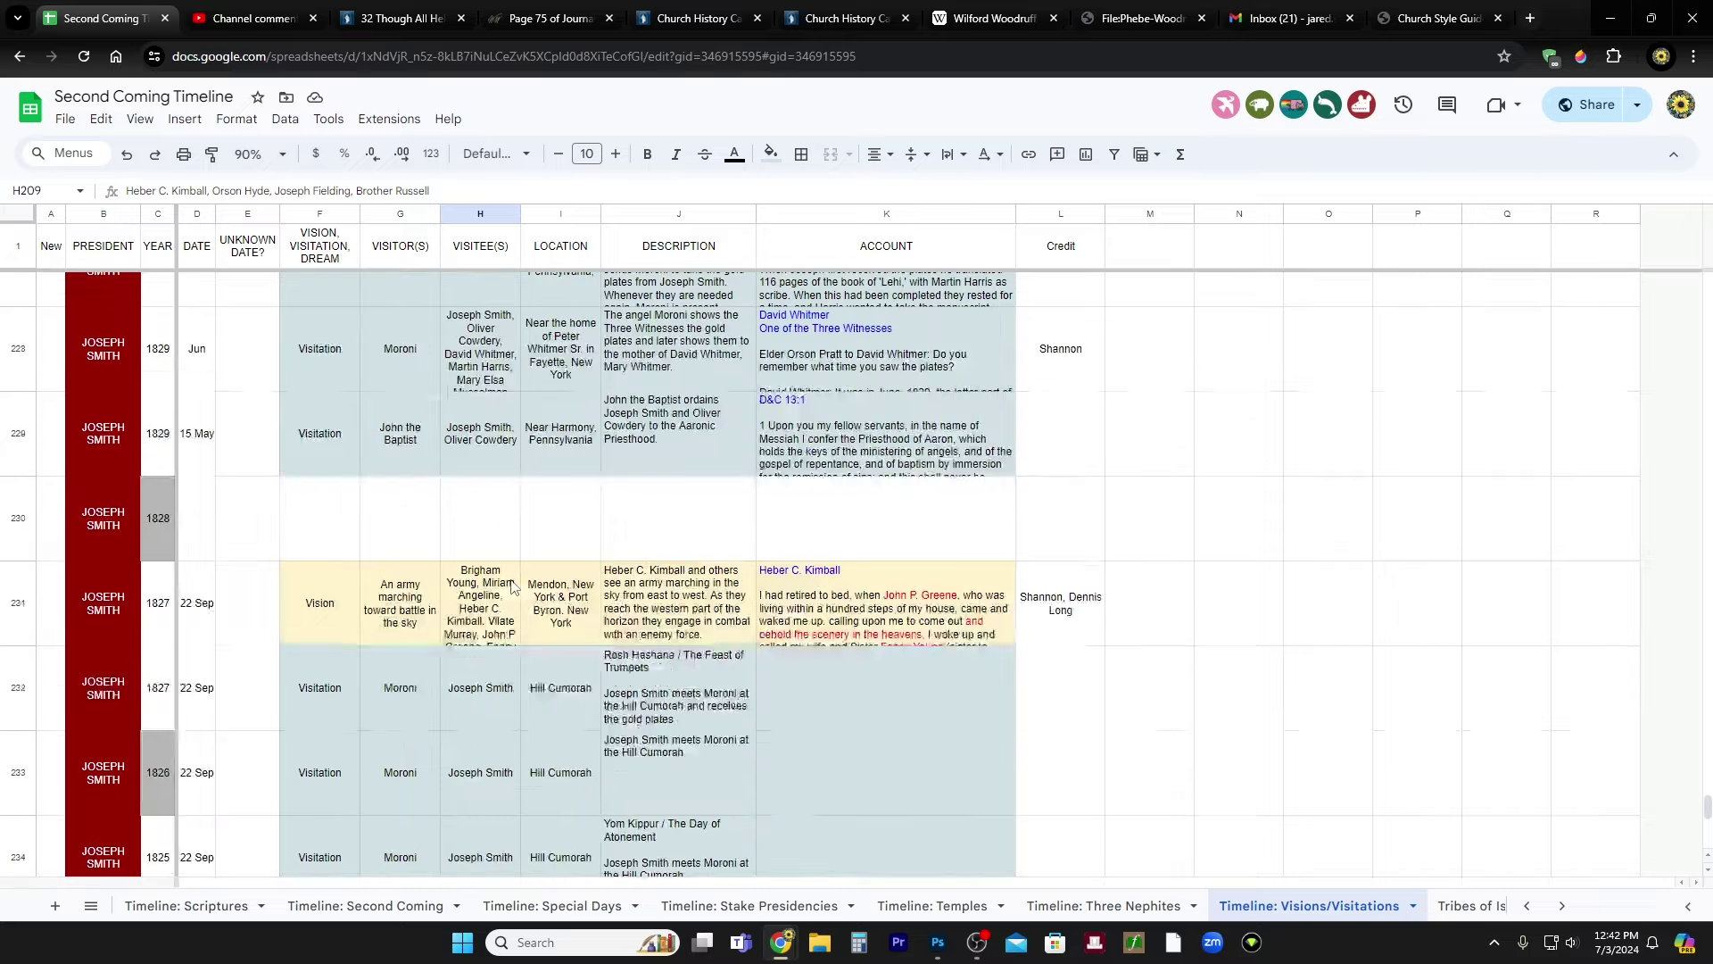
scroll(512, 581, "down", 6)
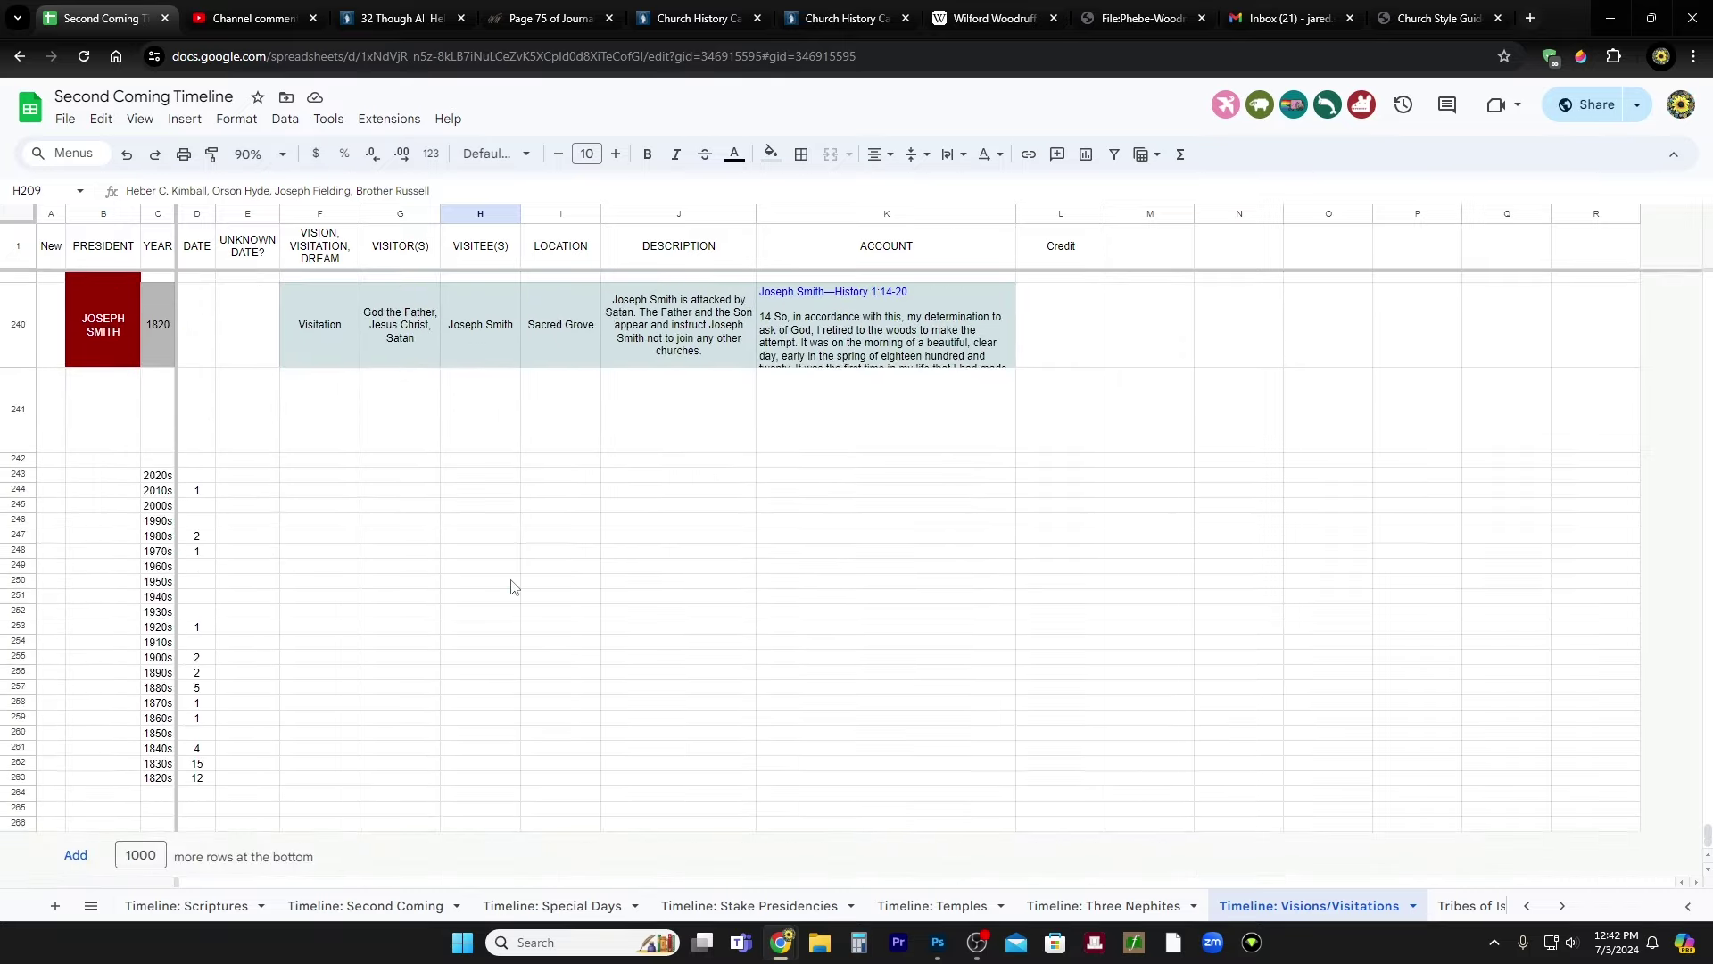
- Look back through the timeline from the 1820s up to the George Albert Smith years of the 1940s
scroll(511, 586, "up", 4)
scroll(511, 587, "up", 20)
scroll(512, 586, "up", 20)
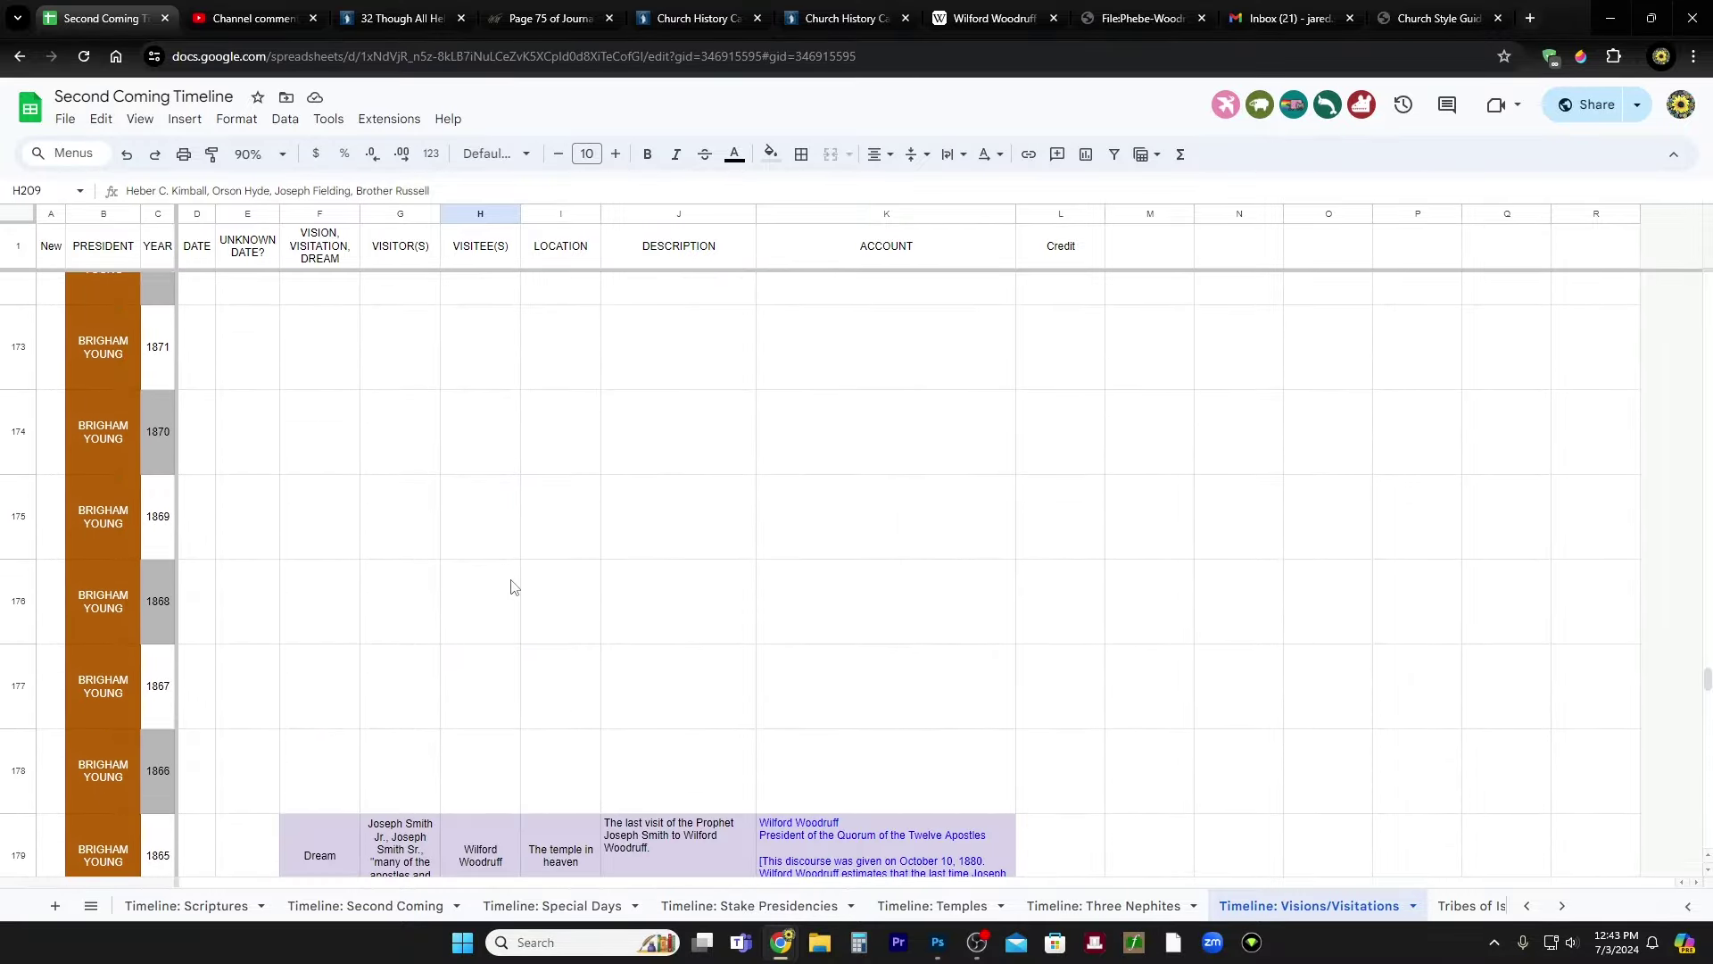
scroll(512, 586, "up", 6)
scroll(560, 585, "up", 3)
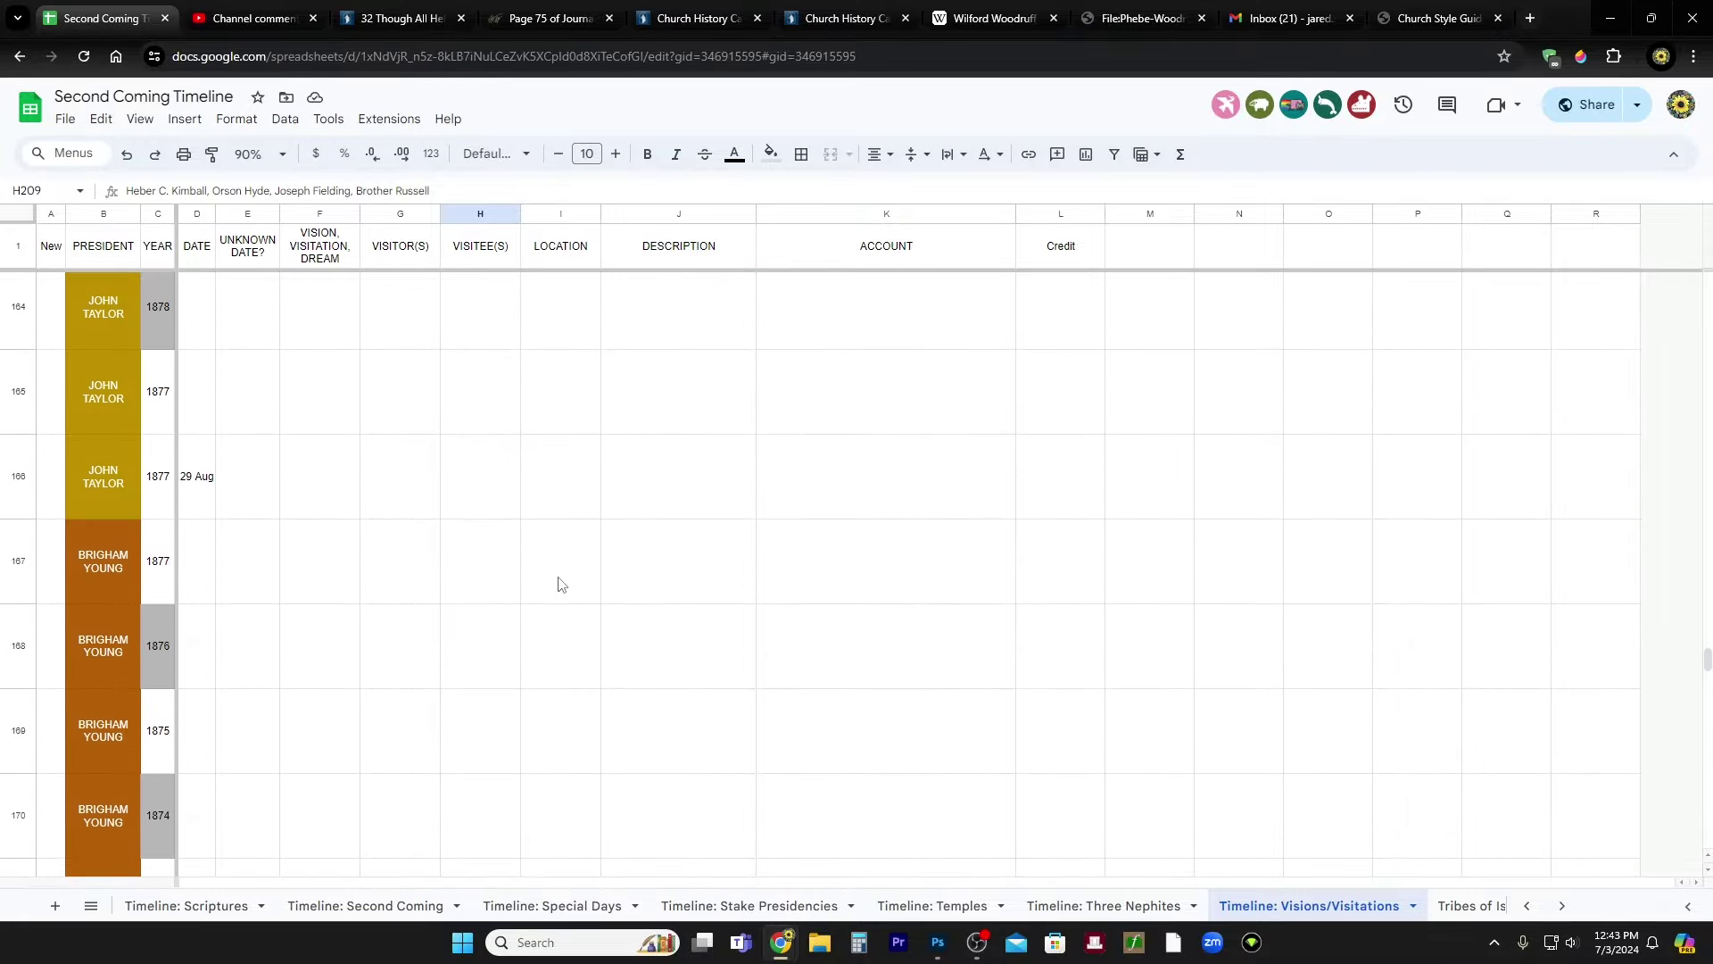
scroll(561, 584, "up", 20)
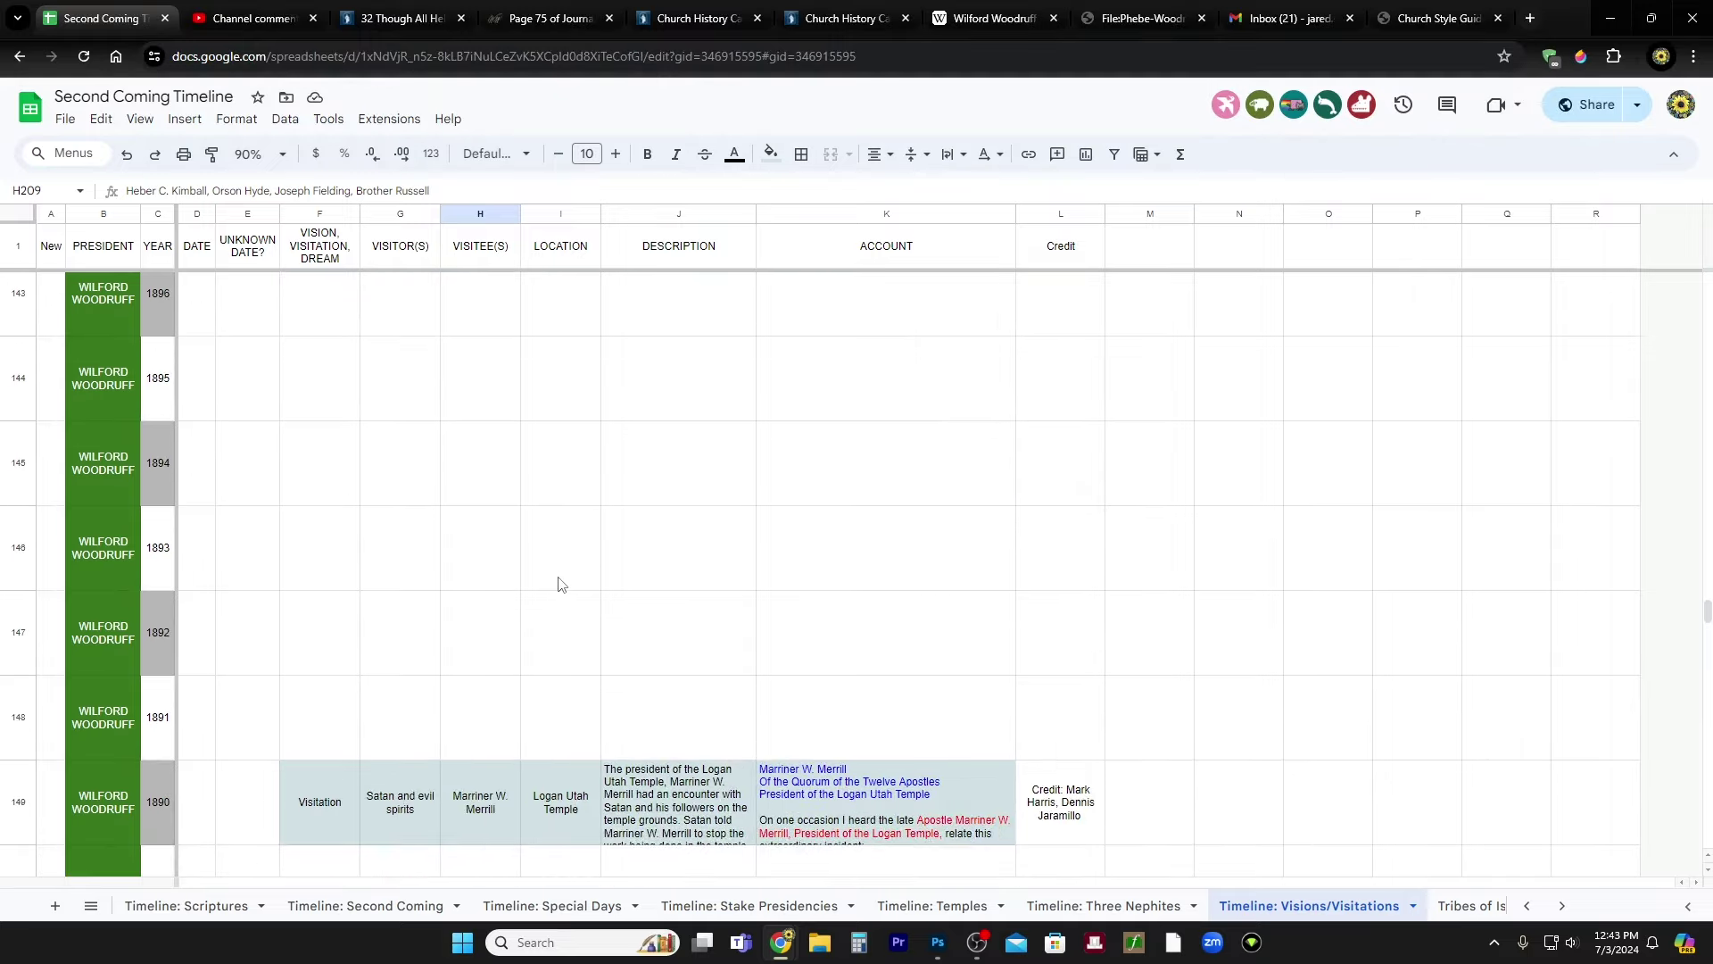
scroll(561, 584, "up", 20)
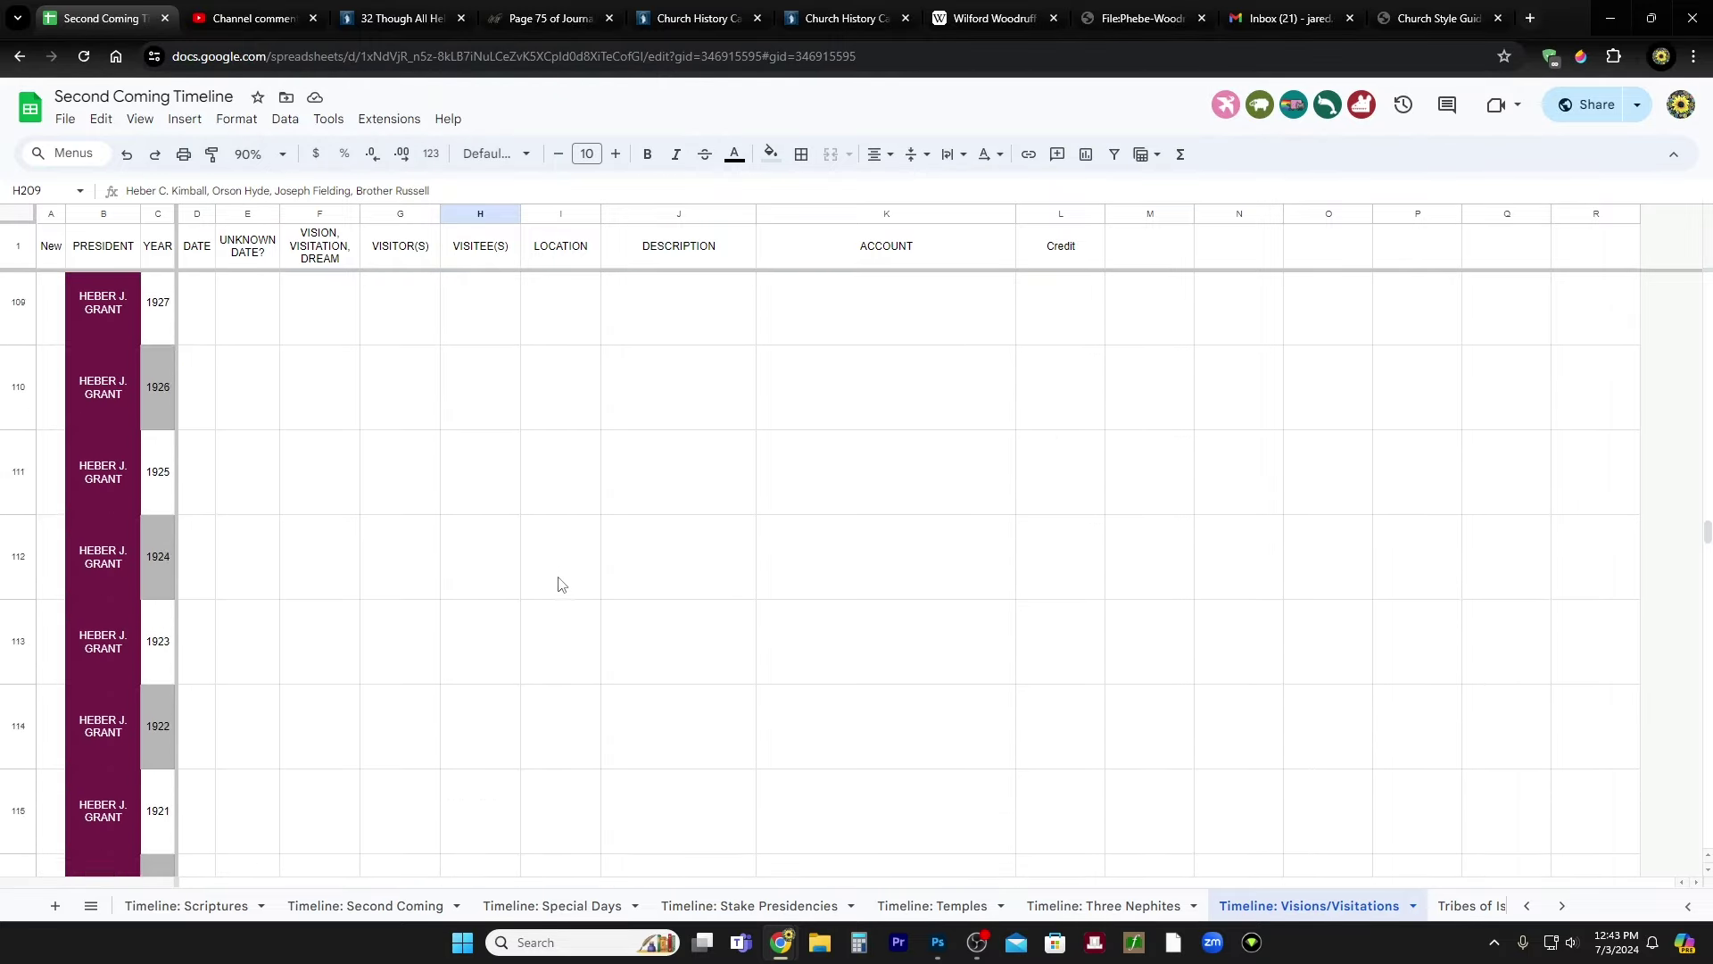
scroll(560, 584, "up", 18)
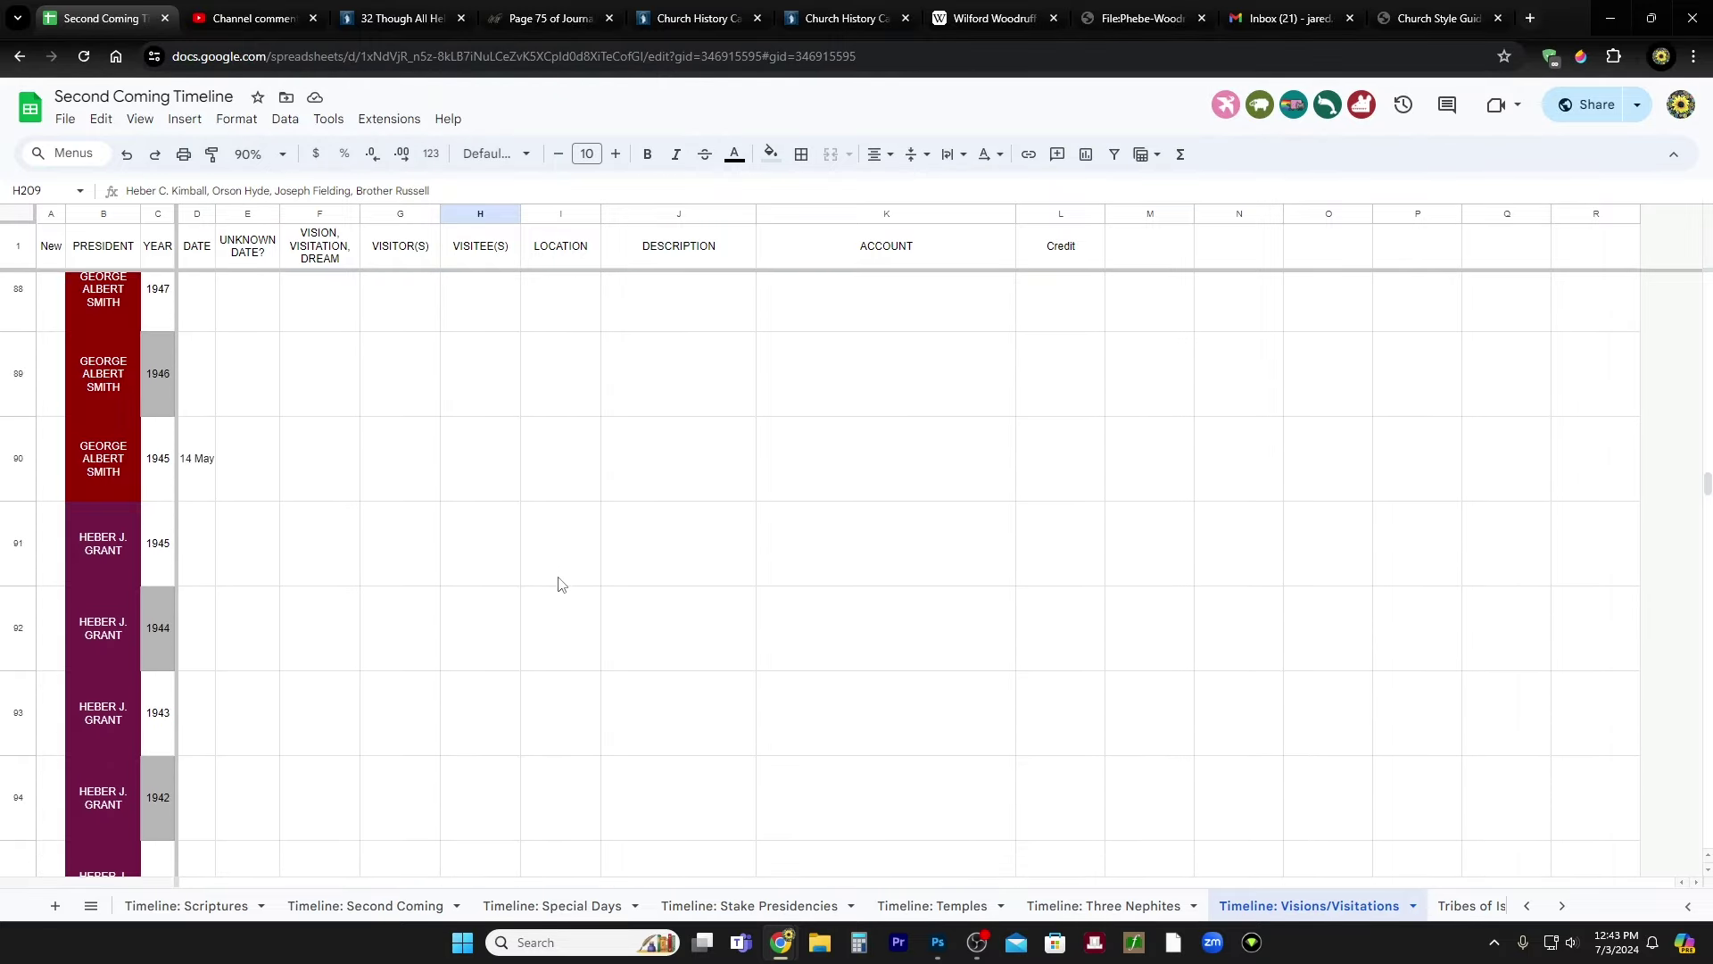
- Look through the rows from the Heber J. Grant years down to the 1880s visitation entries under Wilford Woodruff
scroll(560, 585, "down", 20)
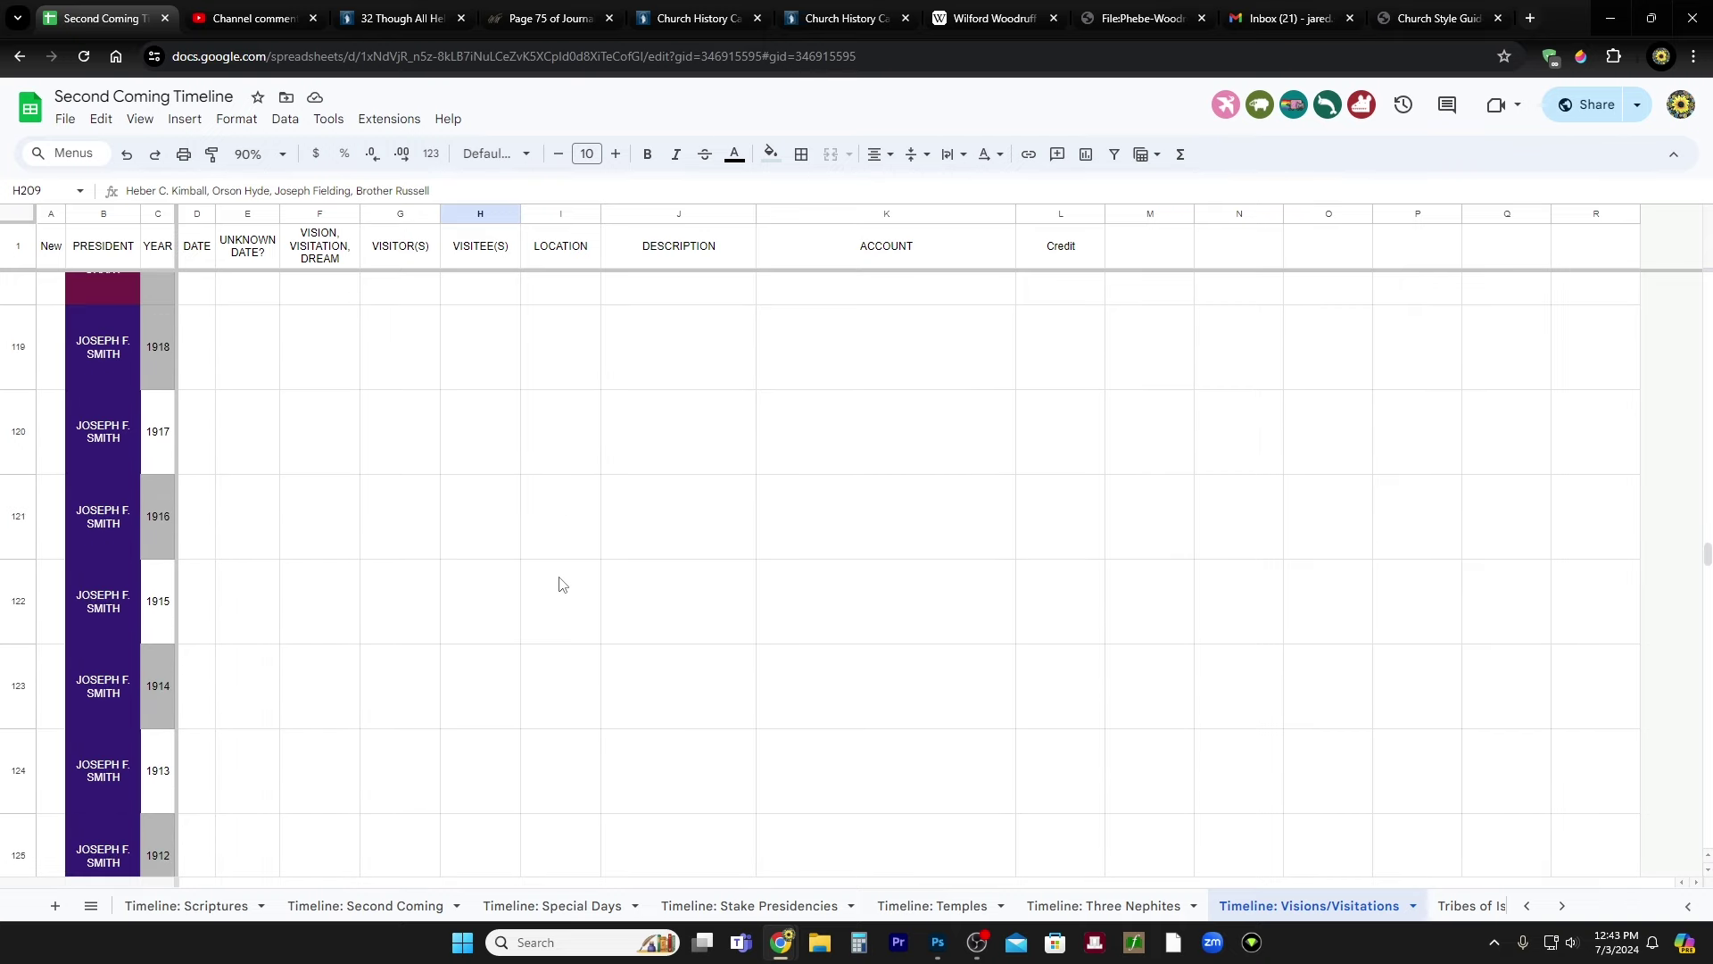
scroll(560, 584, "down", 12)
scroll(562, 585, "up", 2)
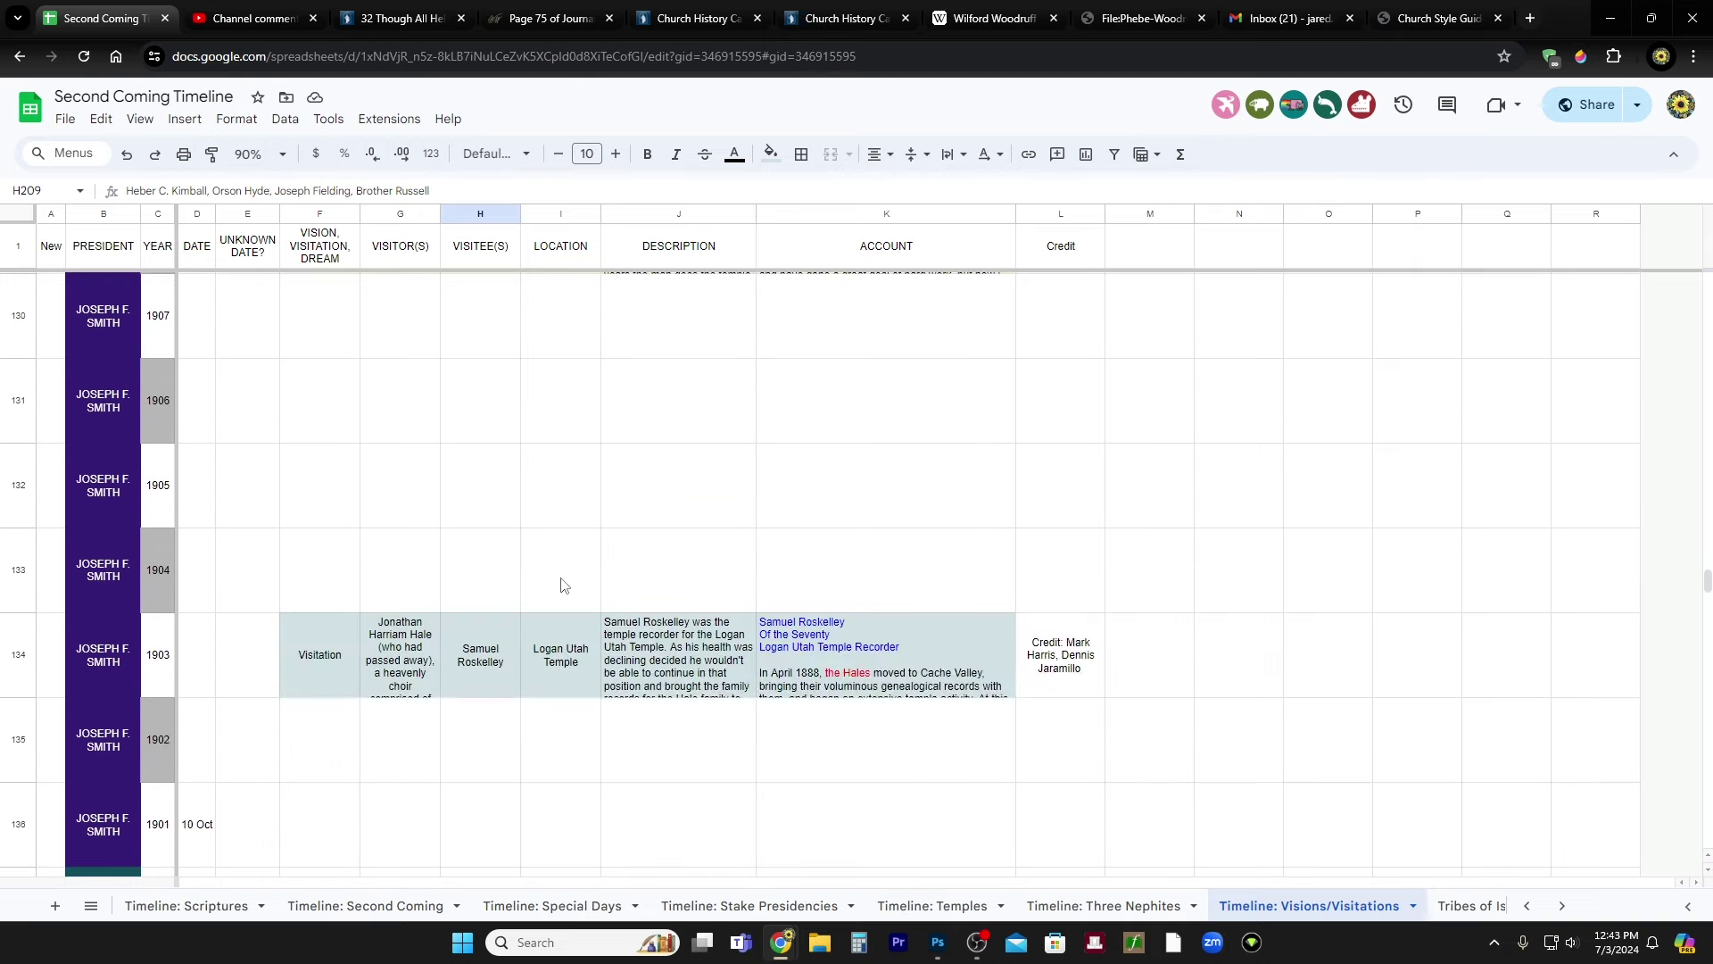
scroll(562, 586, "down", 20)
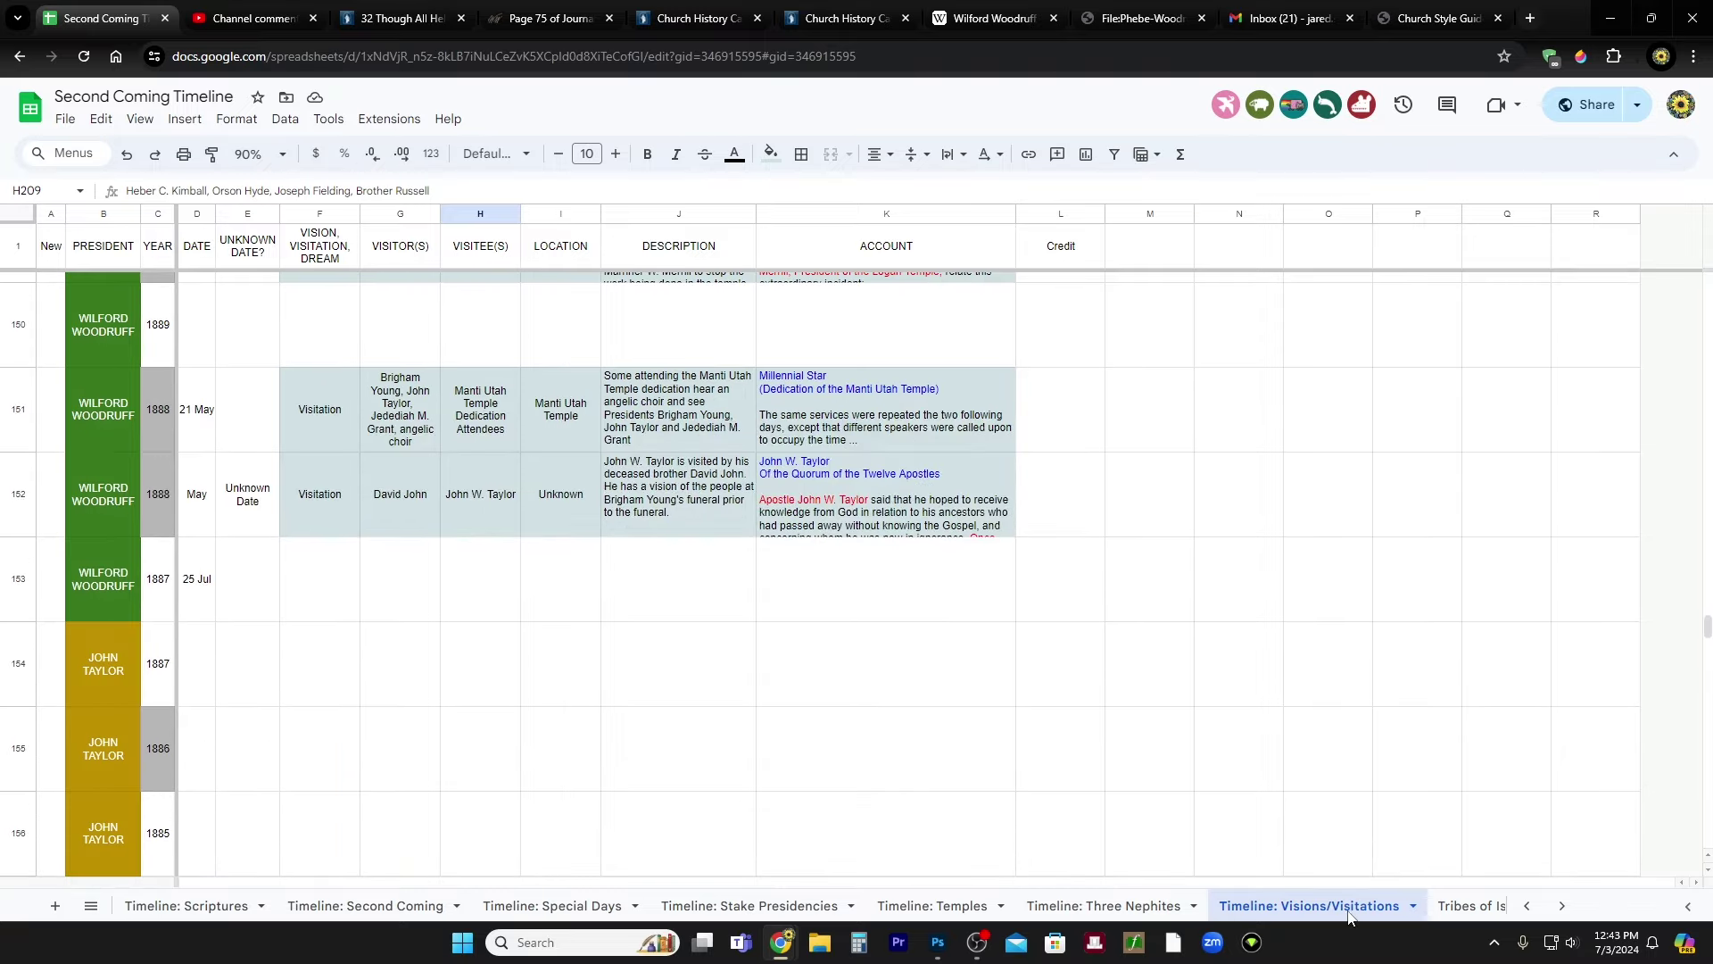
- Check the Phebe Woodruff near death experience comment in YouTube Studio and return to the Second Coming Timeline spreadsheet
scroll(749, 522, "up", 2)
left_click(266, 9)
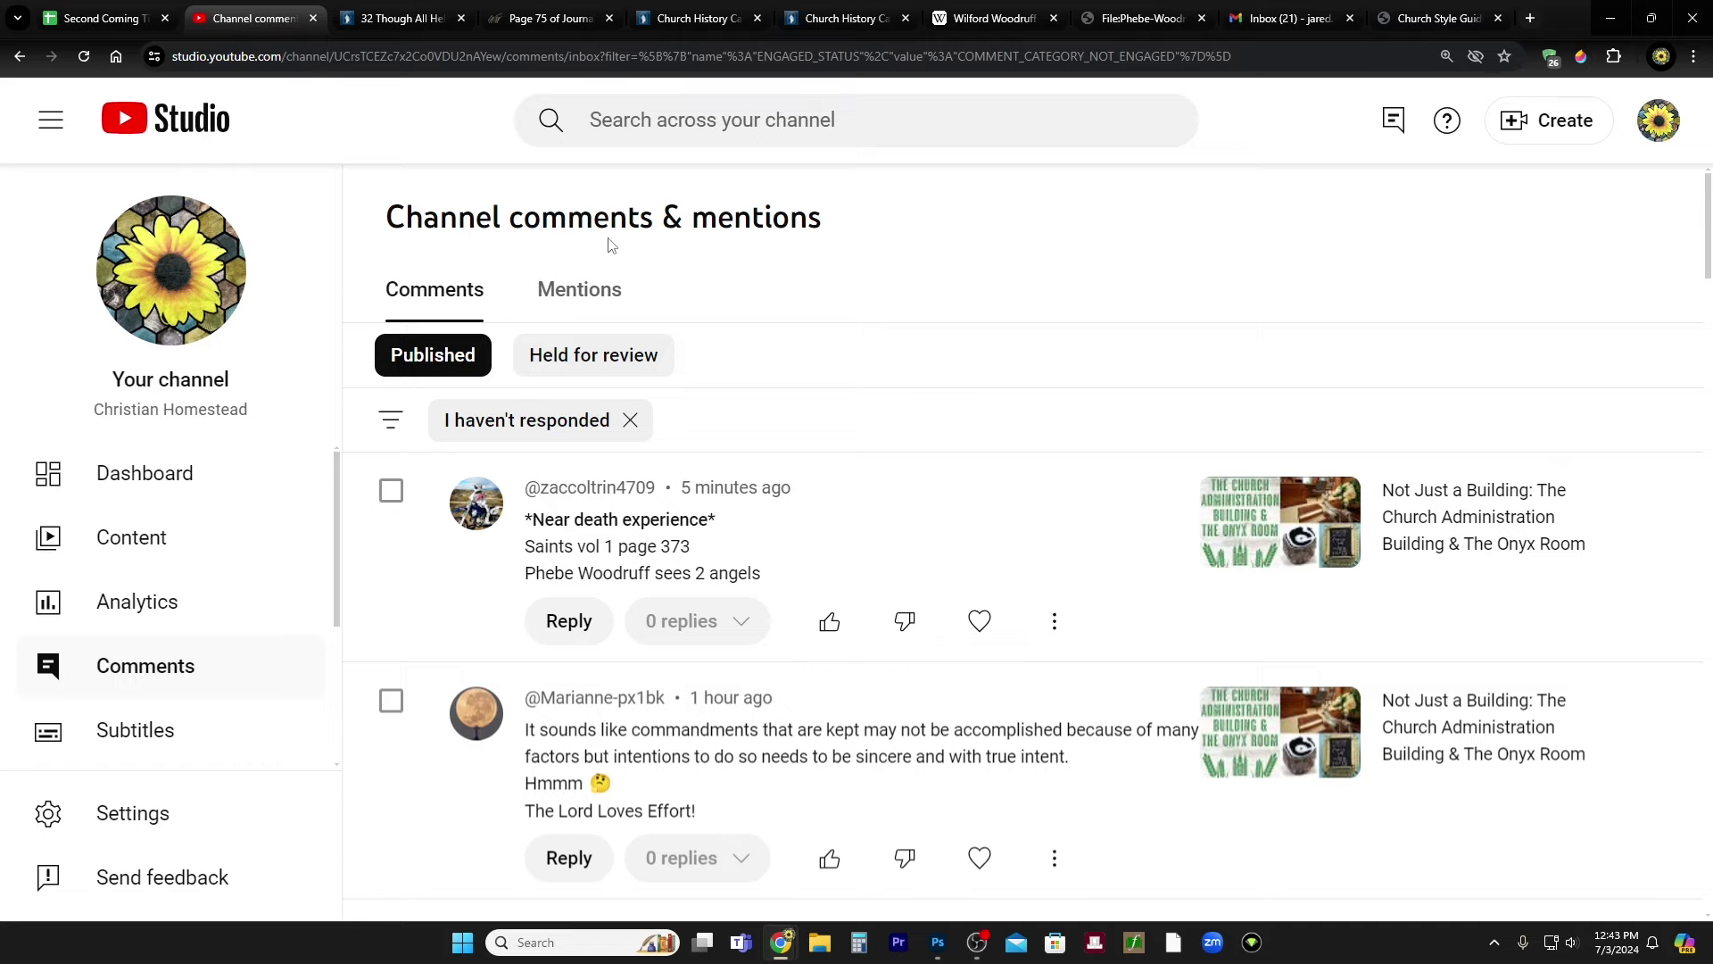
left_click(103, 18)
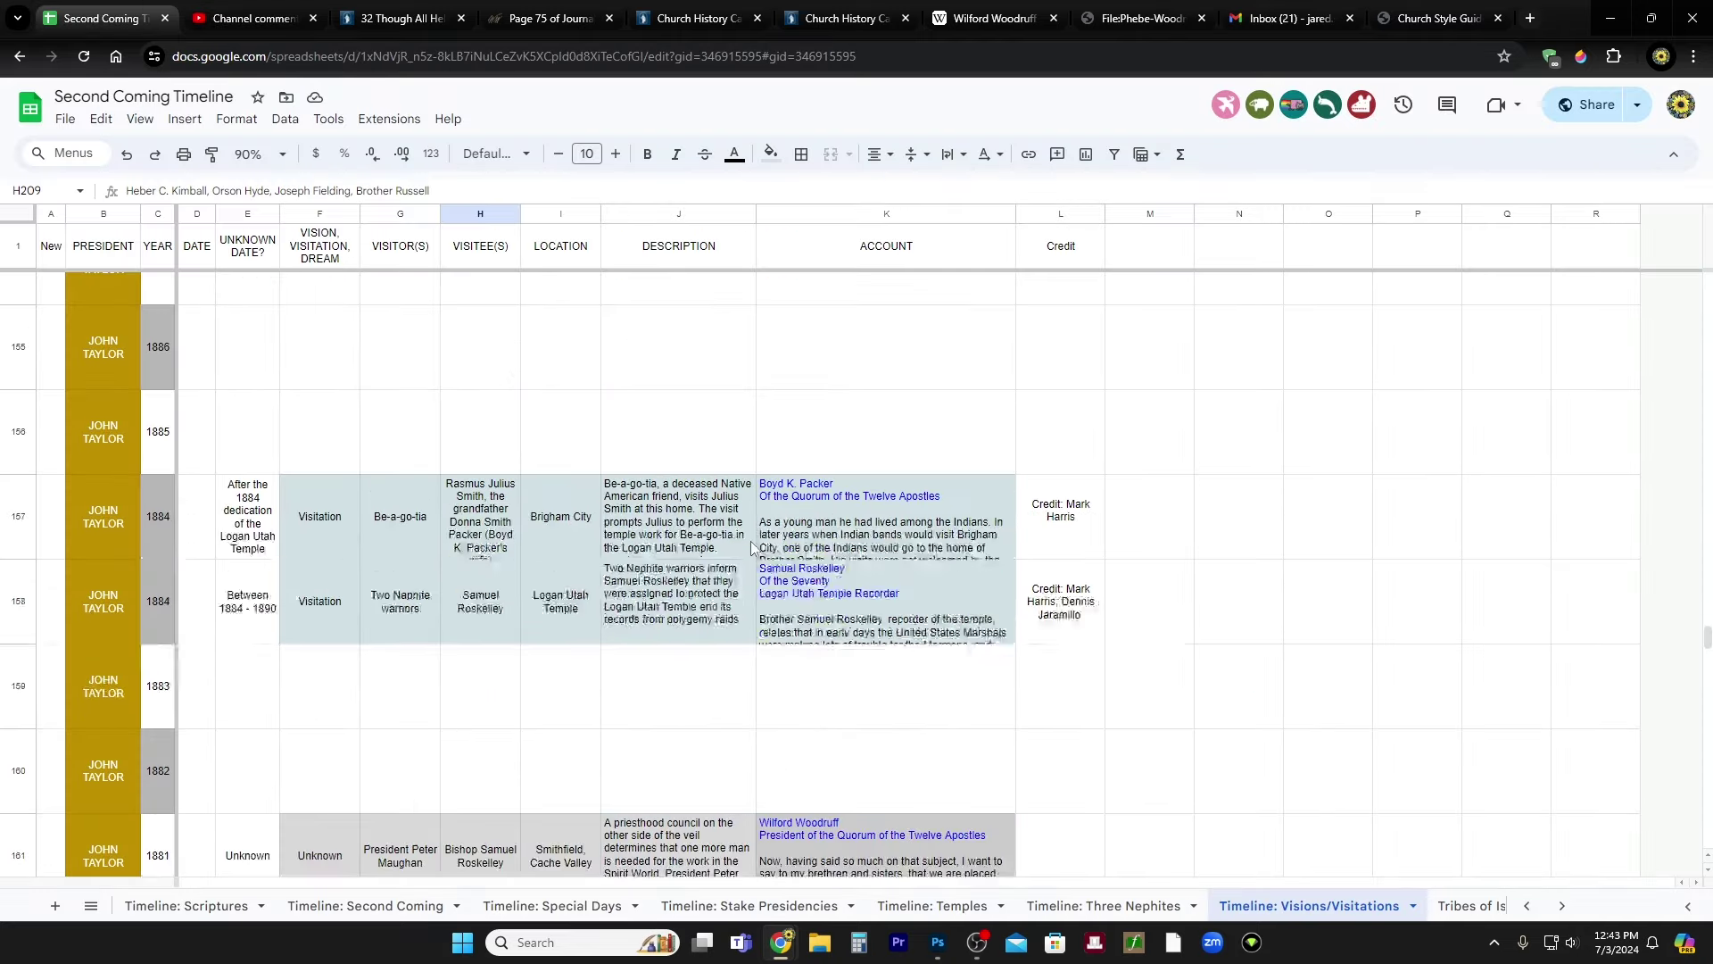
- Highlight the Credit column and select the contributor credit for the 5 Dec 1836 near death experience entry
scroll(752, 547, "down", 6)
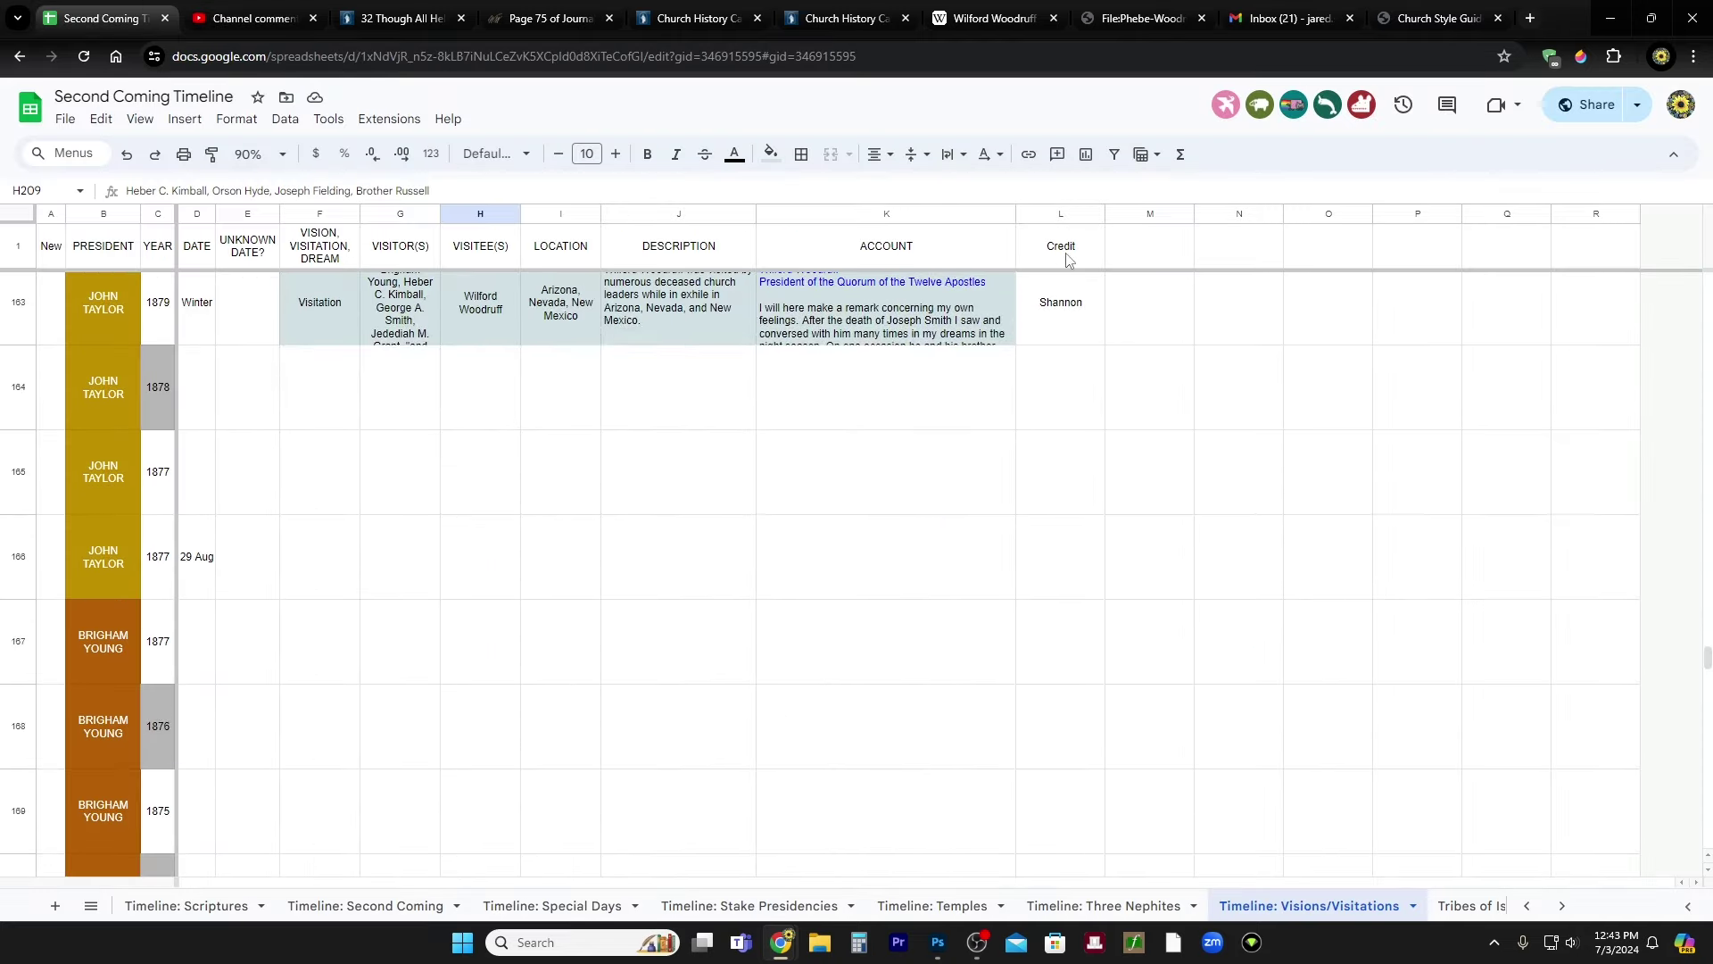
left_click(1063, 216)
scroll(911, 662, "down", 20)
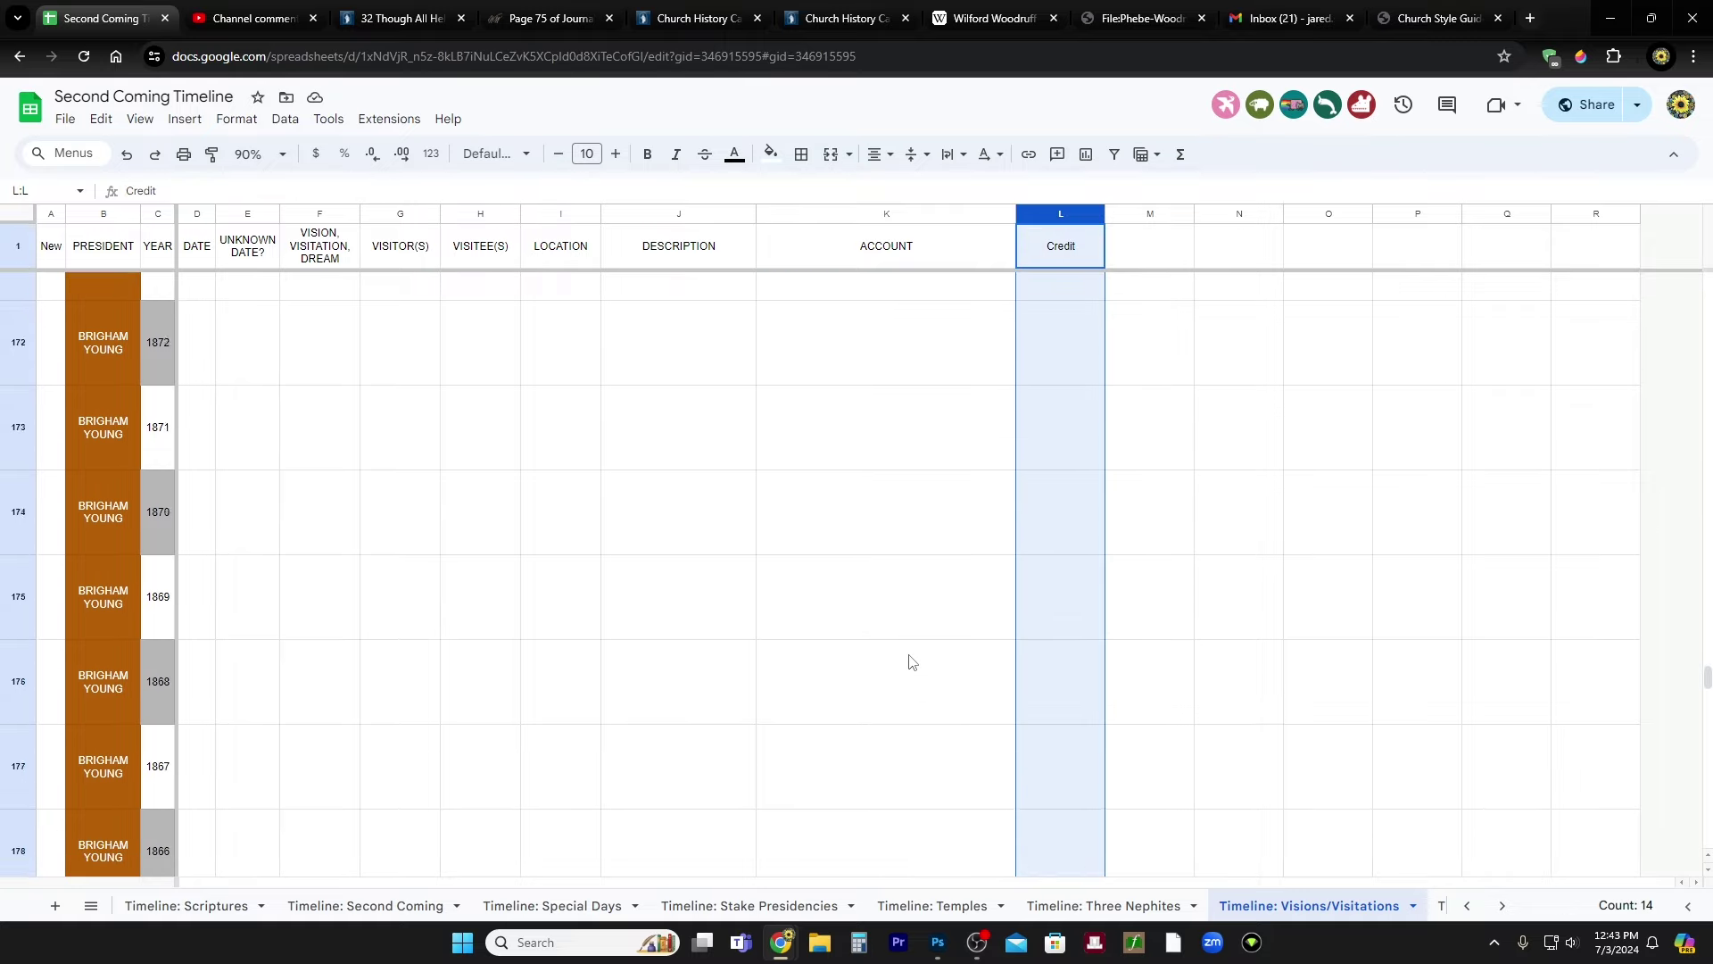
scroll(911, 661, "down", 7)
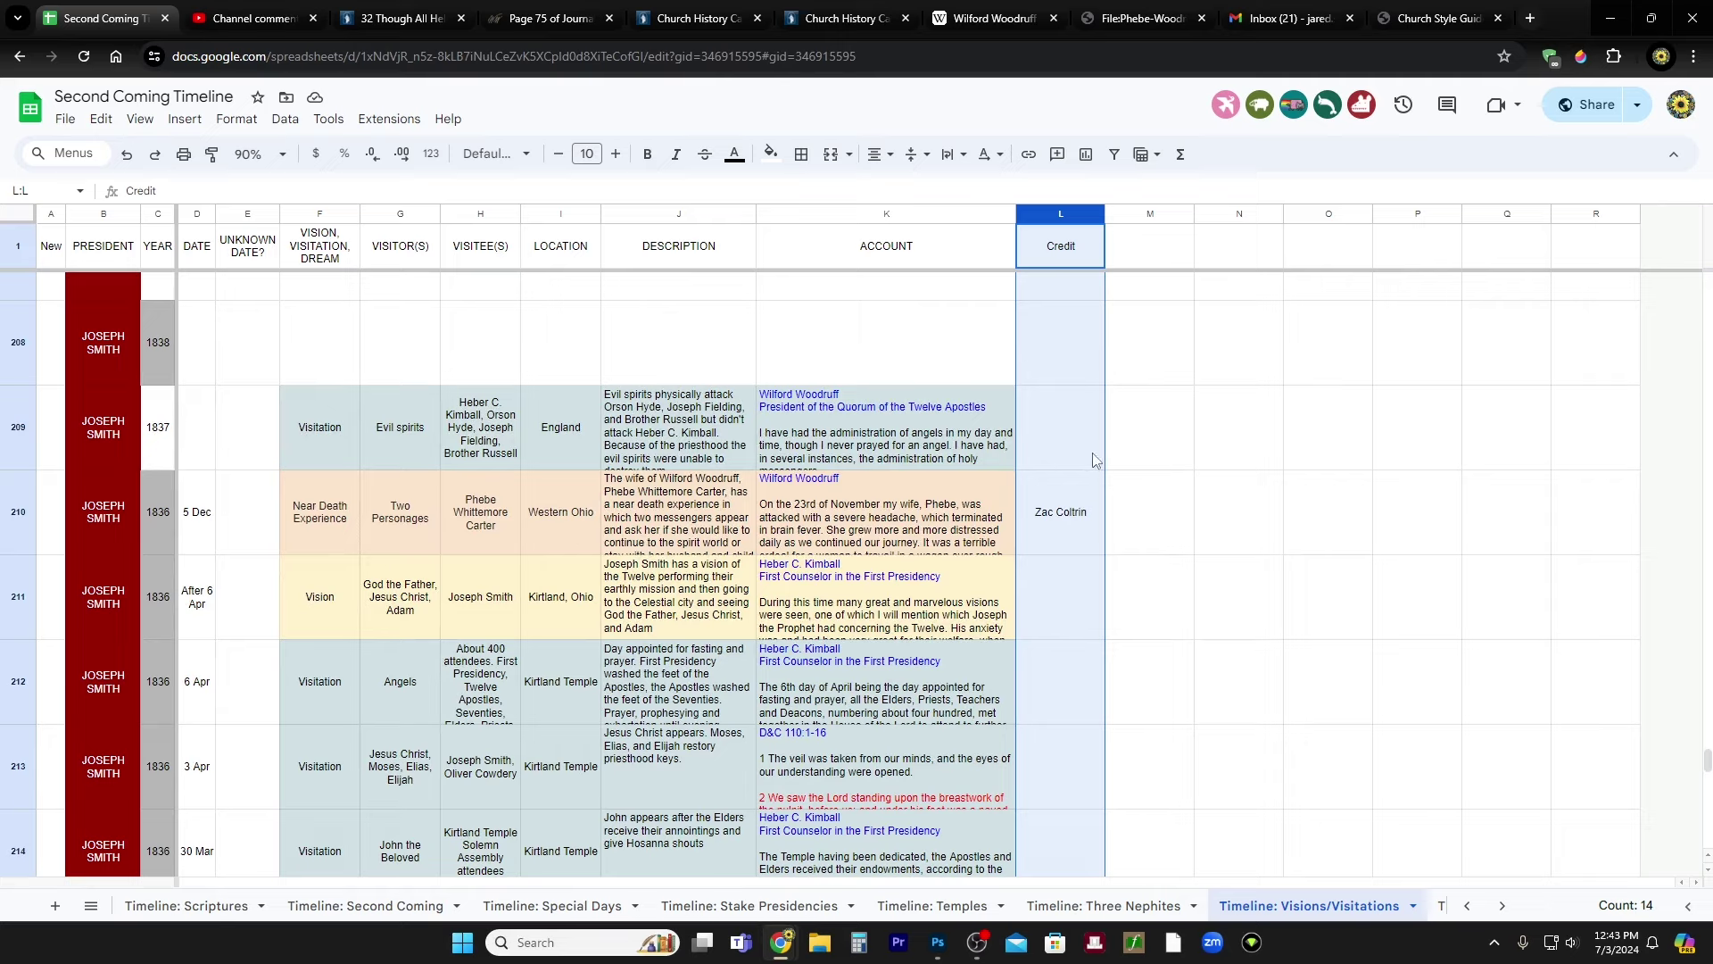
left_click(1079, 522)
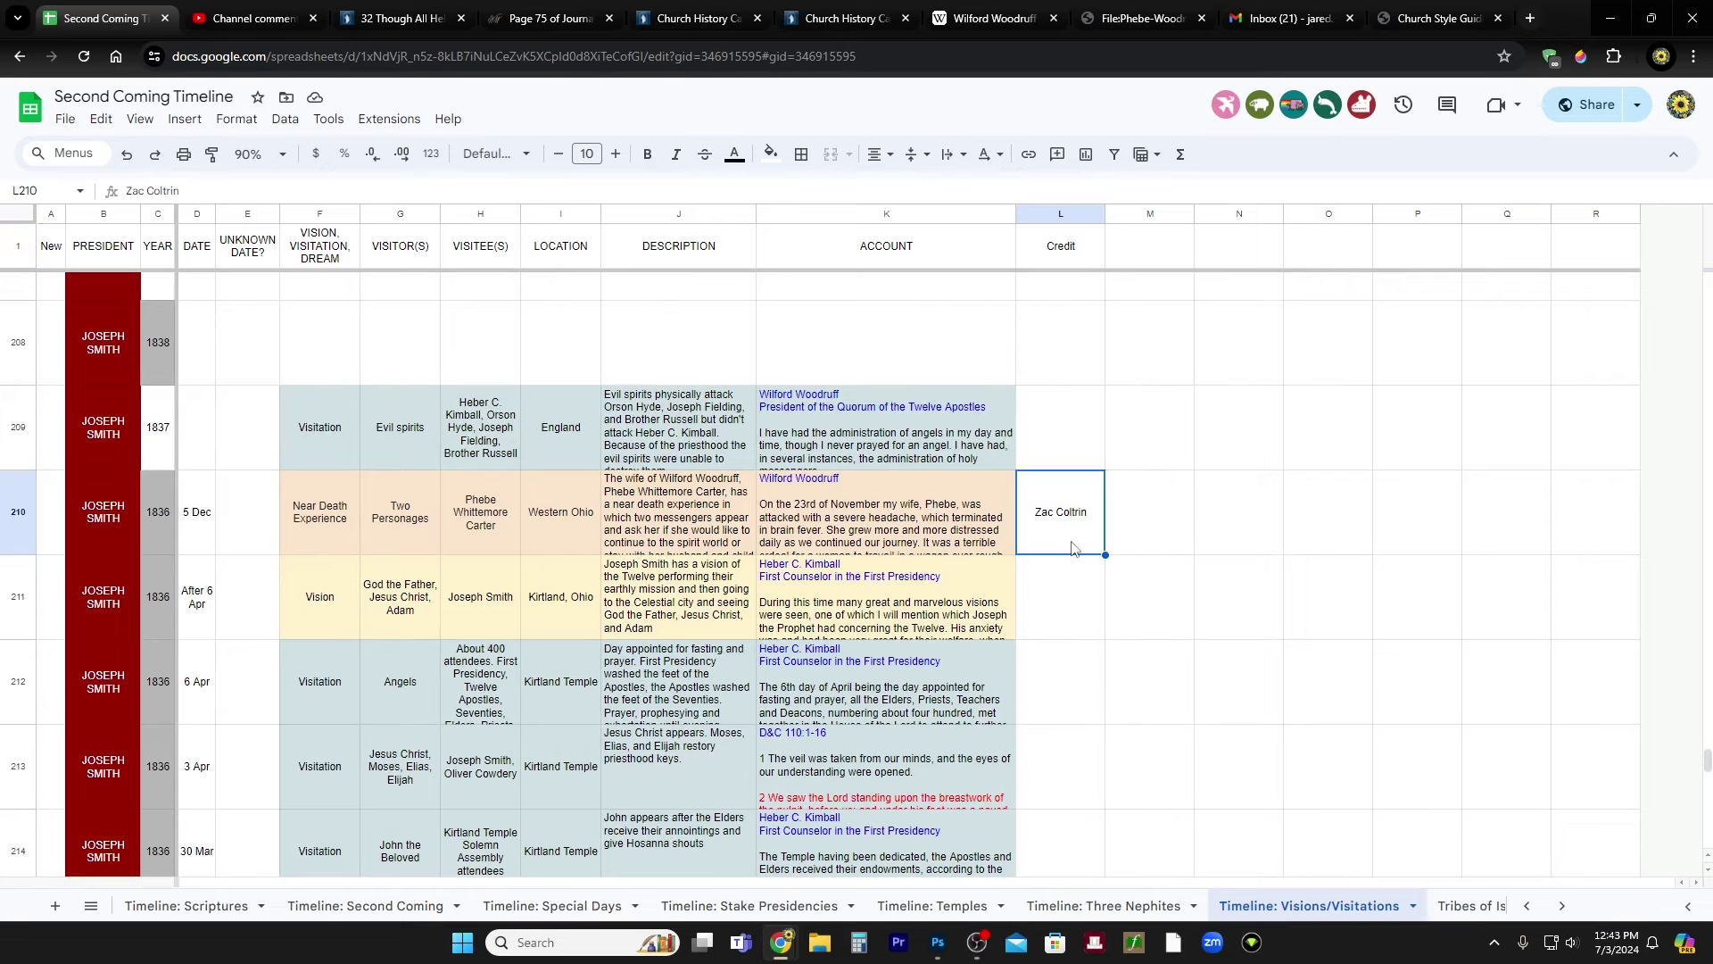